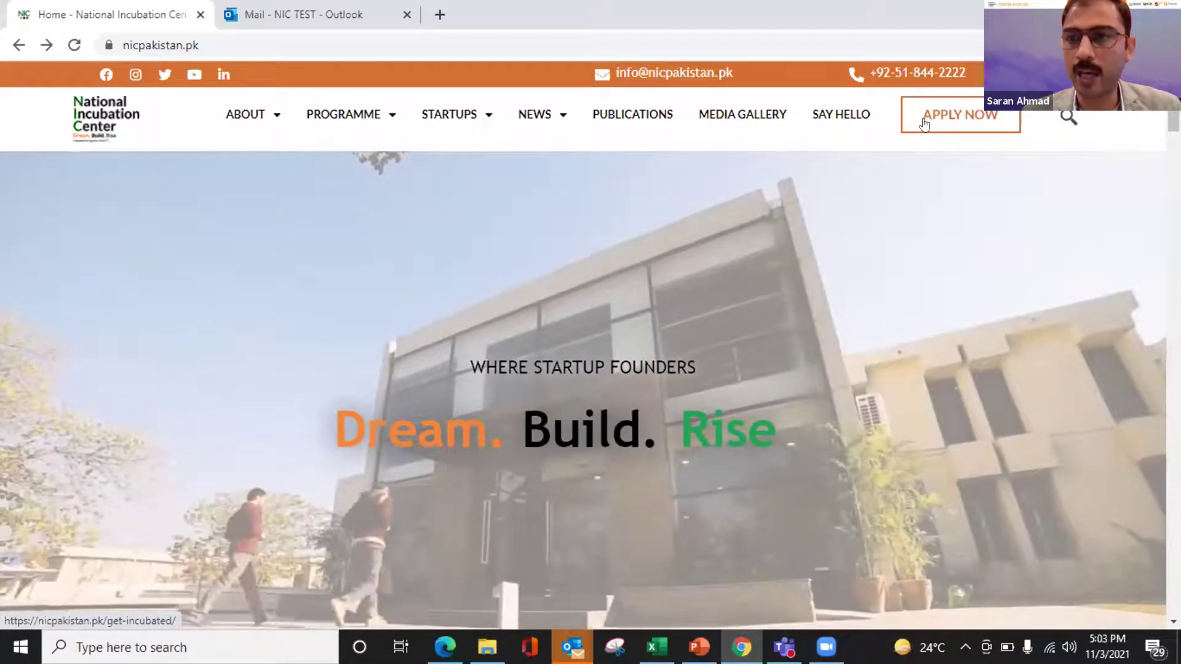
- Go from the NIC Get Incubated page's Applications Open button to the Gust 11th Cohort page
left_click(929, 123)
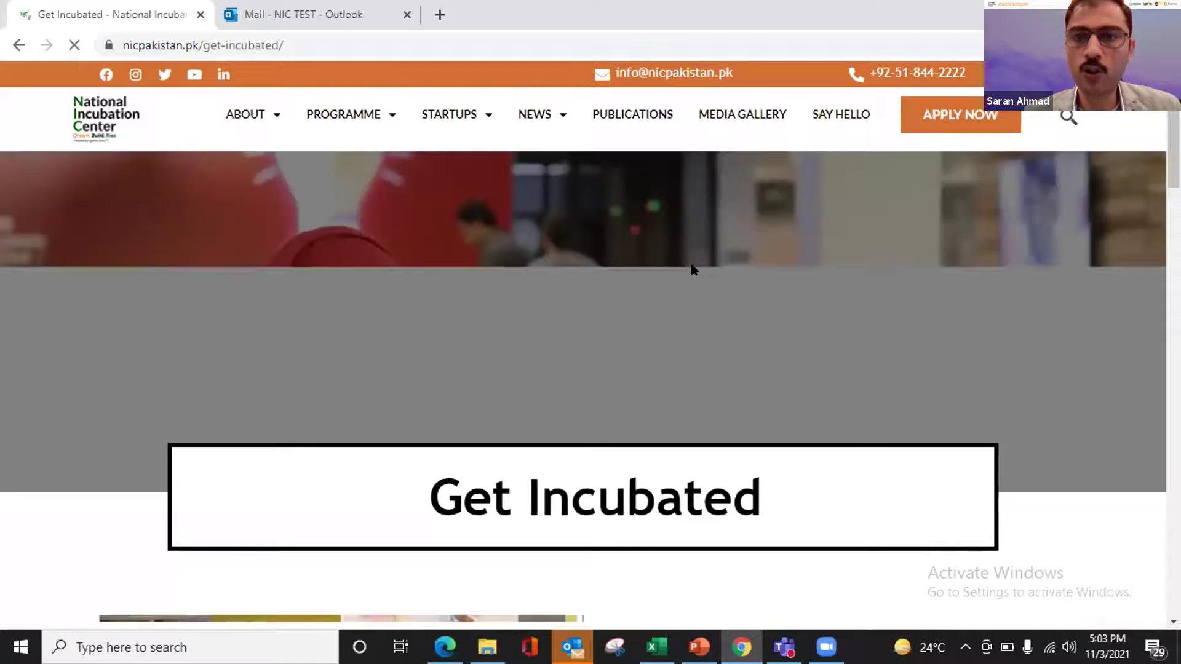
scroll(685, 265, "down", 3)
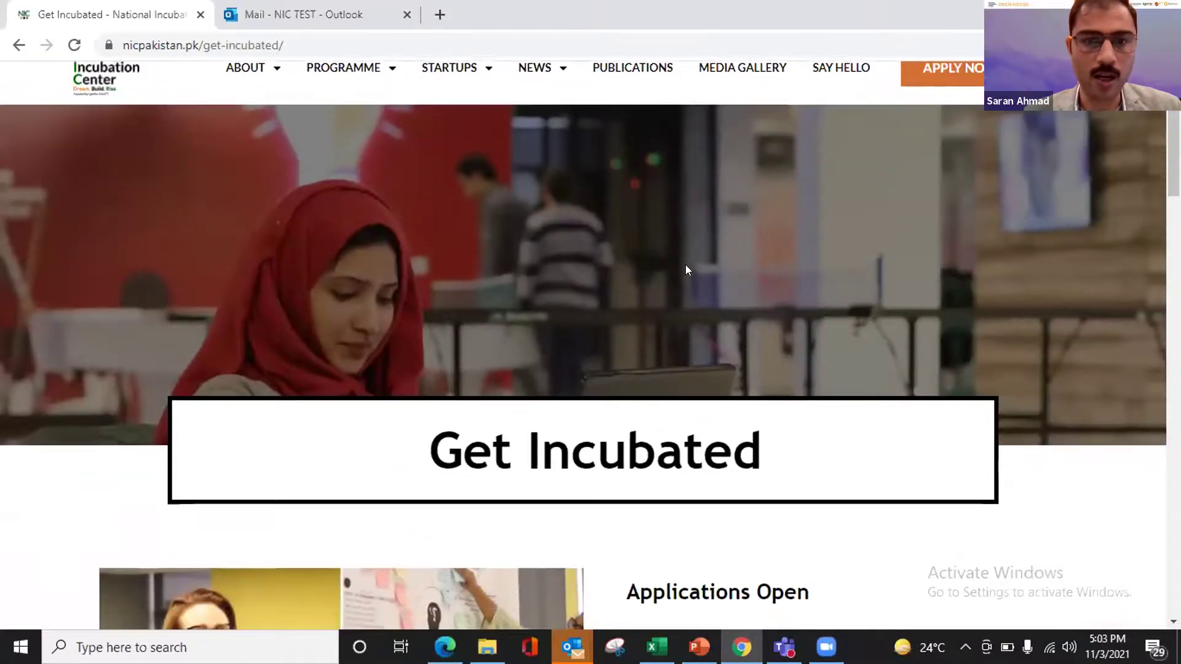
scroll(686, 268, "down", 3)
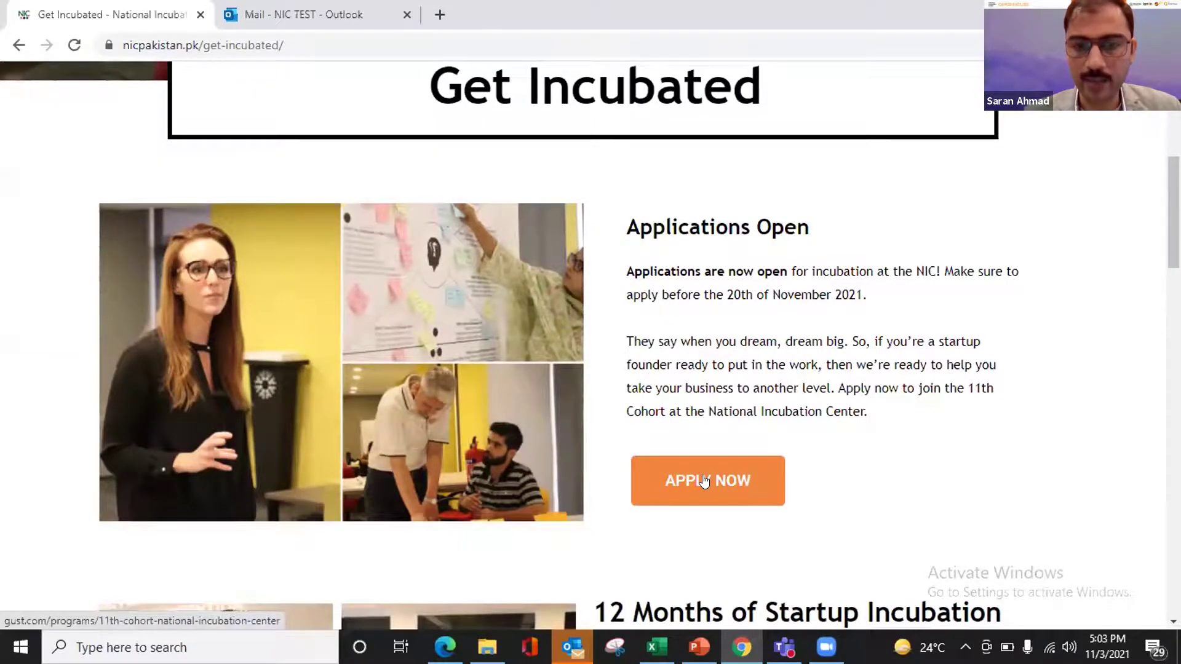
left_click(704, 481)
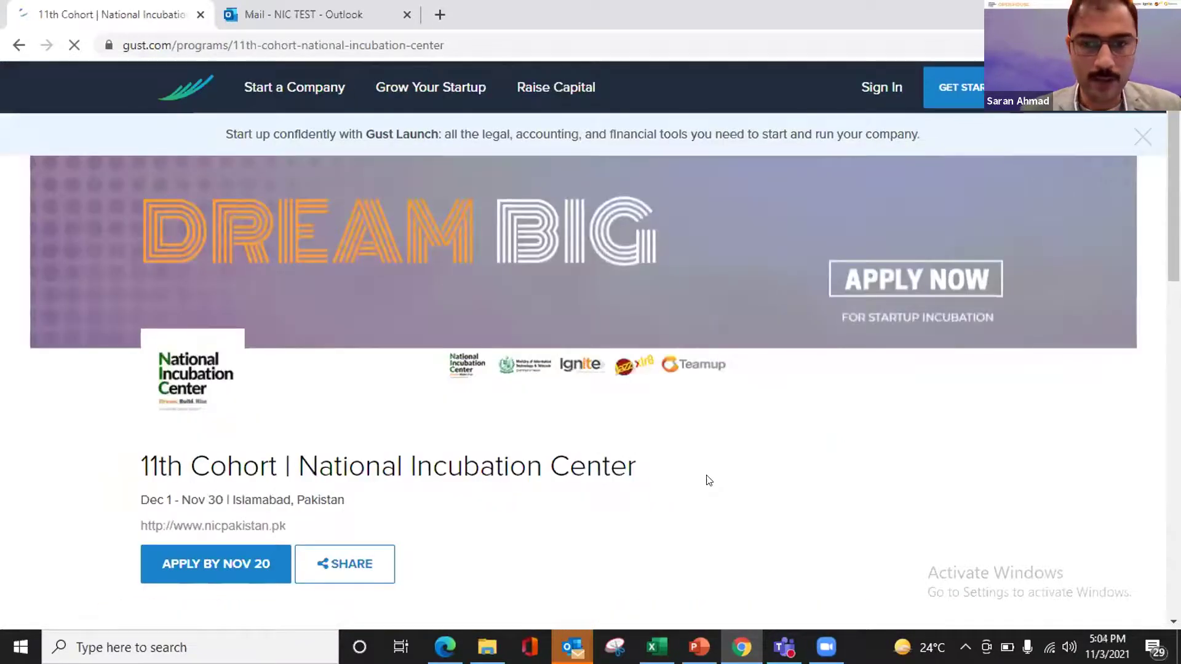
- Start the 11th Cohort application with the APPLY BY NOV 20 button
scroll(709, 481, "down", 4)
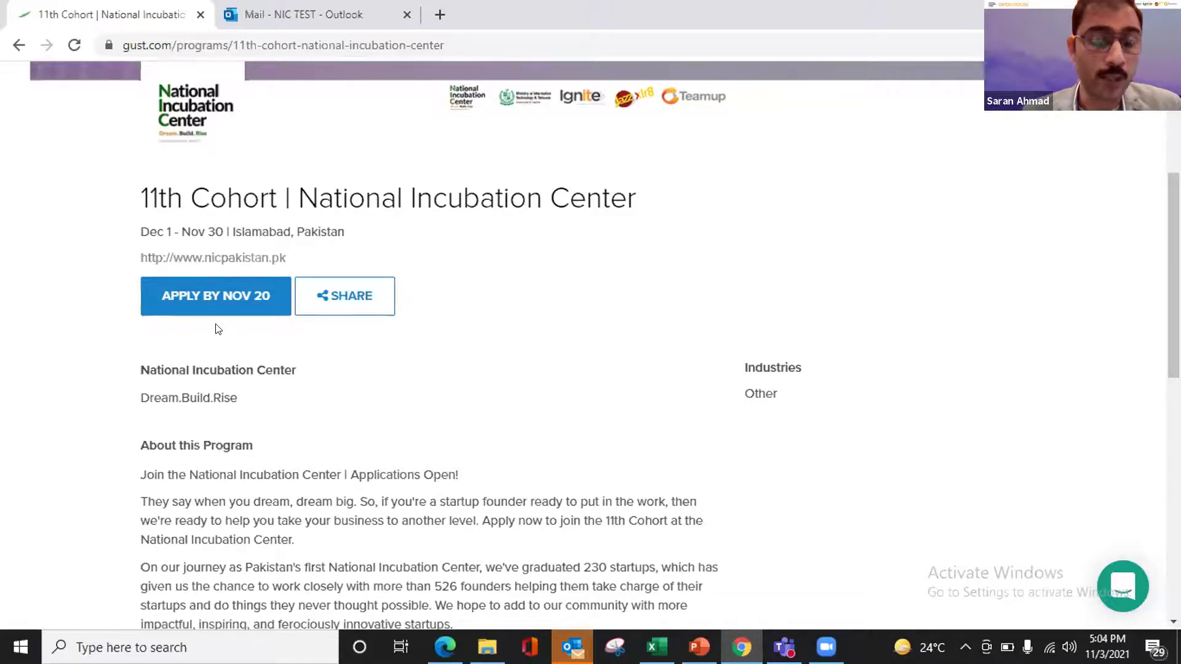
left_click(226, 293)
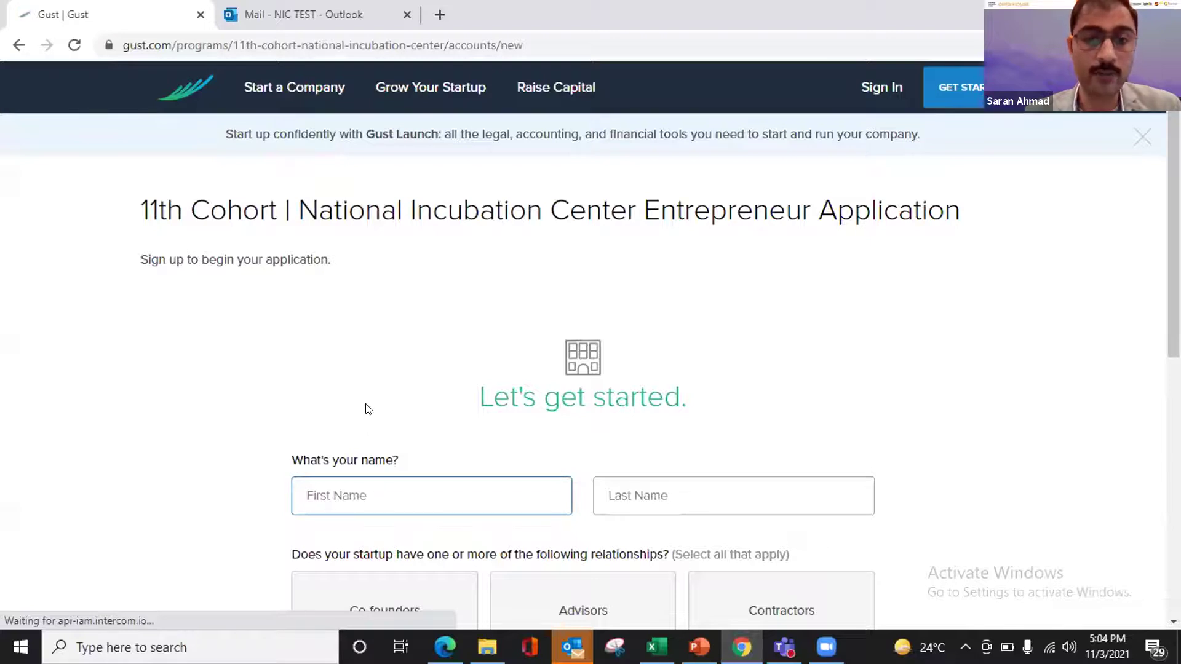
- Enter the applicant's first and last name, choose Co-founders, and continue to startup details
scroll(390, 398, "down", 3)
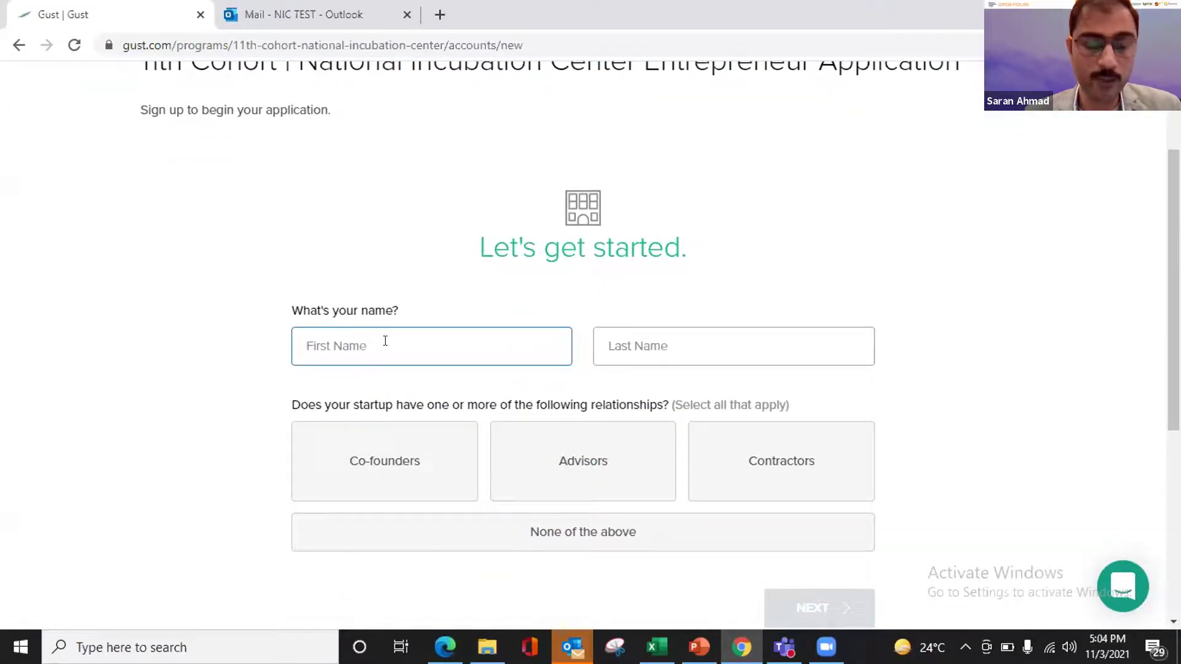
left_click(385, 341)
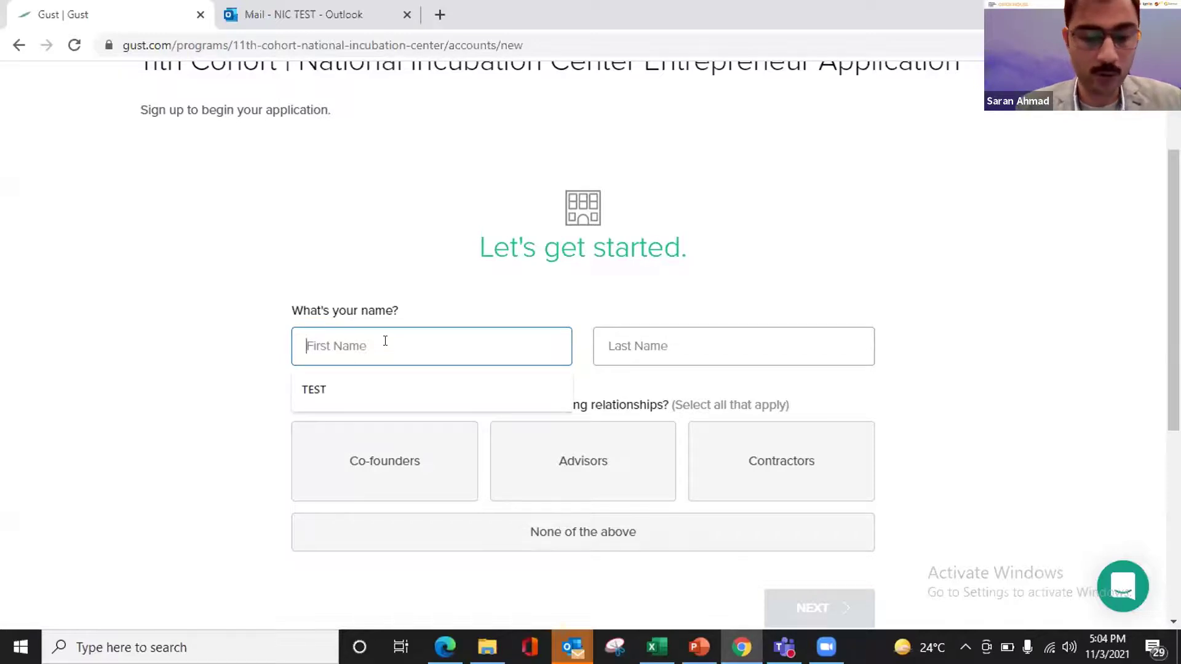
type("ABC")
left_click(670, 340)
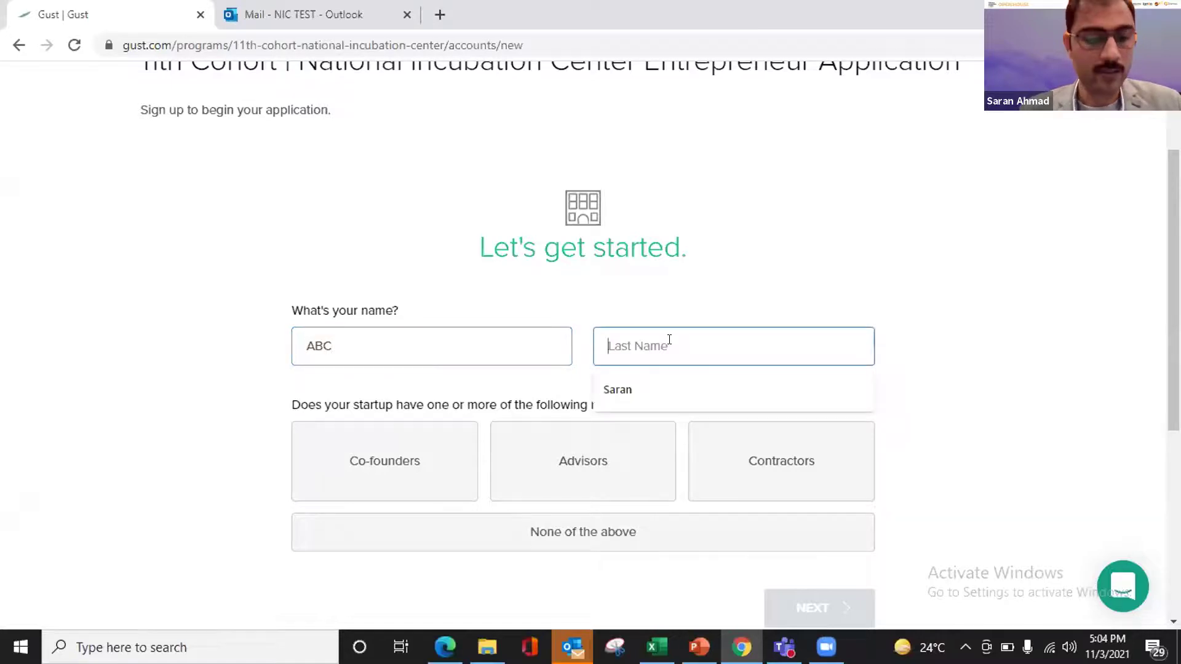
type("NIC")
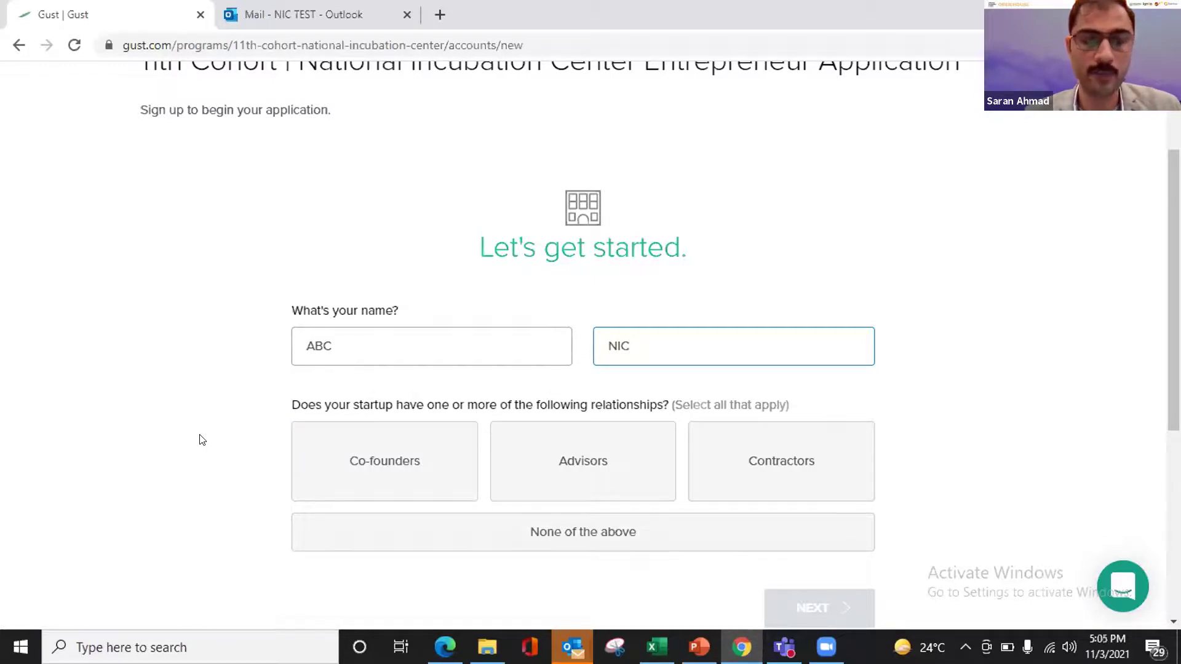
left_click(359, 468)
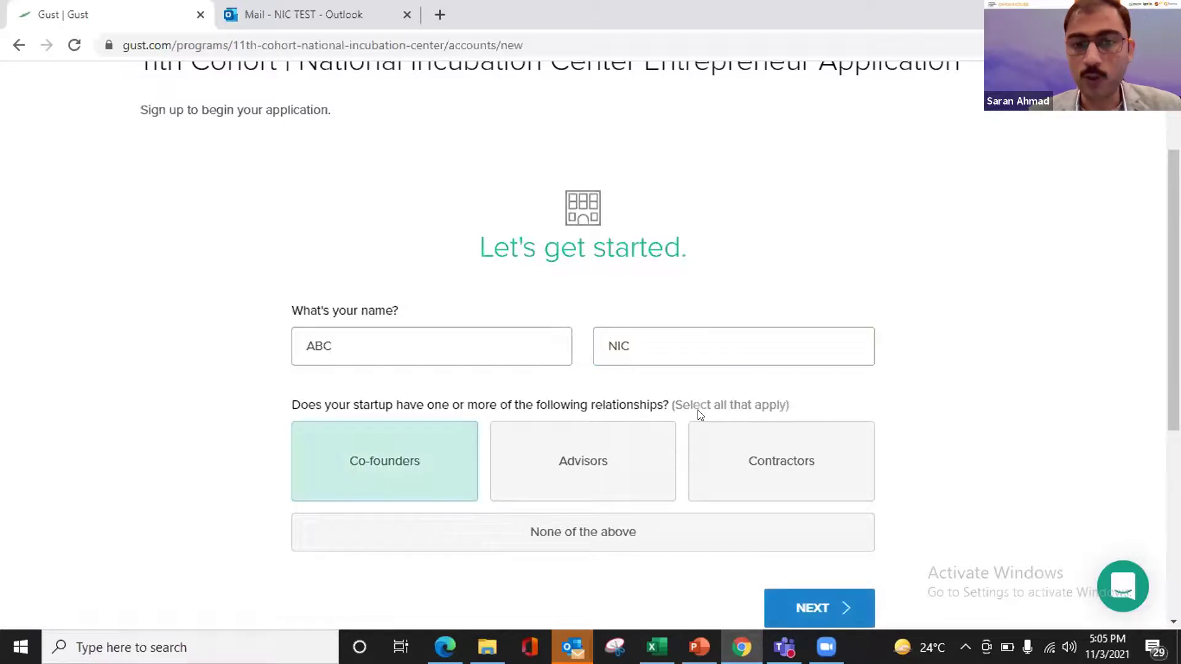
scroll(3, 468, "down", 3)
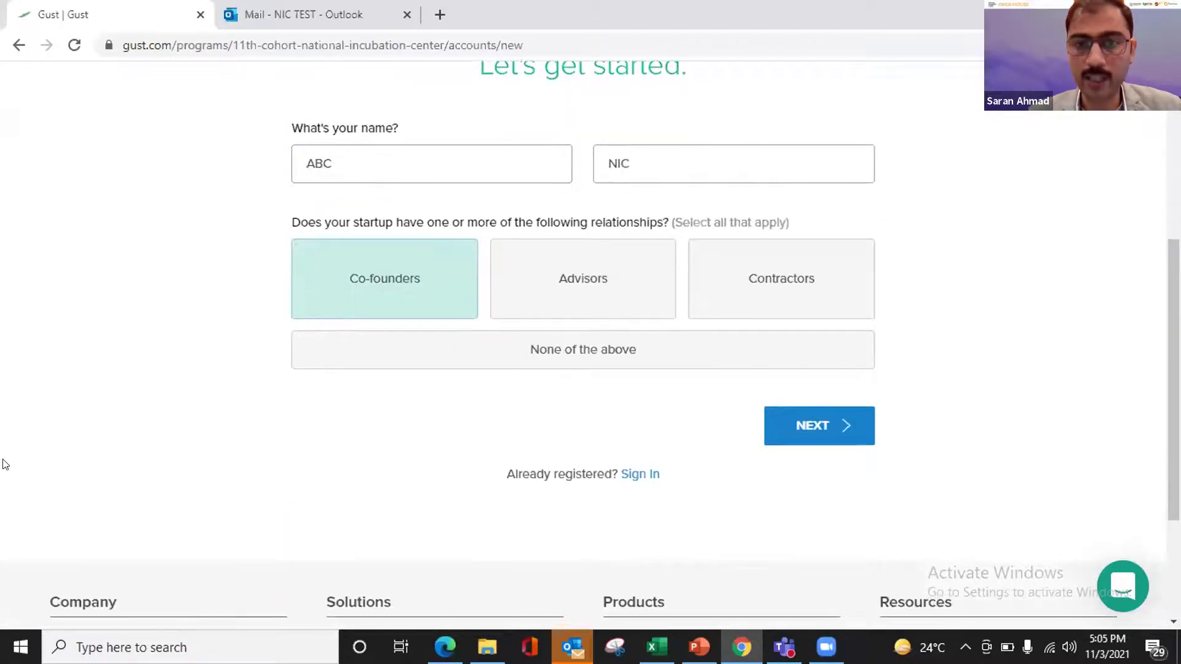
left_click(810, 424)
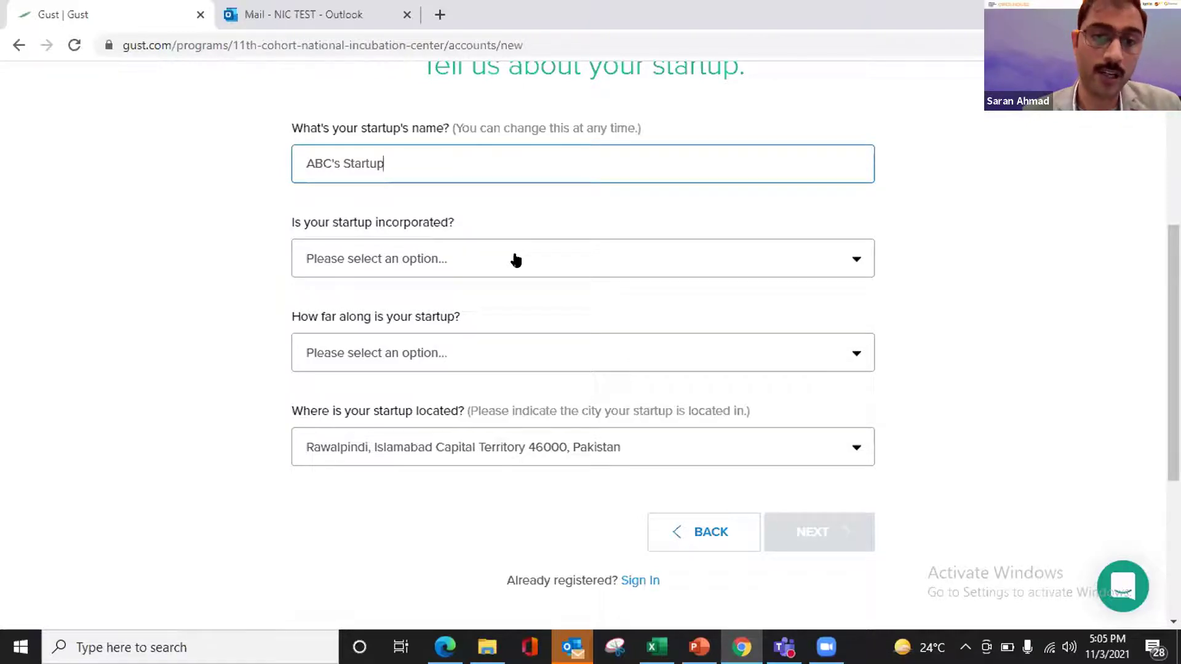
- Mark ABC's Startup as Not Incorporated and Full Product Ready, keeping Rawalpindi as location
left_click(515, 259)
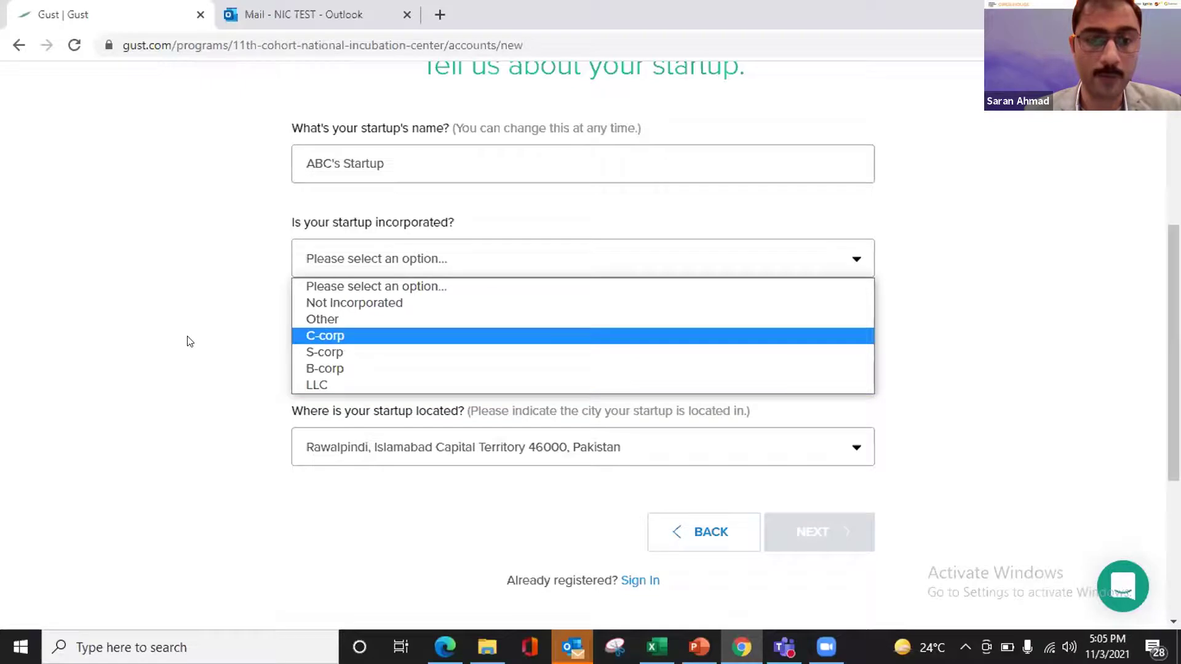
left_click(367, 303)
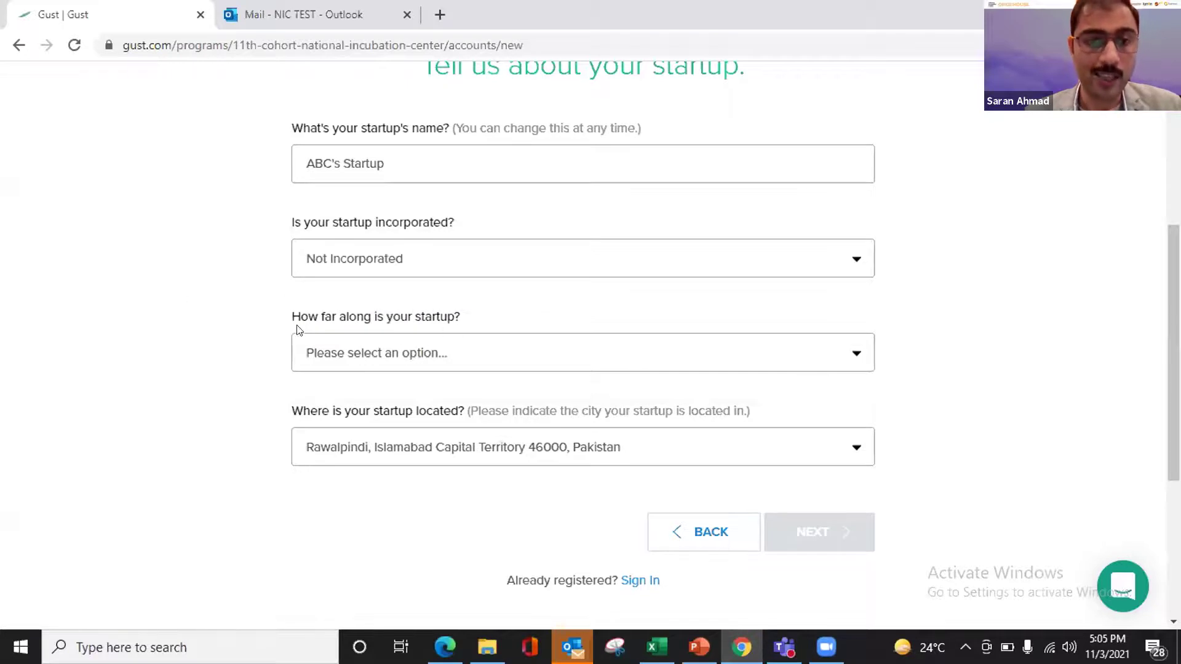
left_click(515, 366)
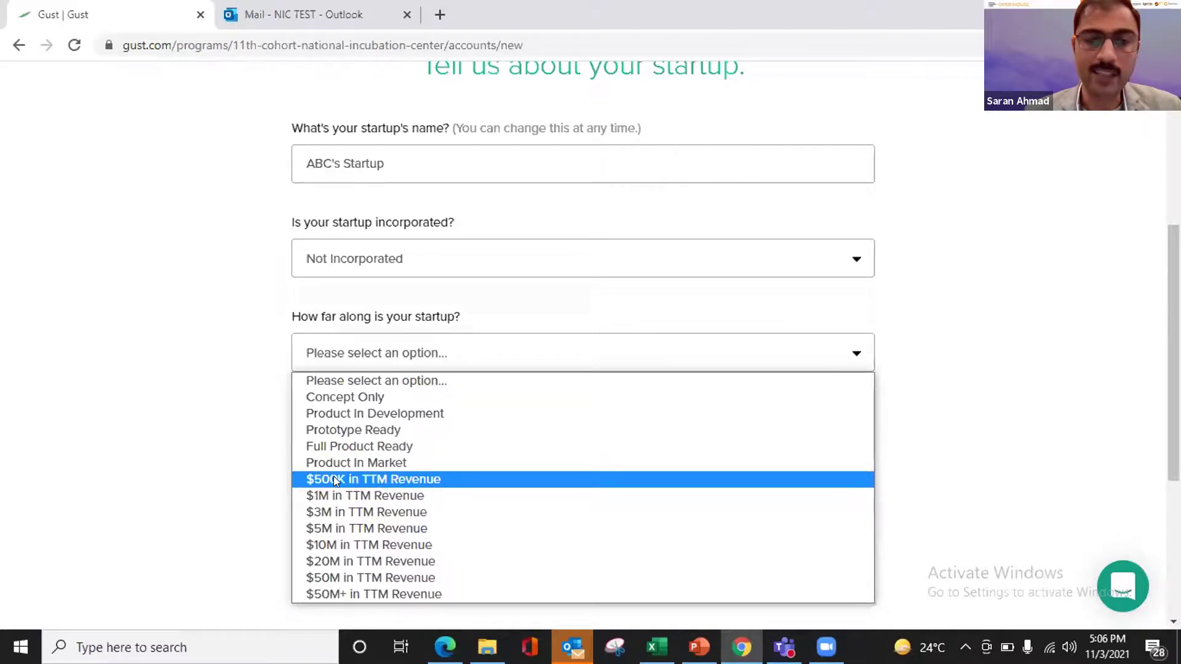
left_click(198, 471)
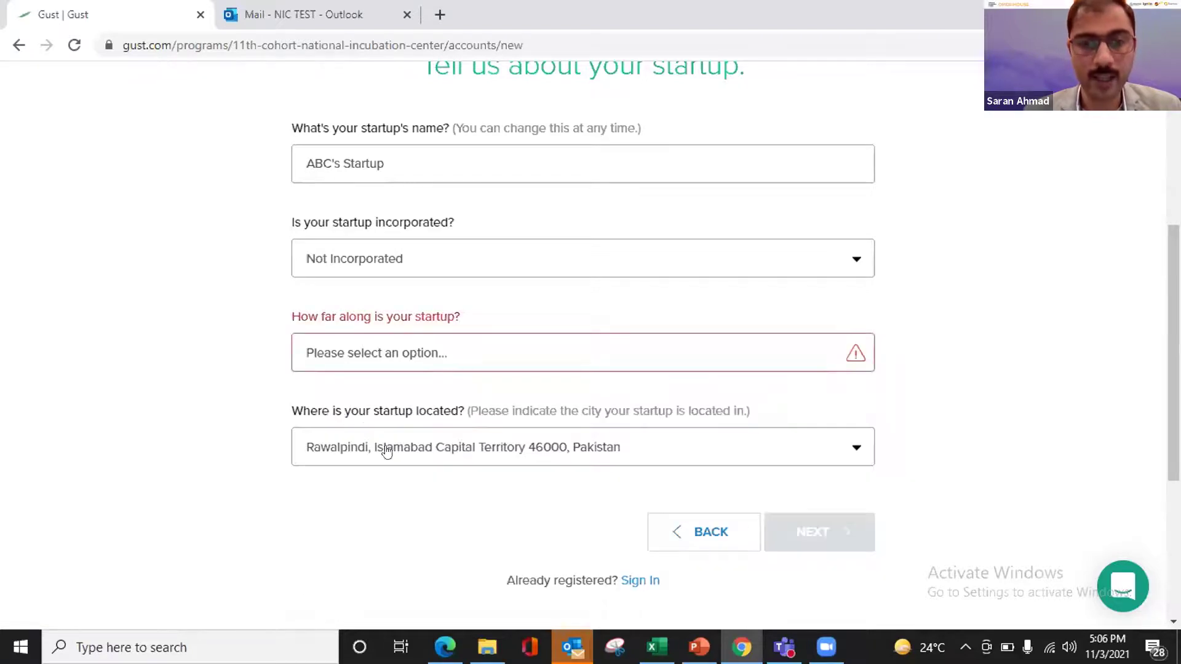
left_click(433, 356)
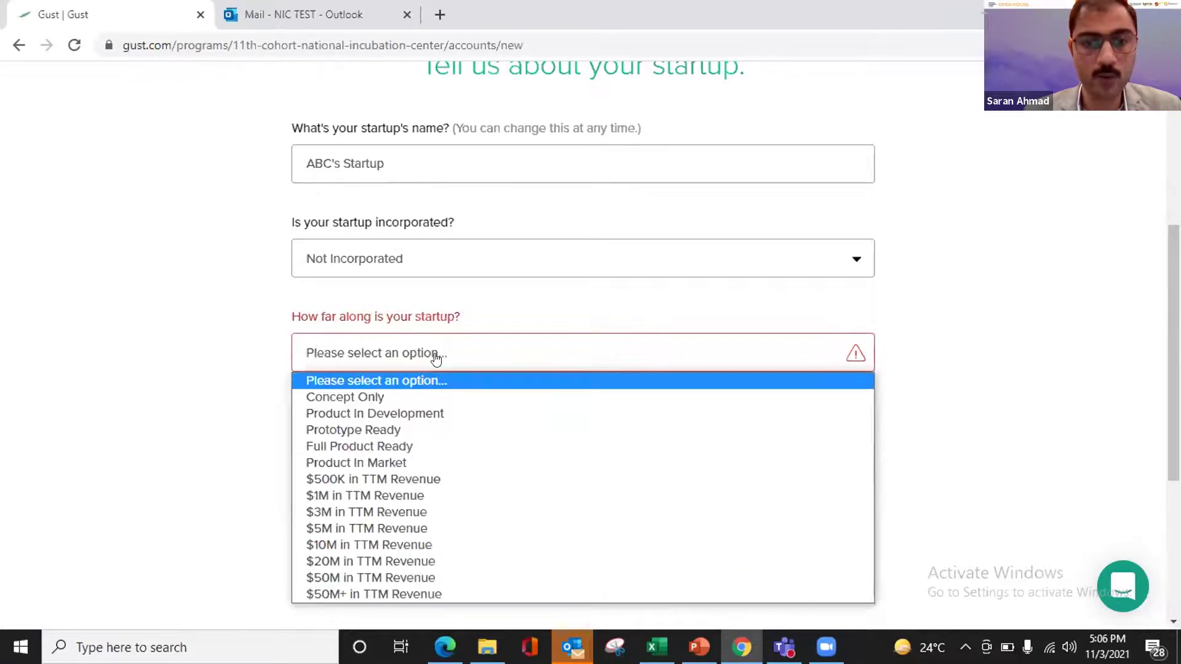
left_click(380, 439)
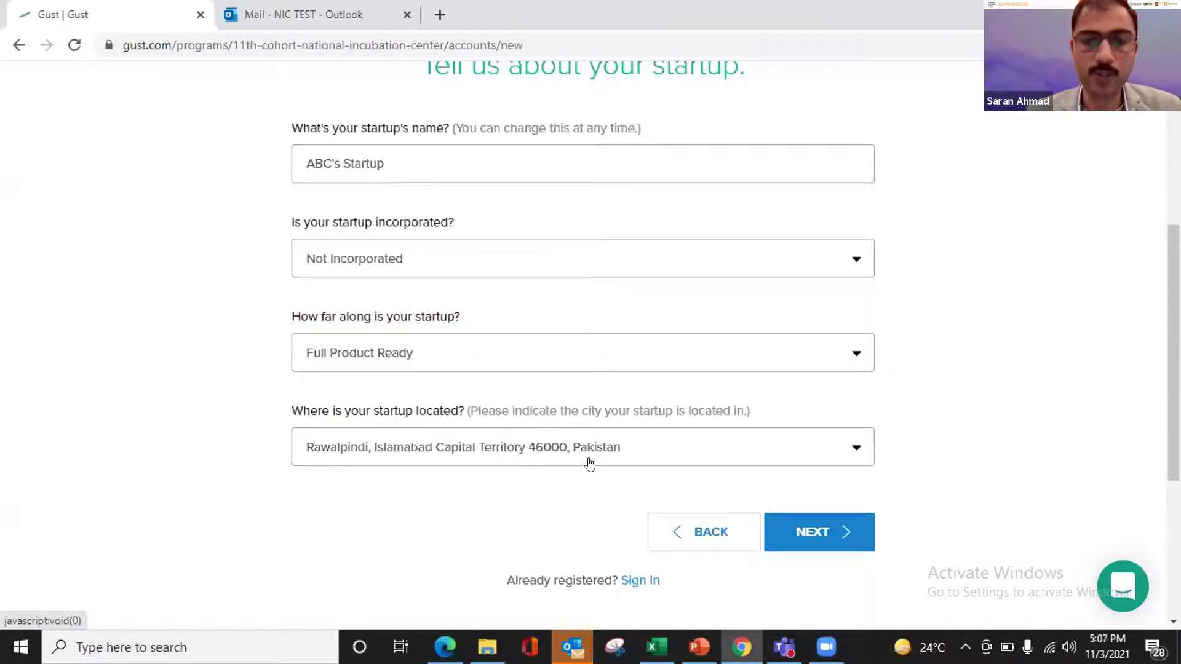
left_click(690, 448)
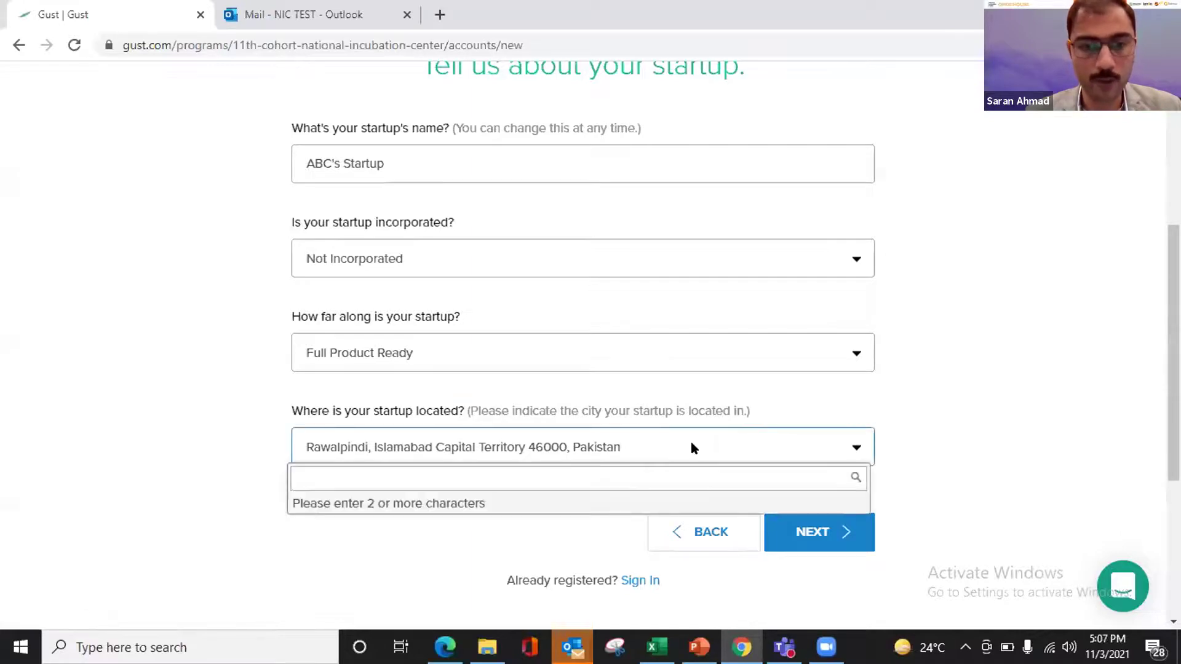
left_click(117, 477)
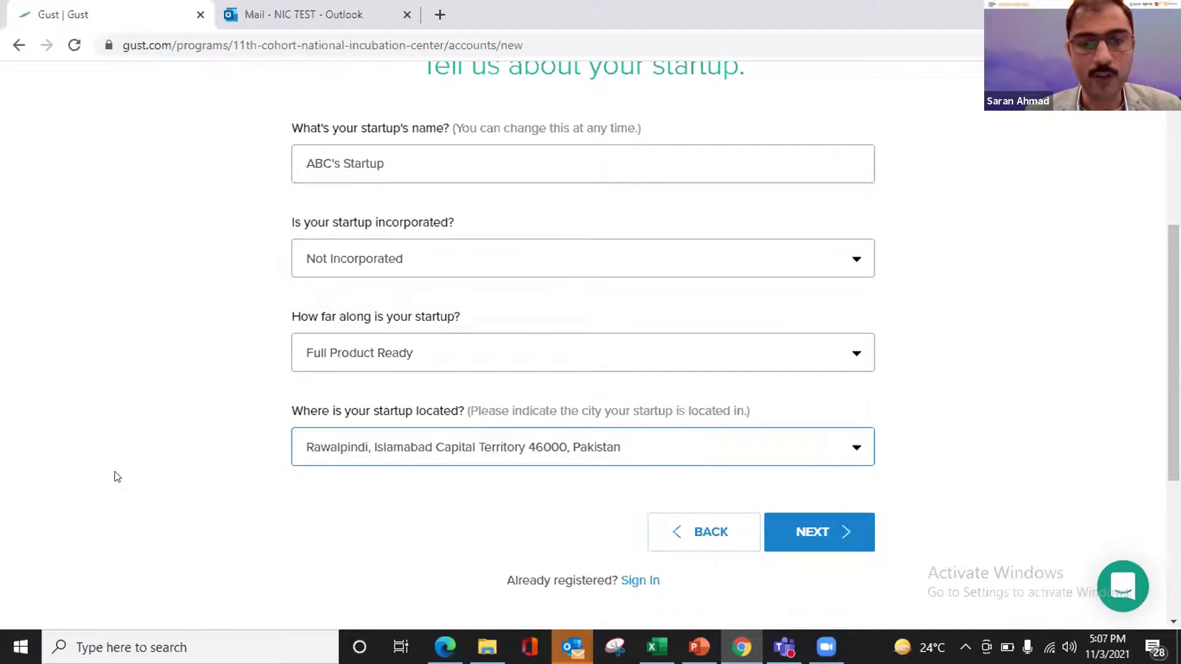
left_click(819, 528)
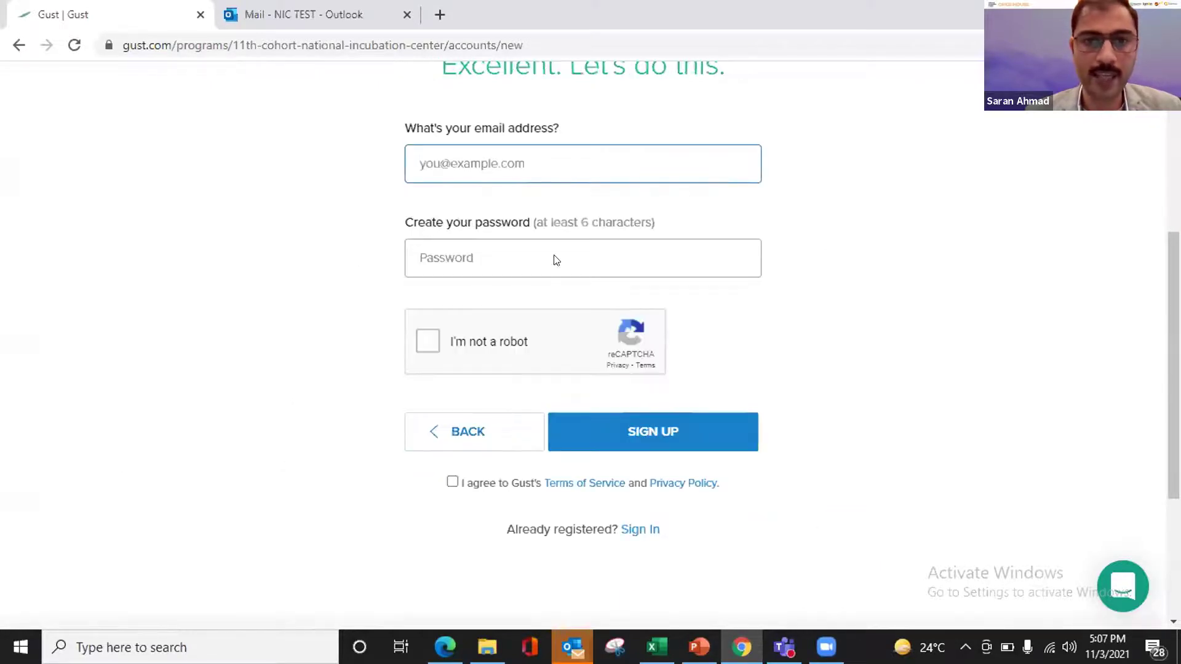
- Enter the account e-mail and a password, pass the robot check, and sign up
left_click(547, 158)
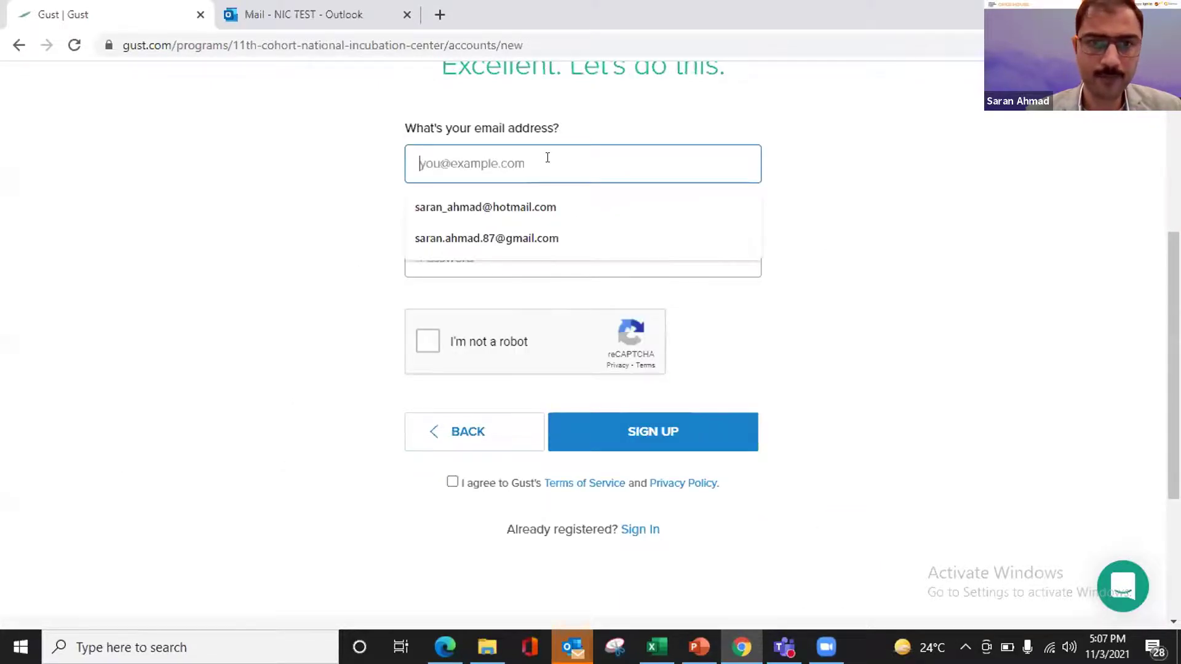
left_click(229, 187)
left_click(467, 162)
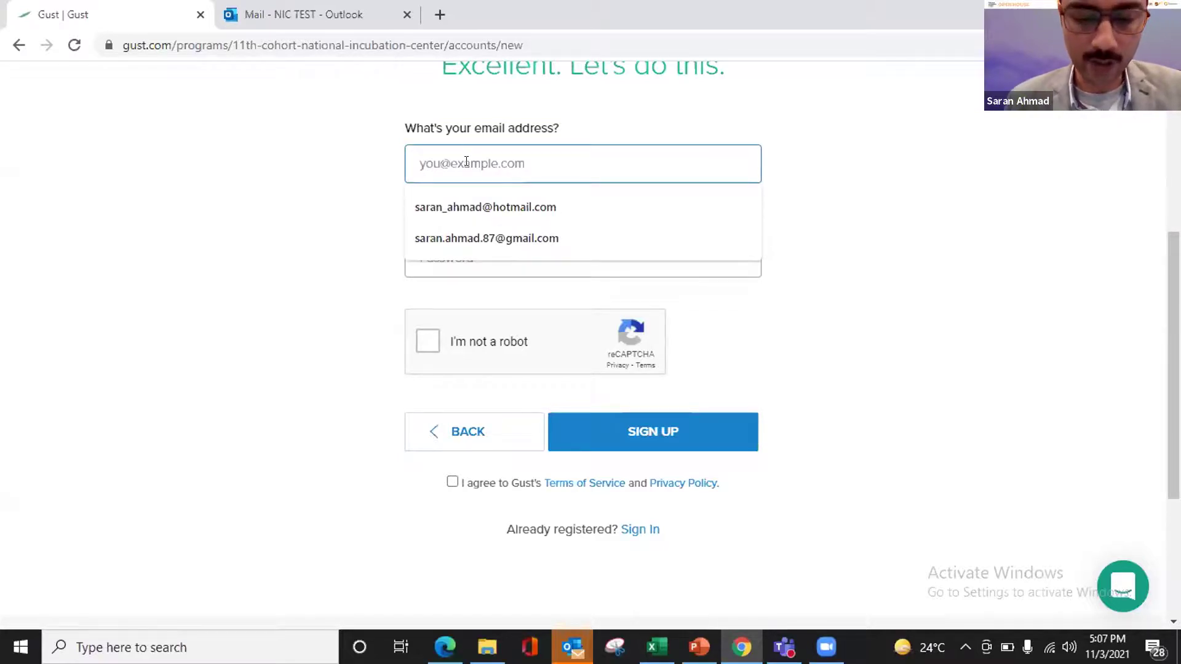
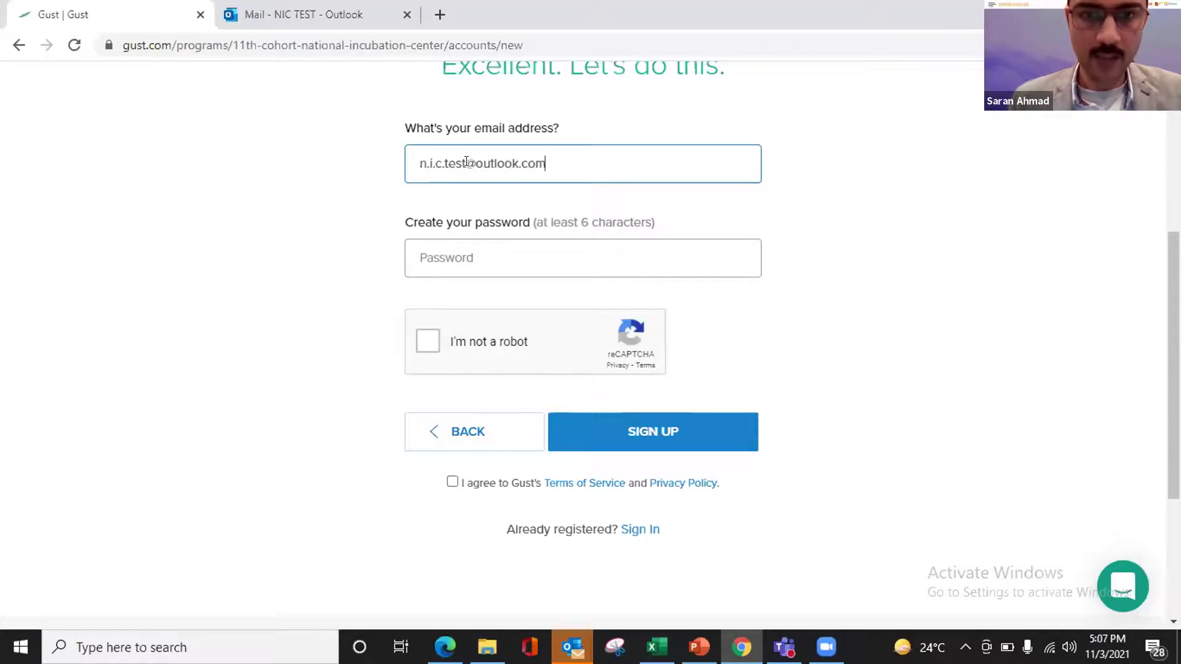
left_click(463, 256)
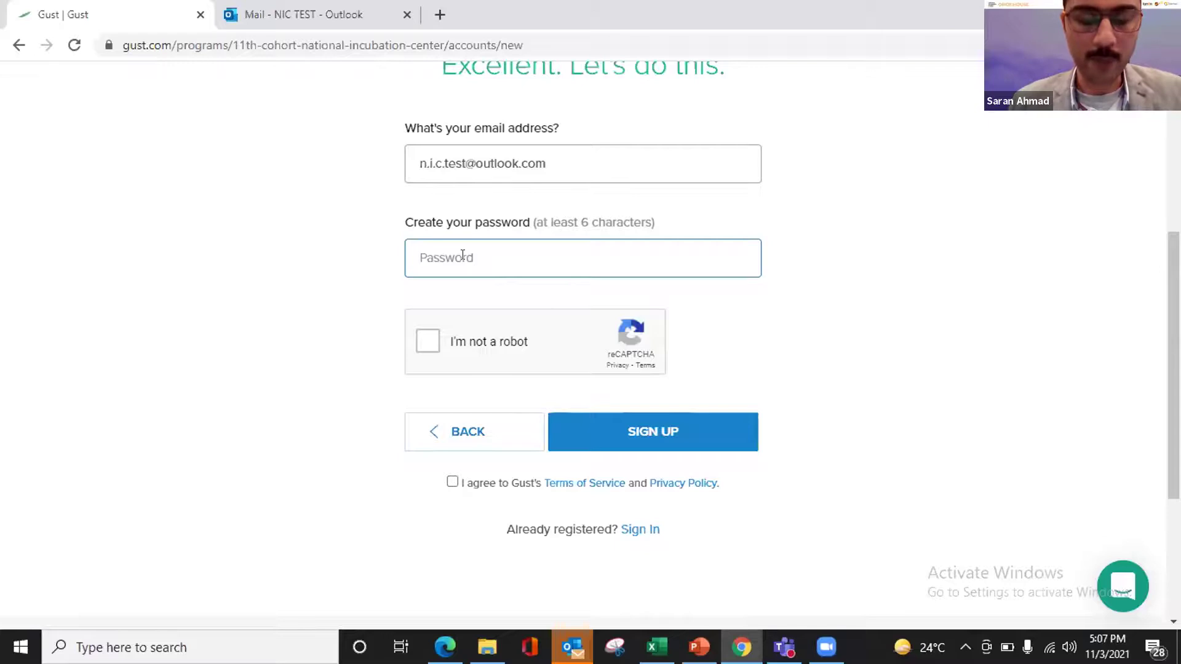
type("••••")
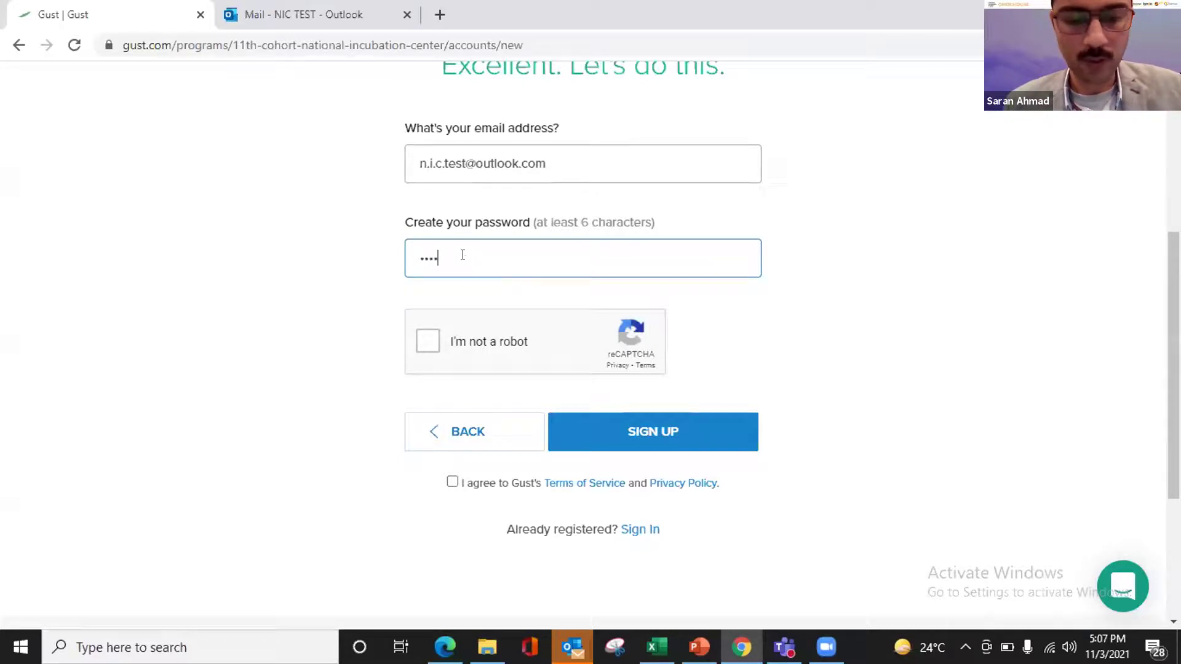
type("••••")
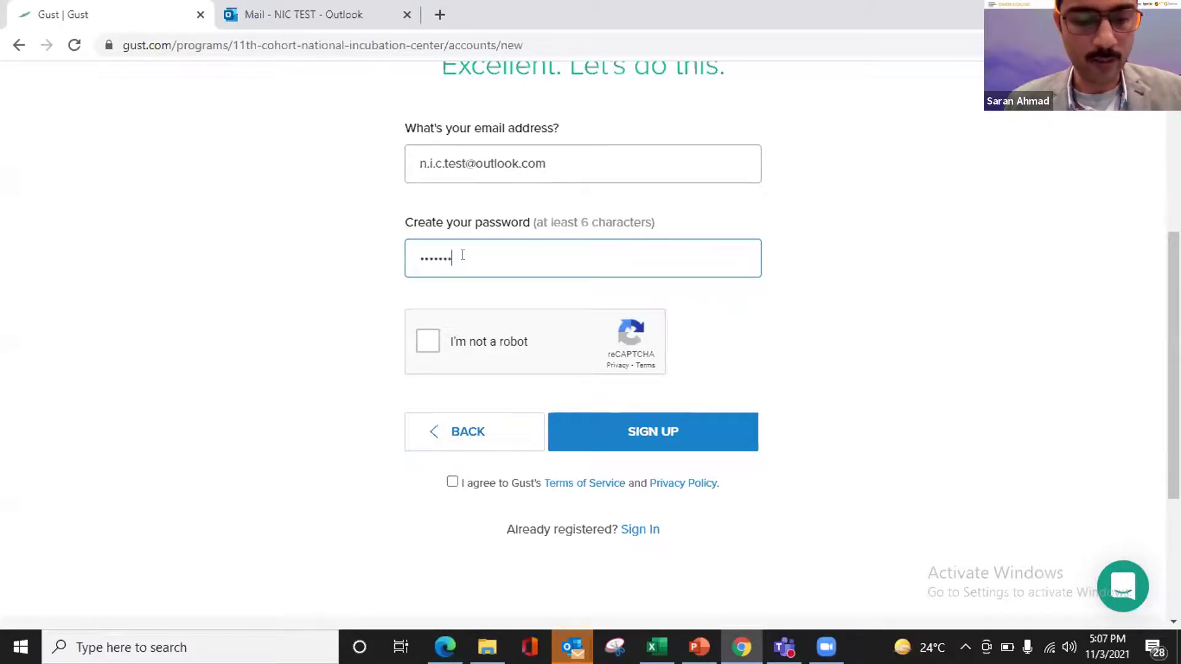
left_click(428, 342)
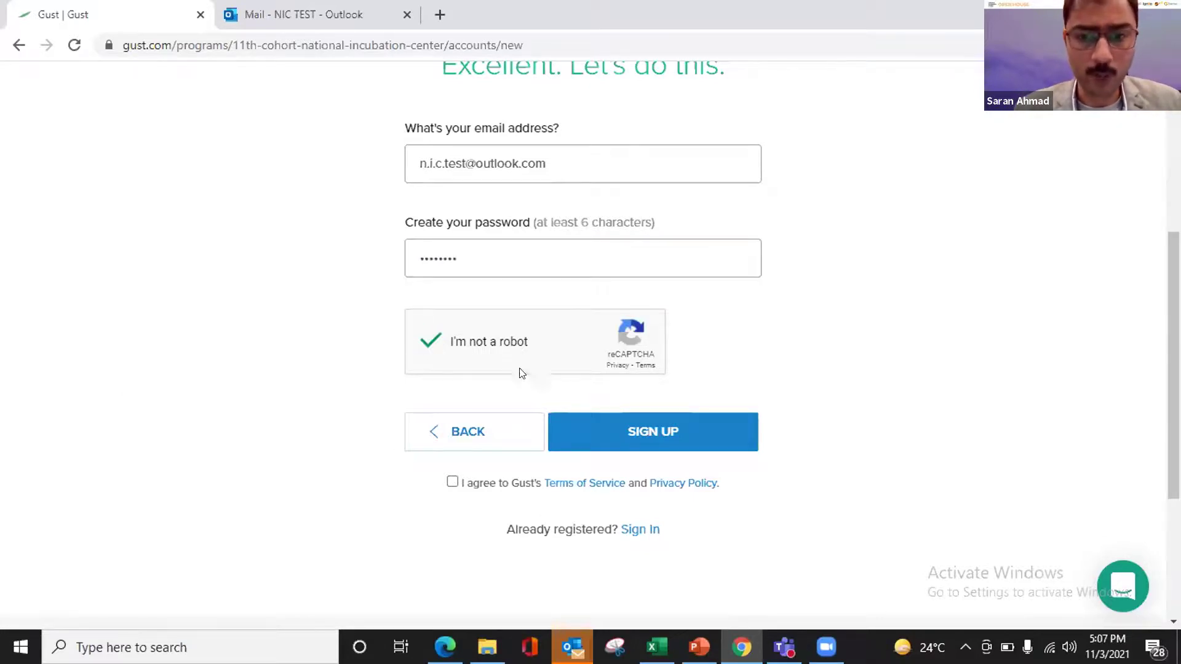
left_click(682, 437)
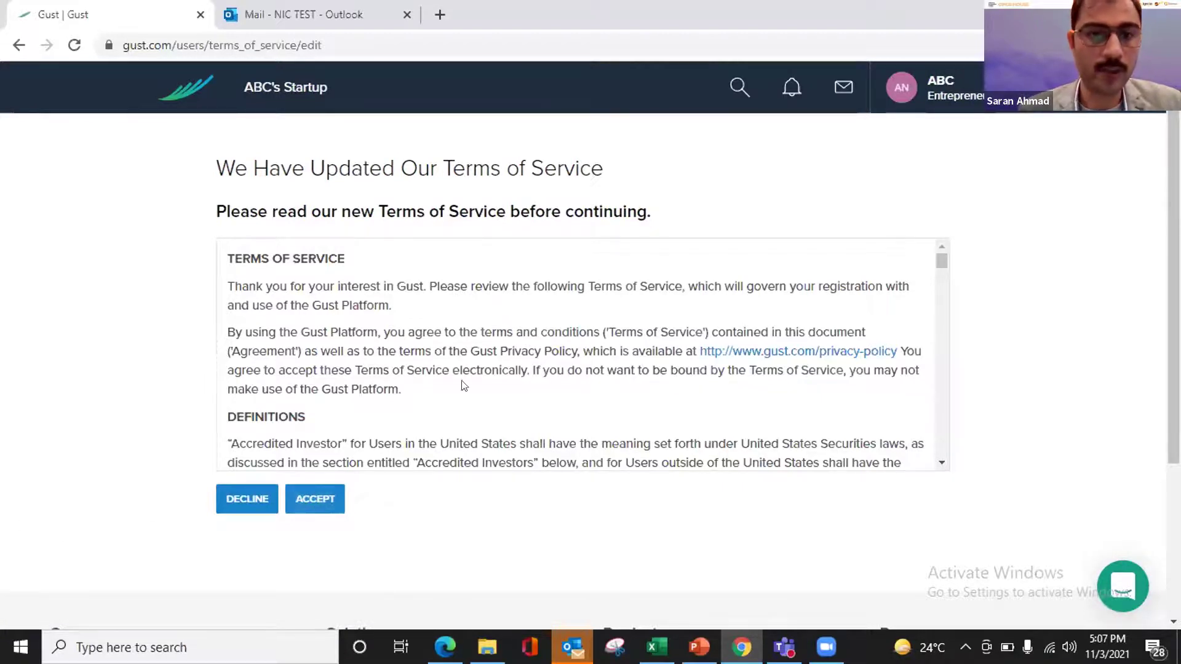
- Accept Gust's updated Terms of Service
left_click(314, 505)
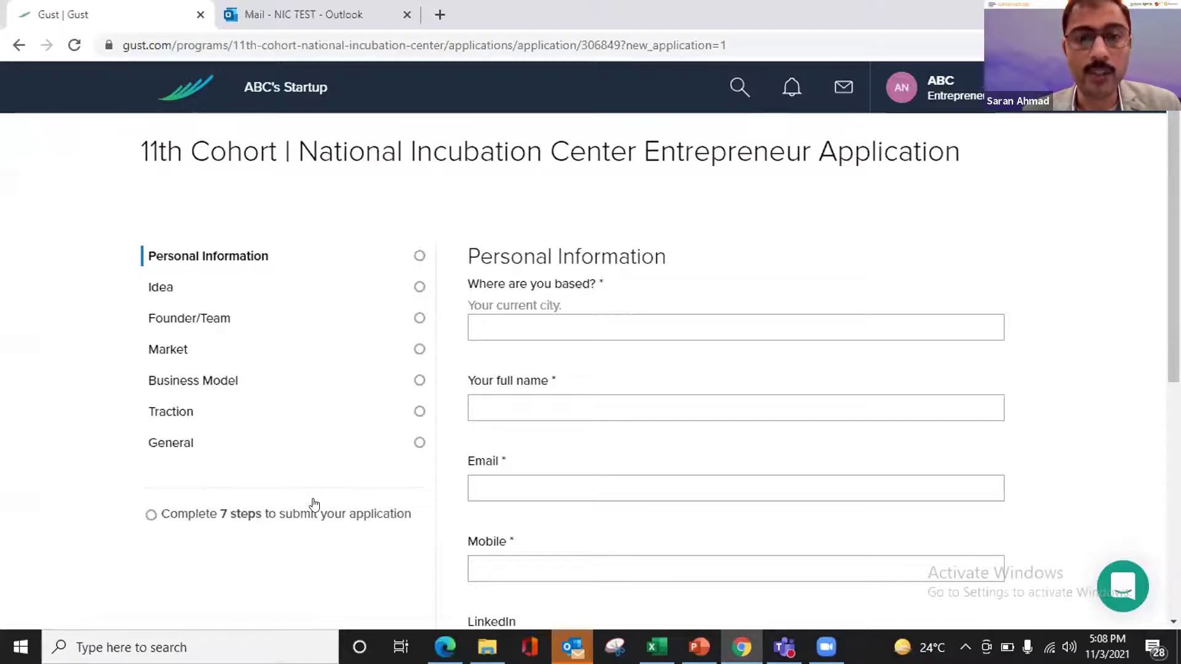
- Fill in Islamabad as current city plus the applicant's full name, e-mail and mobile number
left_click(651, 326)
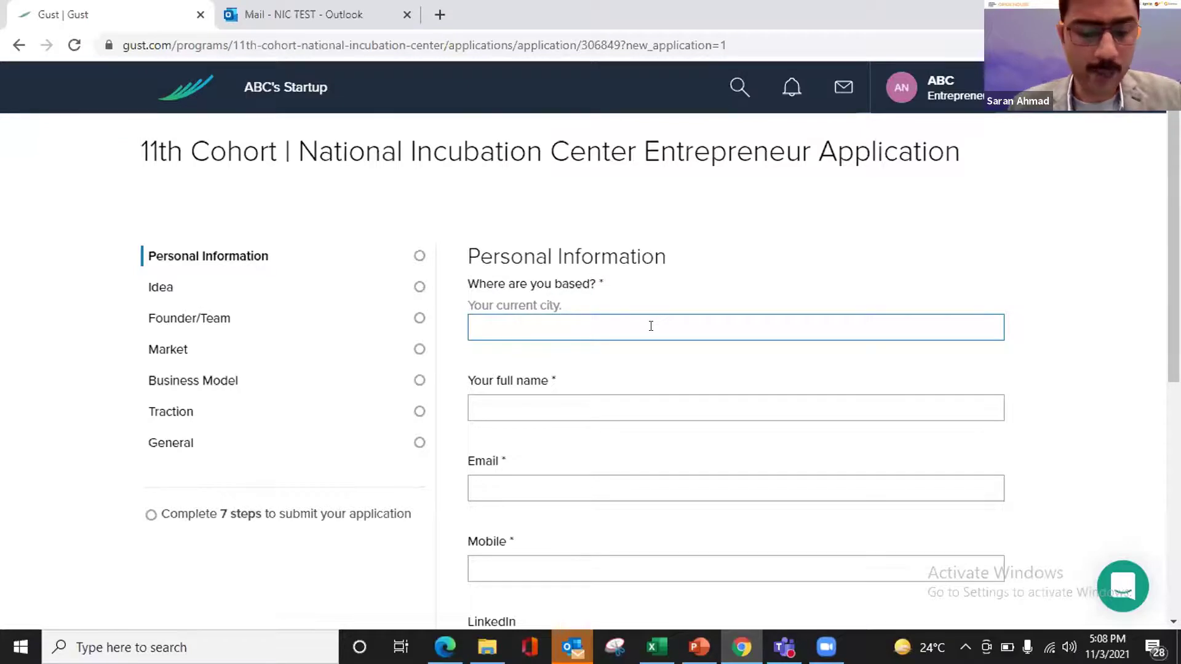
type("Isla")
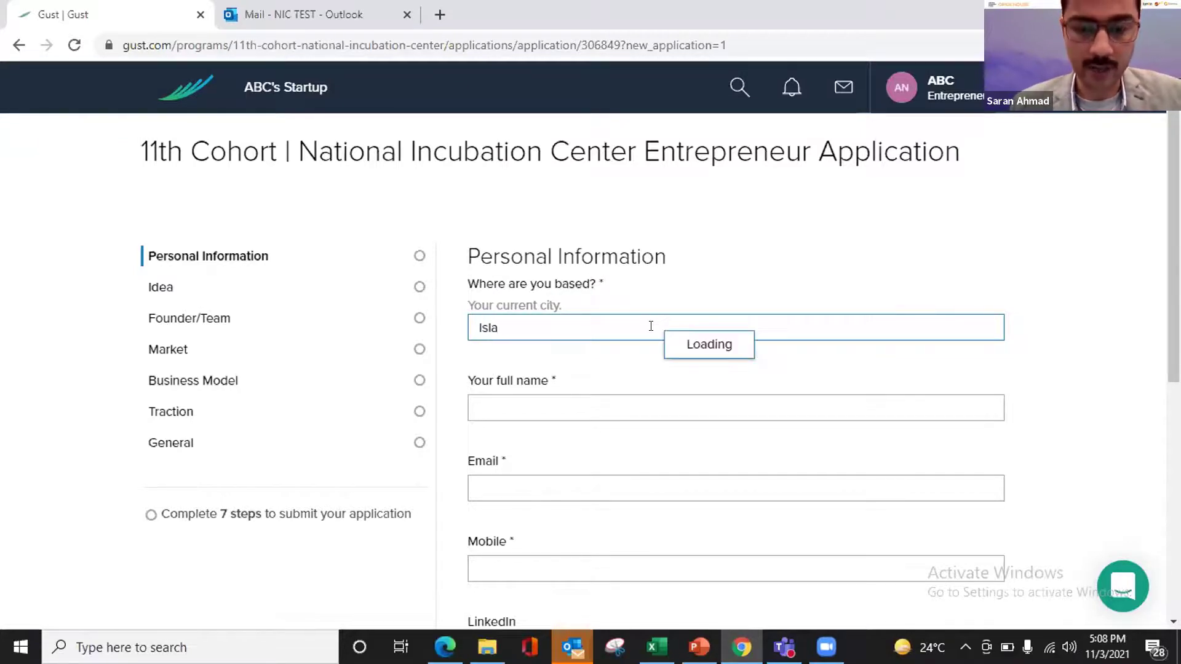
type("mabad")
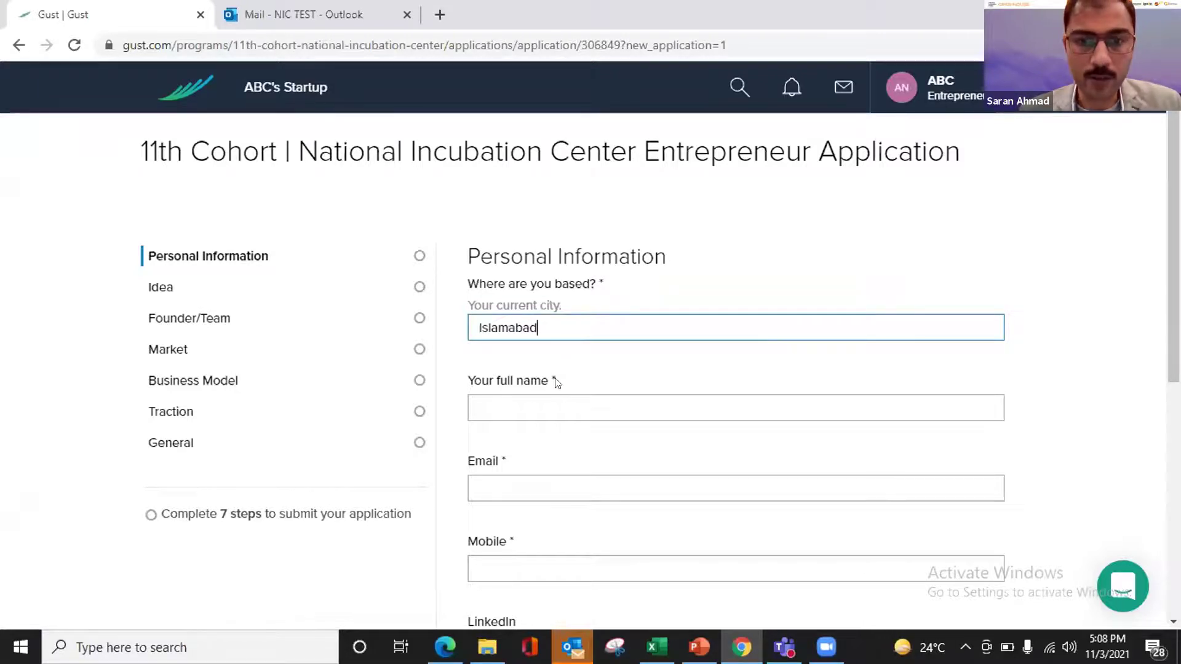
left_click(535, 402)
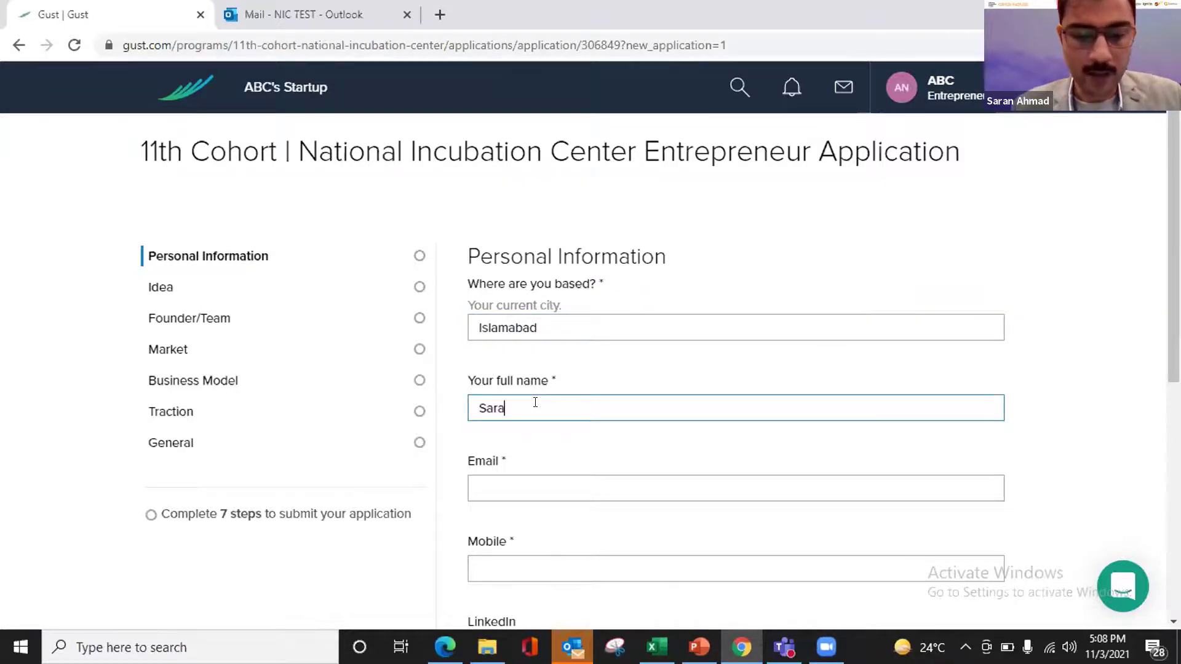
left_click(506, 485)
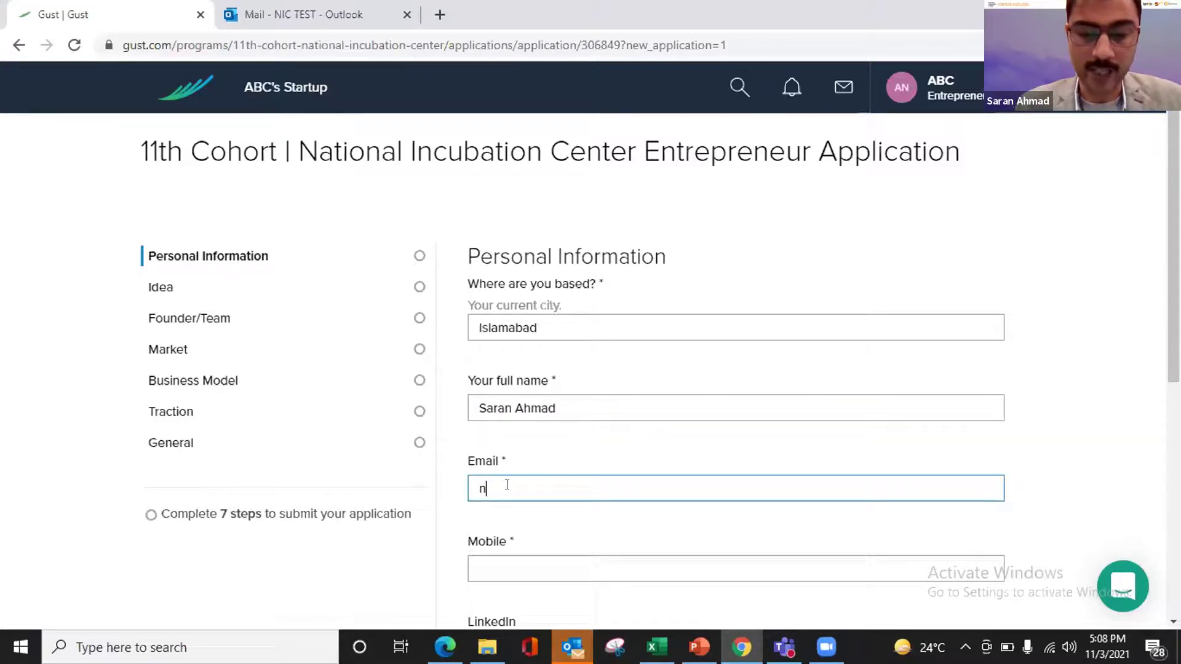
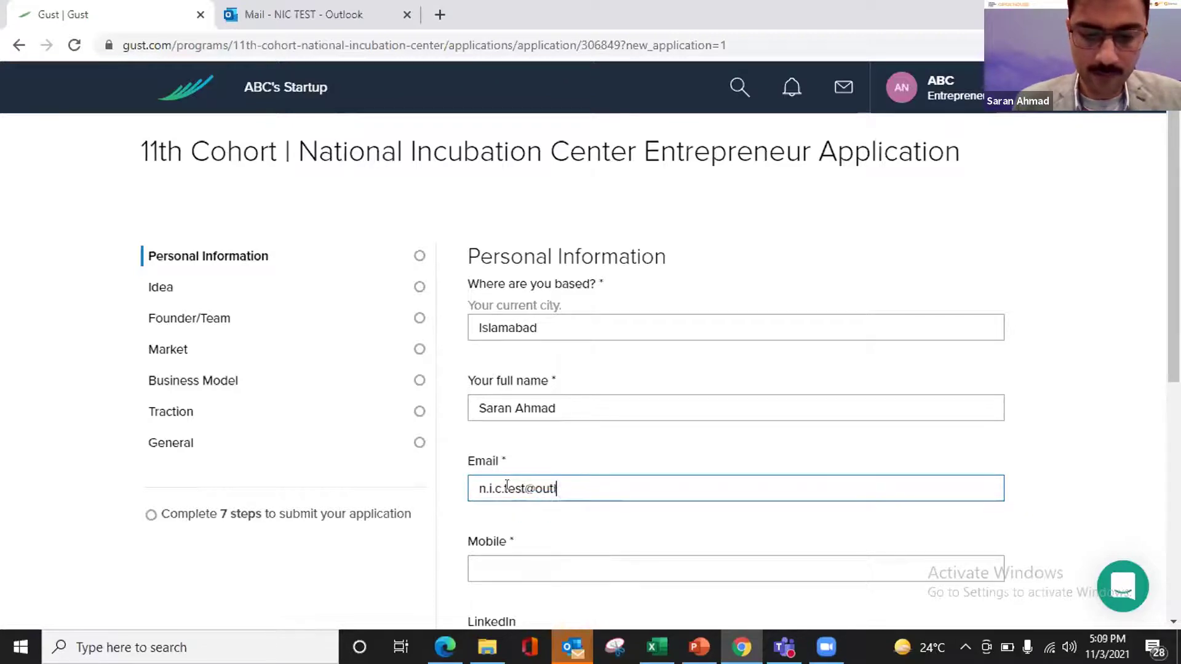
left_click(512, 566)
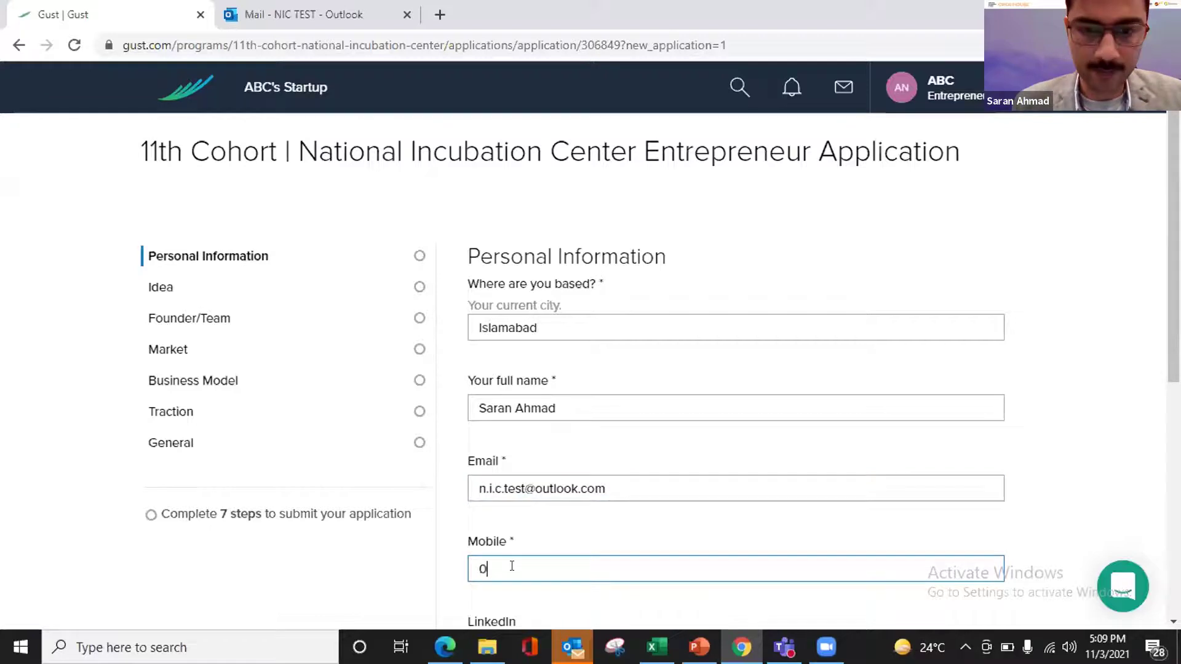
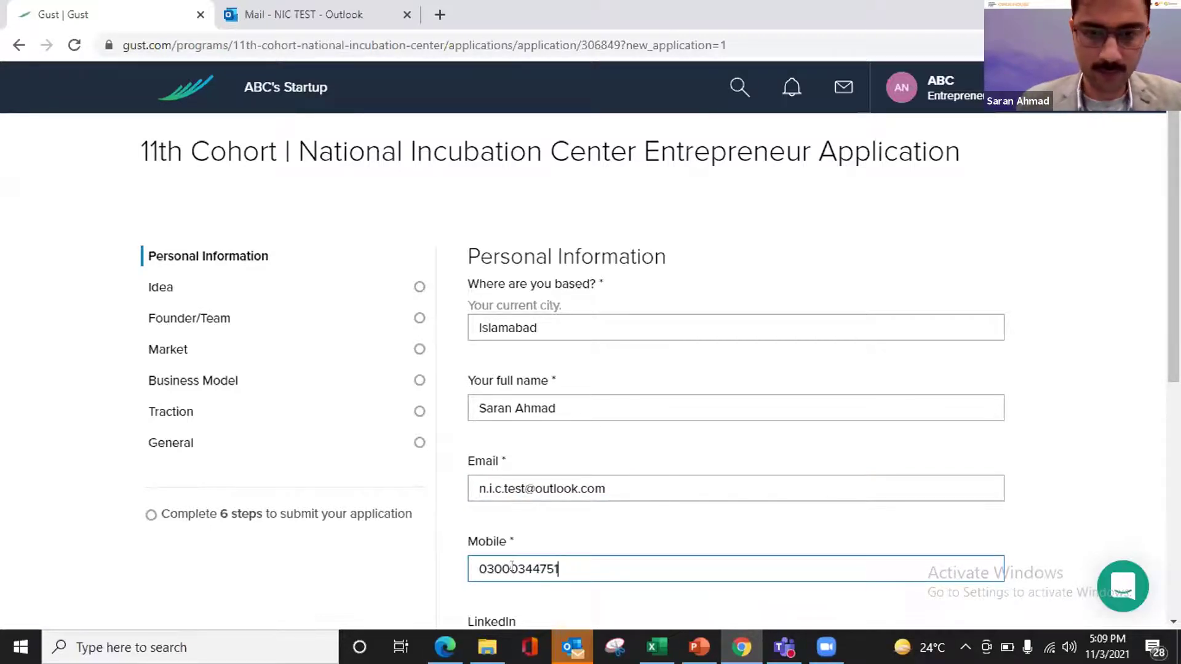
scroll(371, 575, "down", 3)
scroll(370, 576, "down", 1)
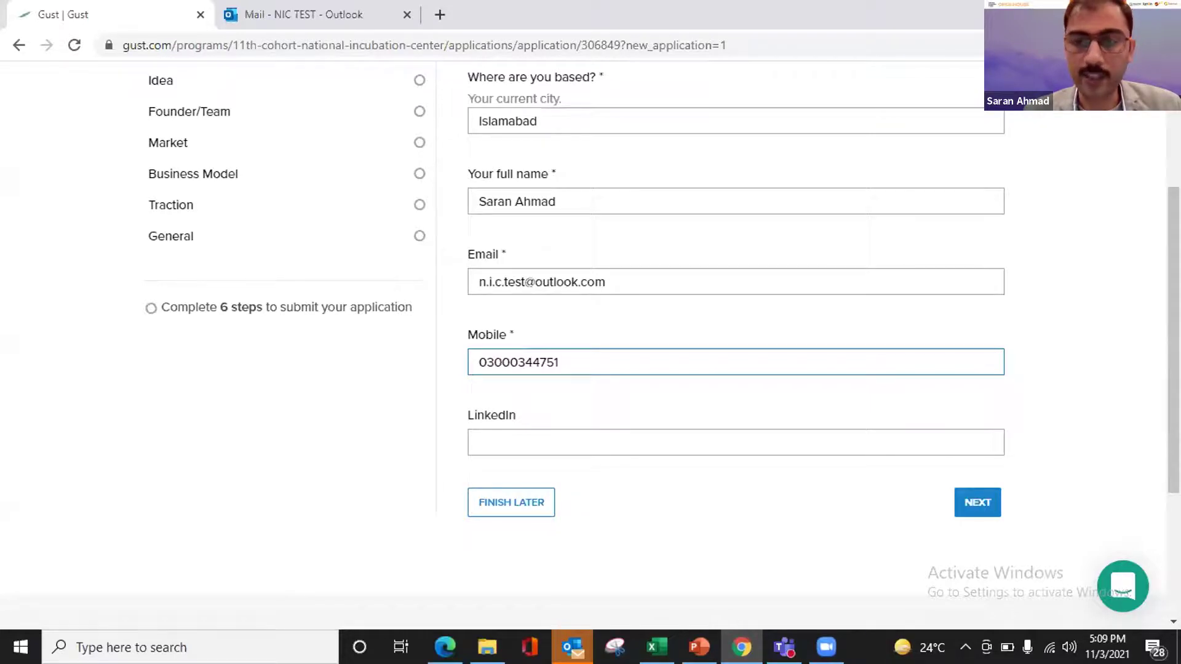
left_click(975, 504)
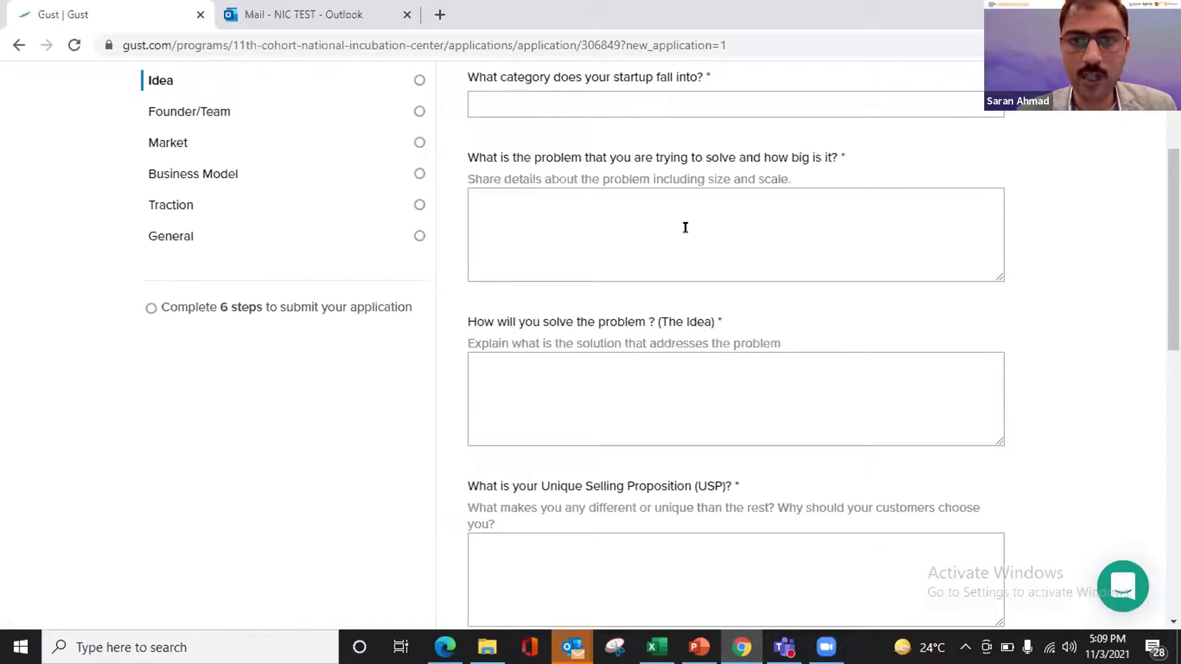
- Set the startup category on the Idea step to Agriculture
scroll(825, 109, "up", 3)
scroll(824, 109, "down", 2)
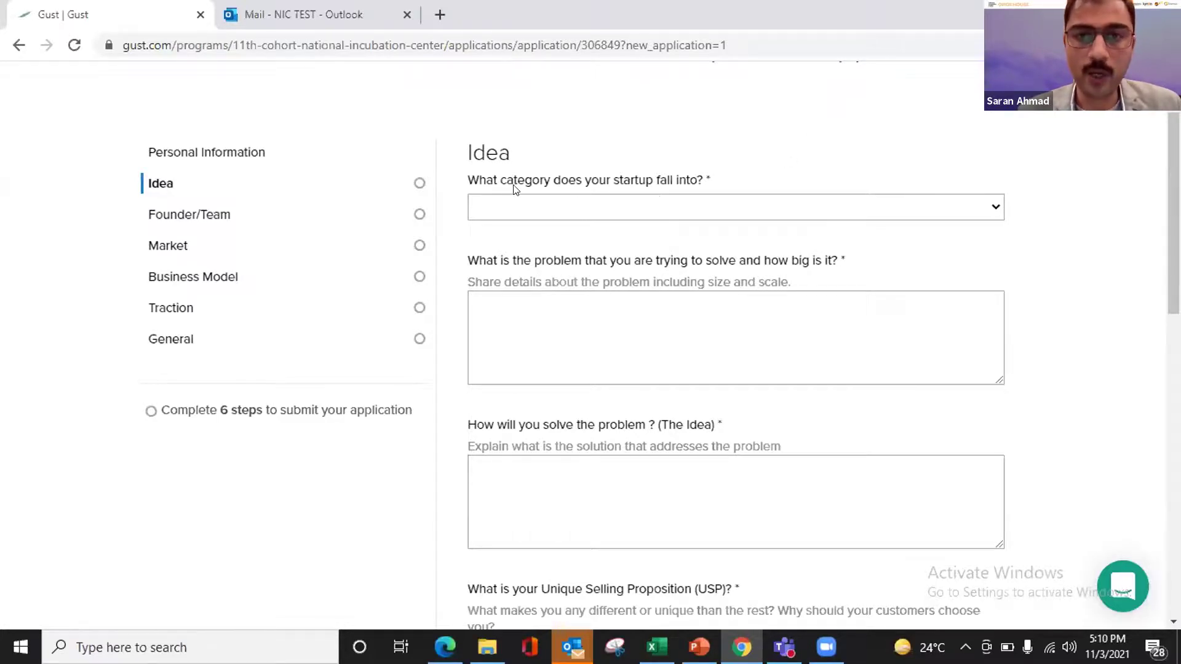
left_click(640, 212)
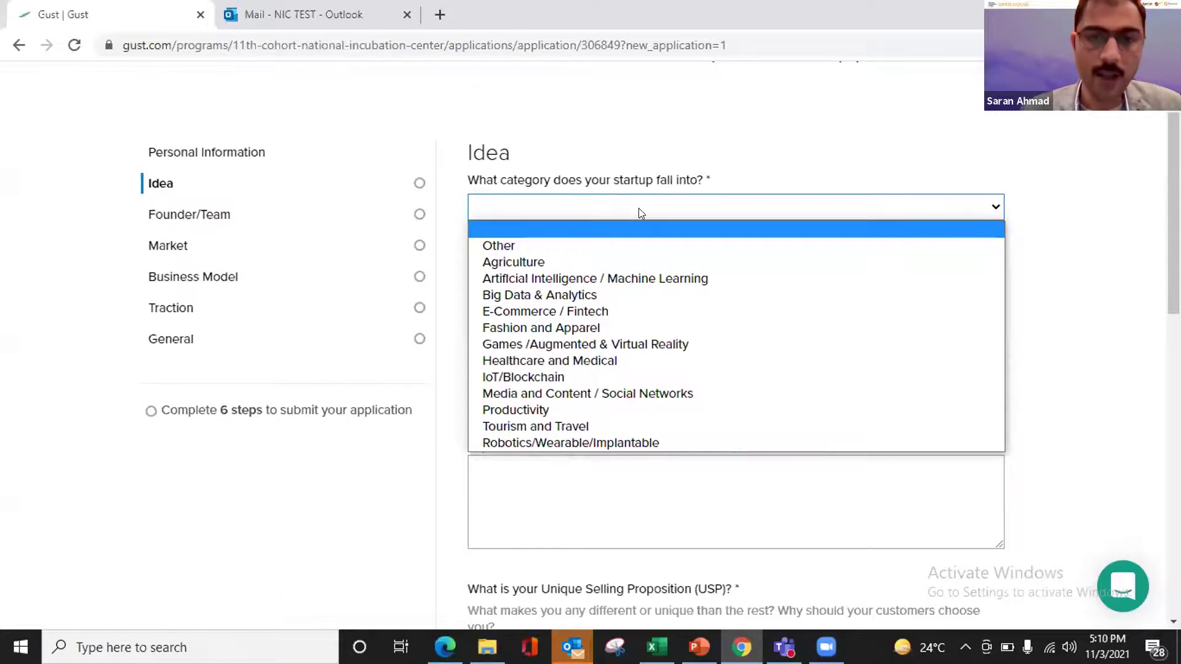
left_click(544, 262)
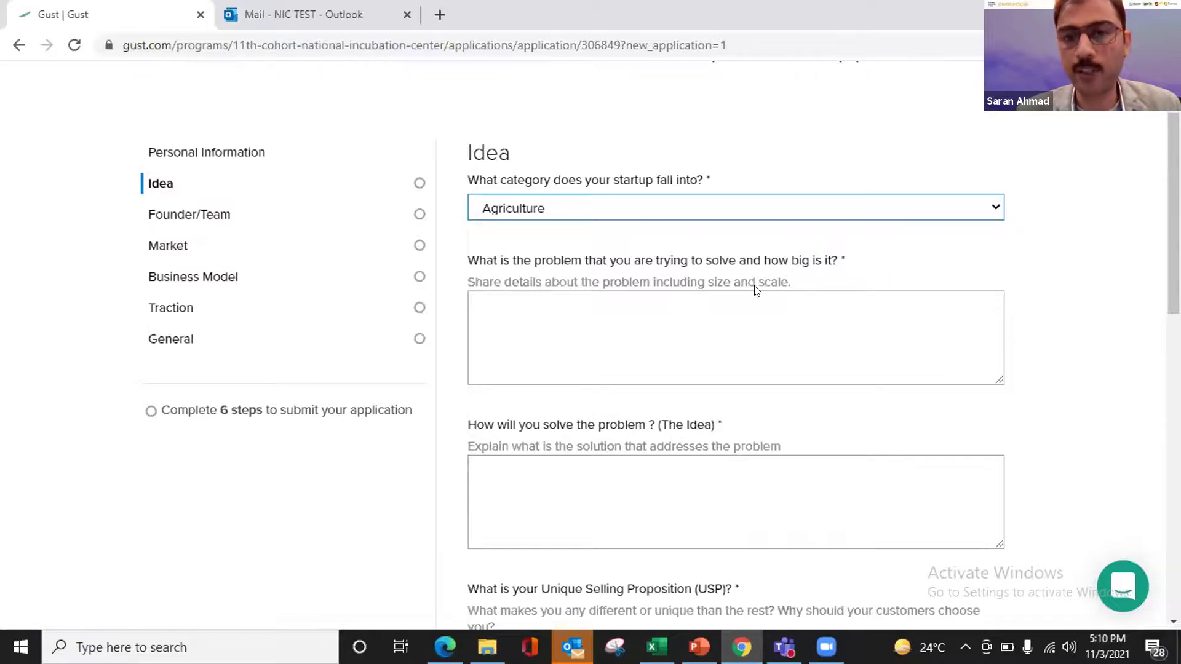
left_click(663, 323)
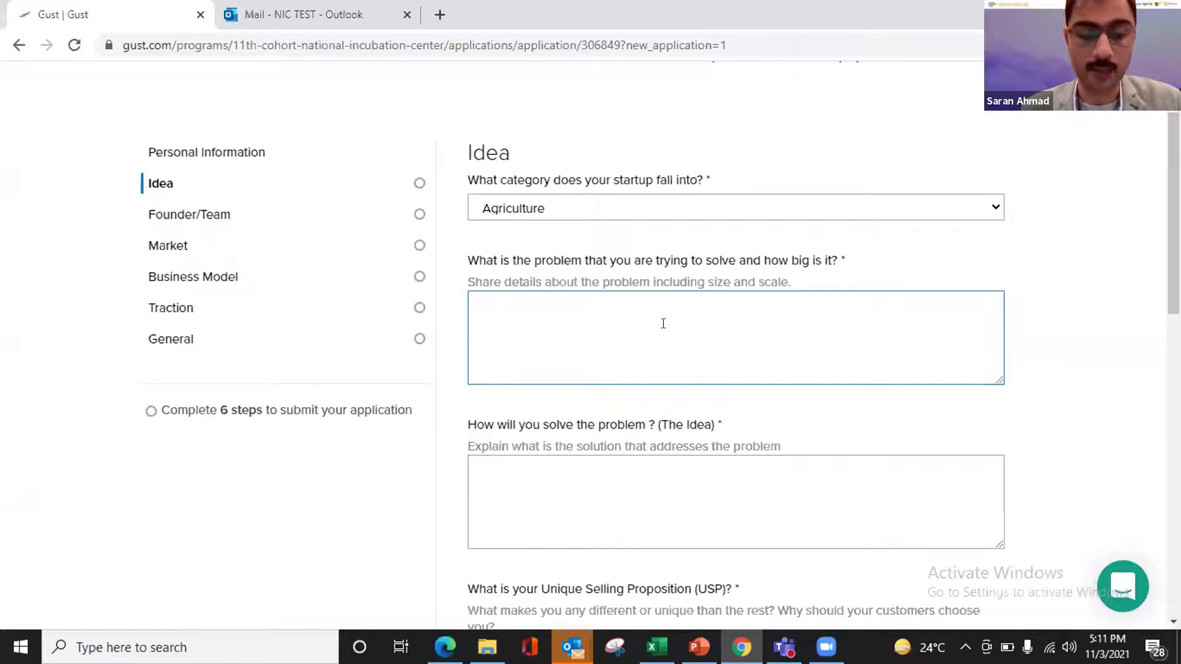
- Write the problem answer as a 'problem:' line followed by '- hkasjh'
type("- ABC")
key("BackSpace")
key("BackSpace")
key("BackSpace")
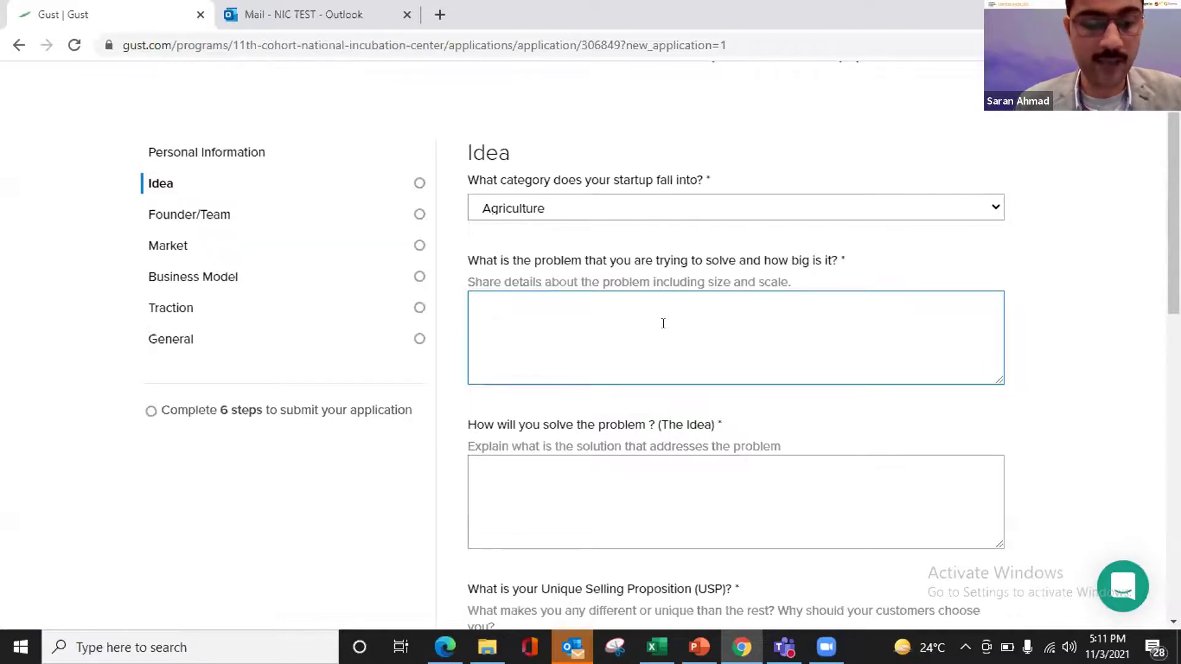
type("problem:")
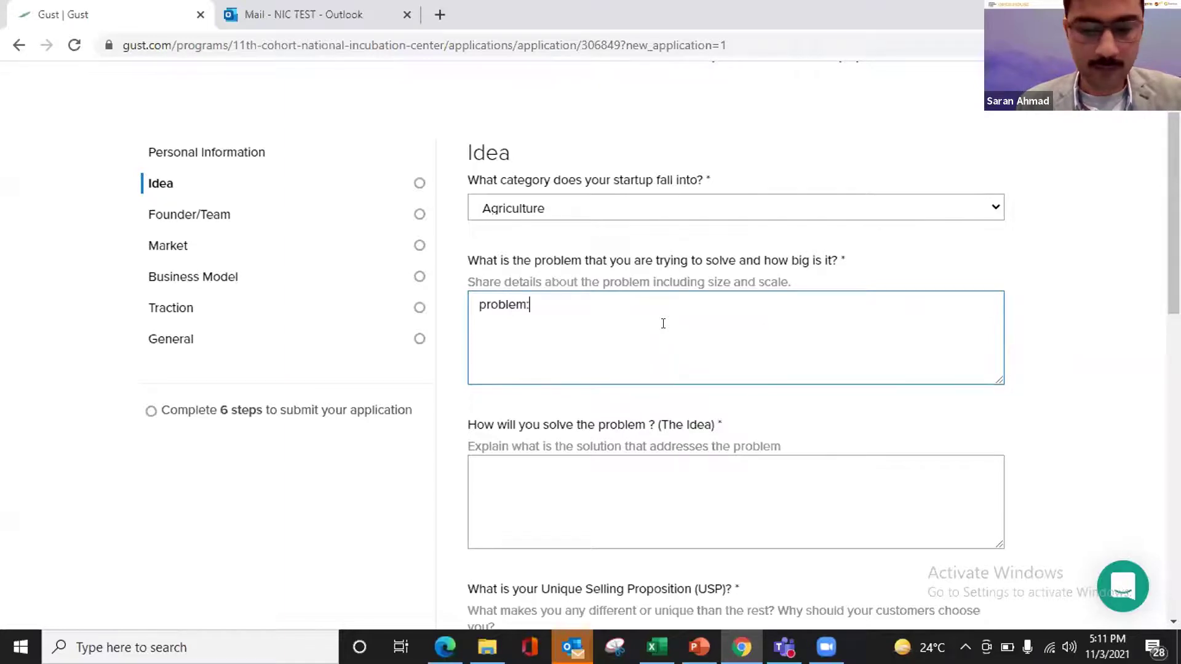
key("BackSpace")
key("BackSpace")
key("BackSpace")
key("BackSpace")
key("BackSpace")
key("BackSpace")
key("BackSpace")
key("BackSpace")
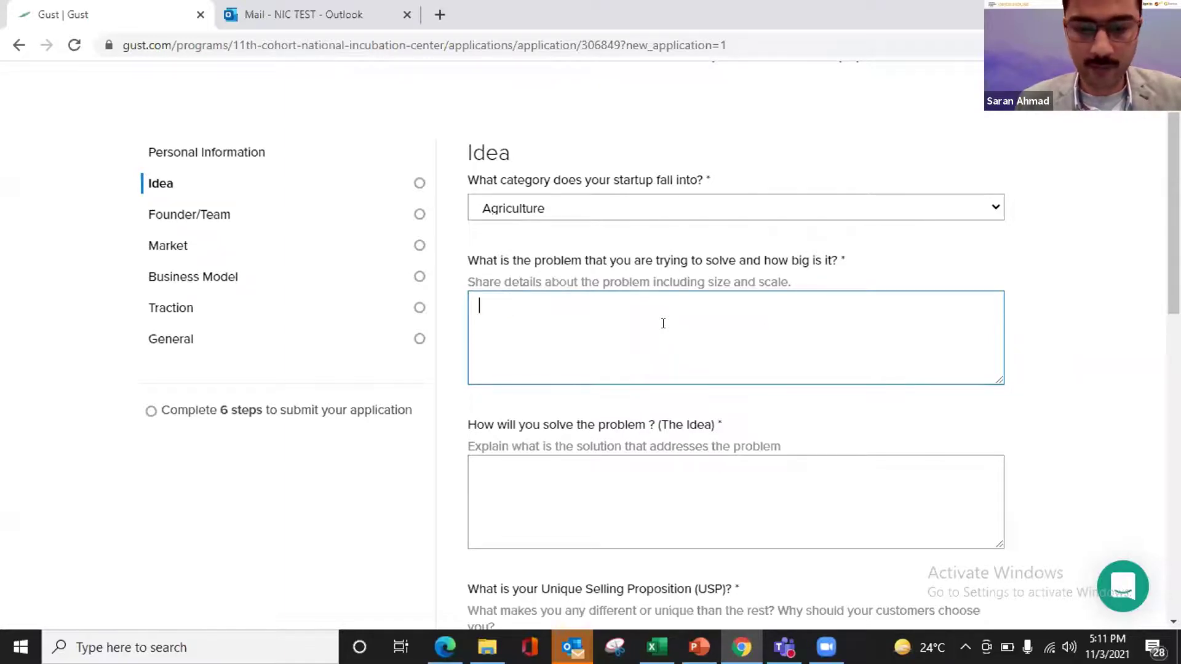
type("problem:")
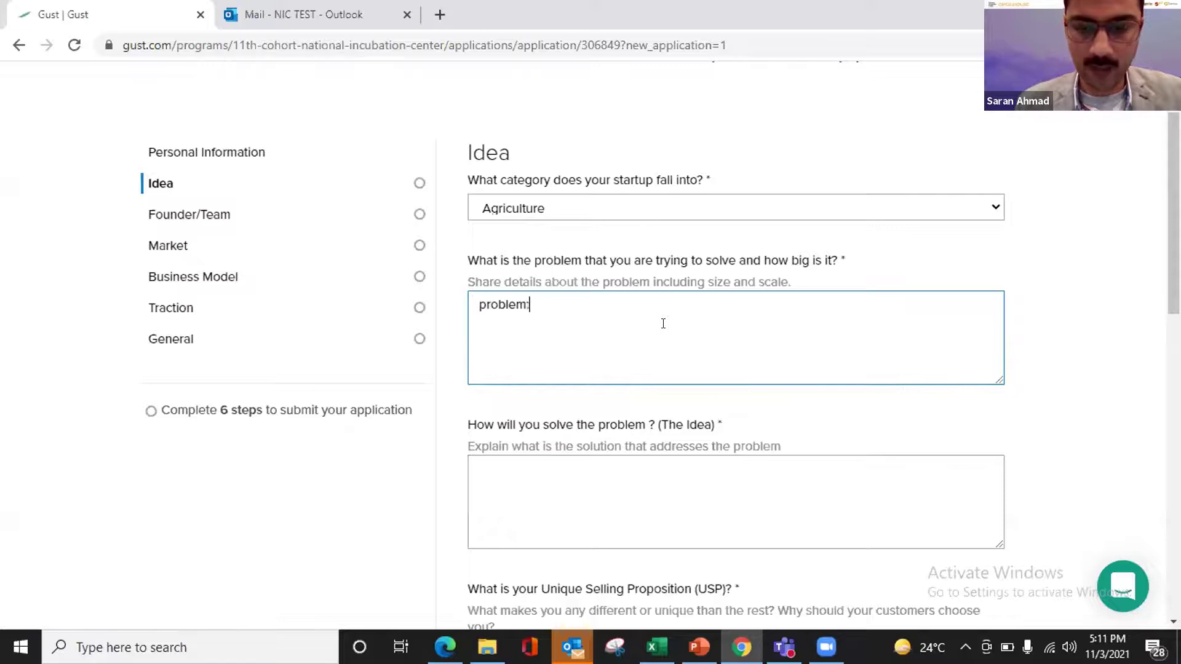
key("Return")
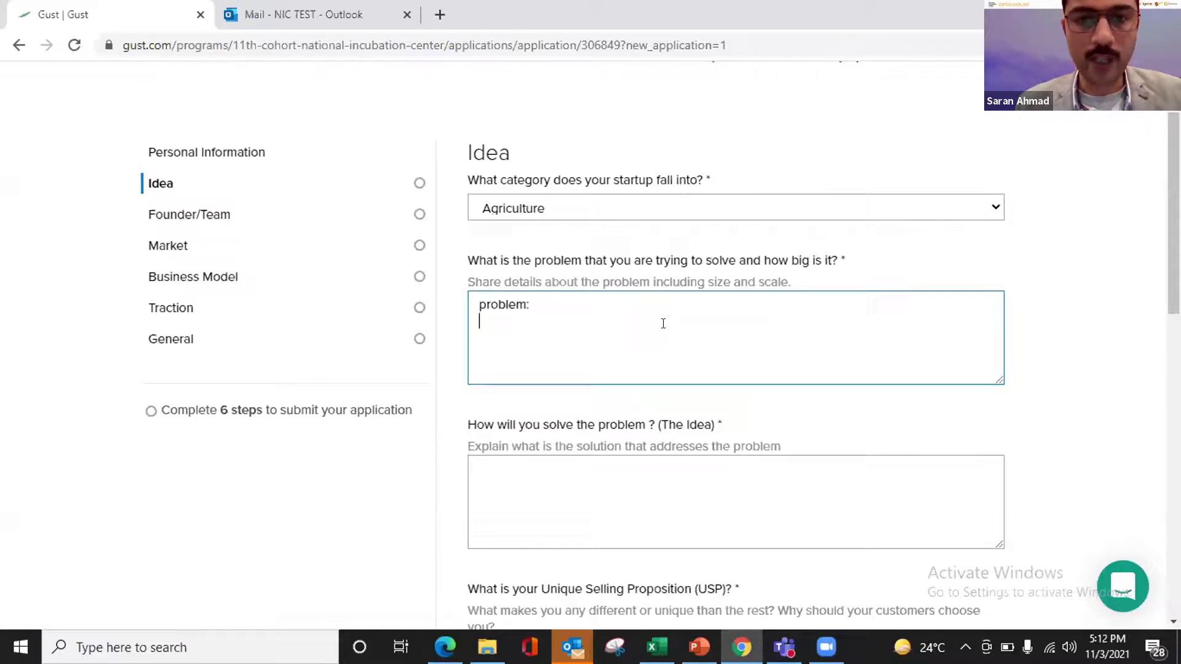
type("- hkasjh")
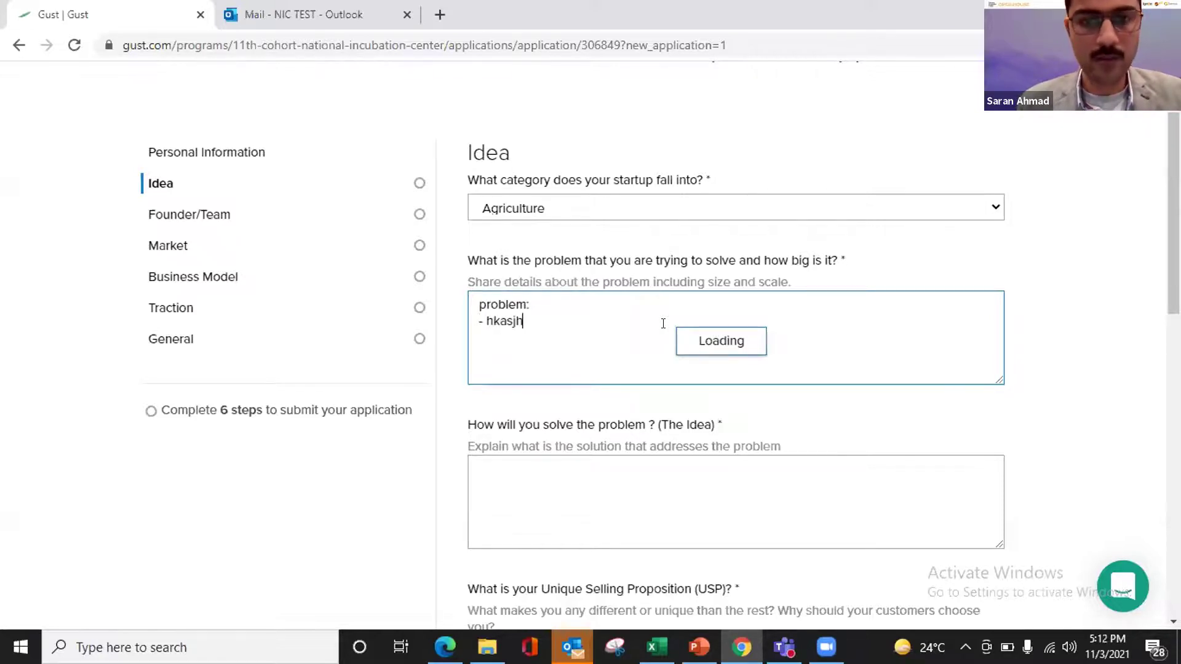
key("Return")
type("sjhfk")
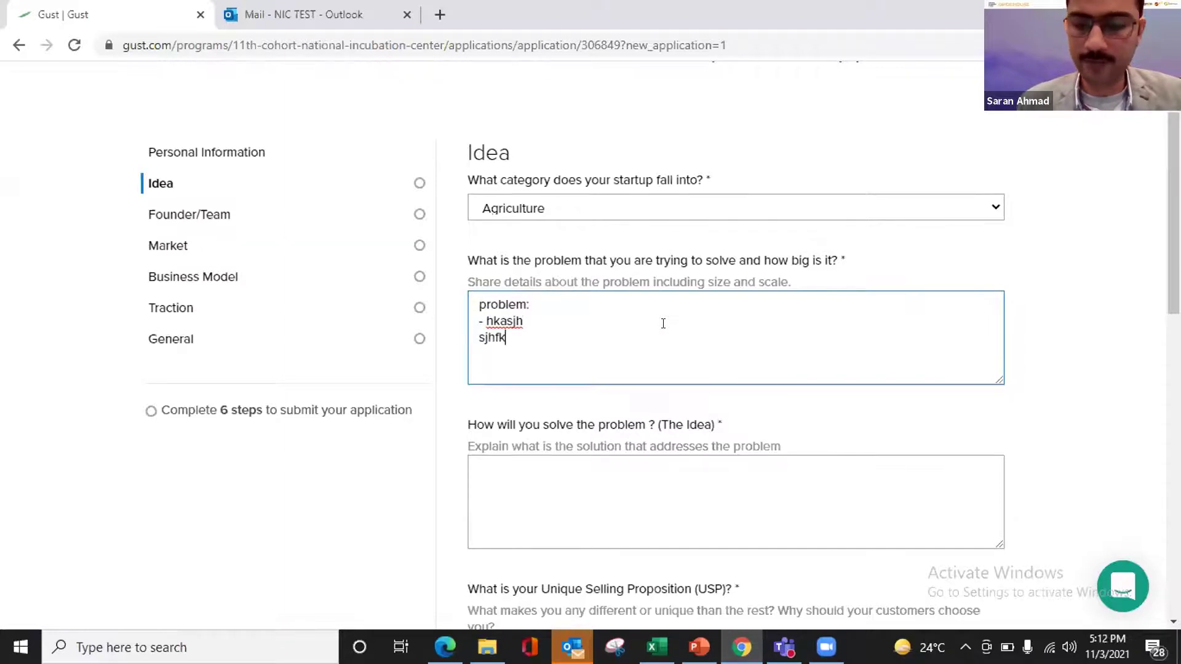
key("BackSpace")
key("BackSpace")
key("BackSpace")
key("BackSpace")
key("BackSpace")
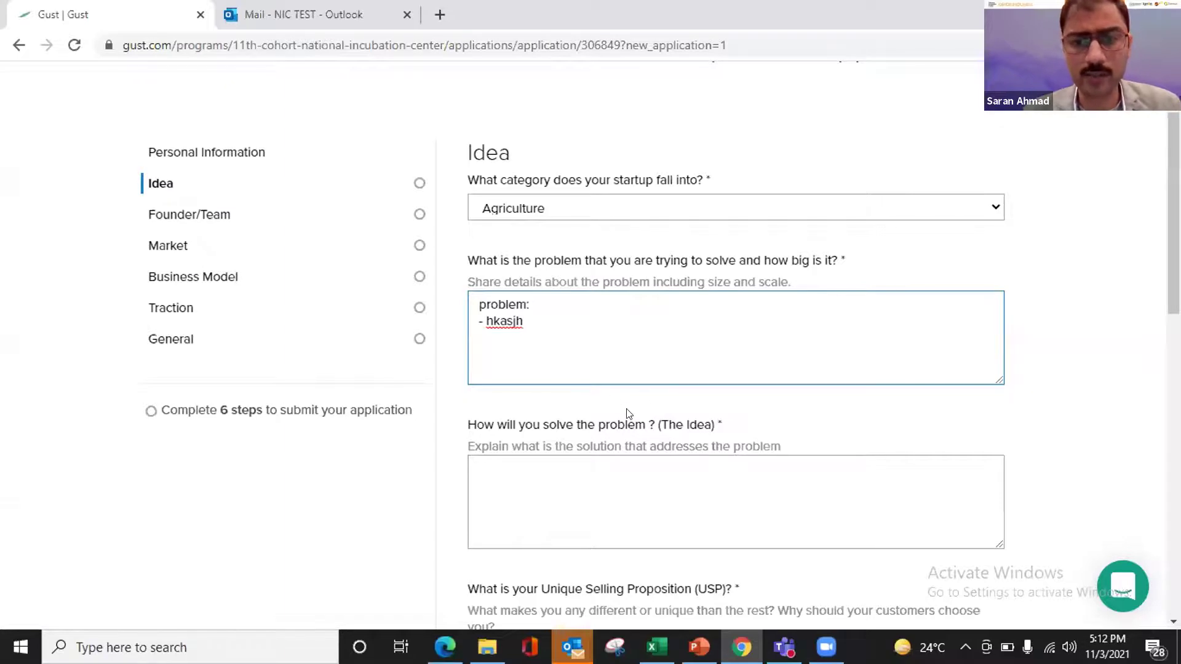
scroll(629, 413, "down", 2)
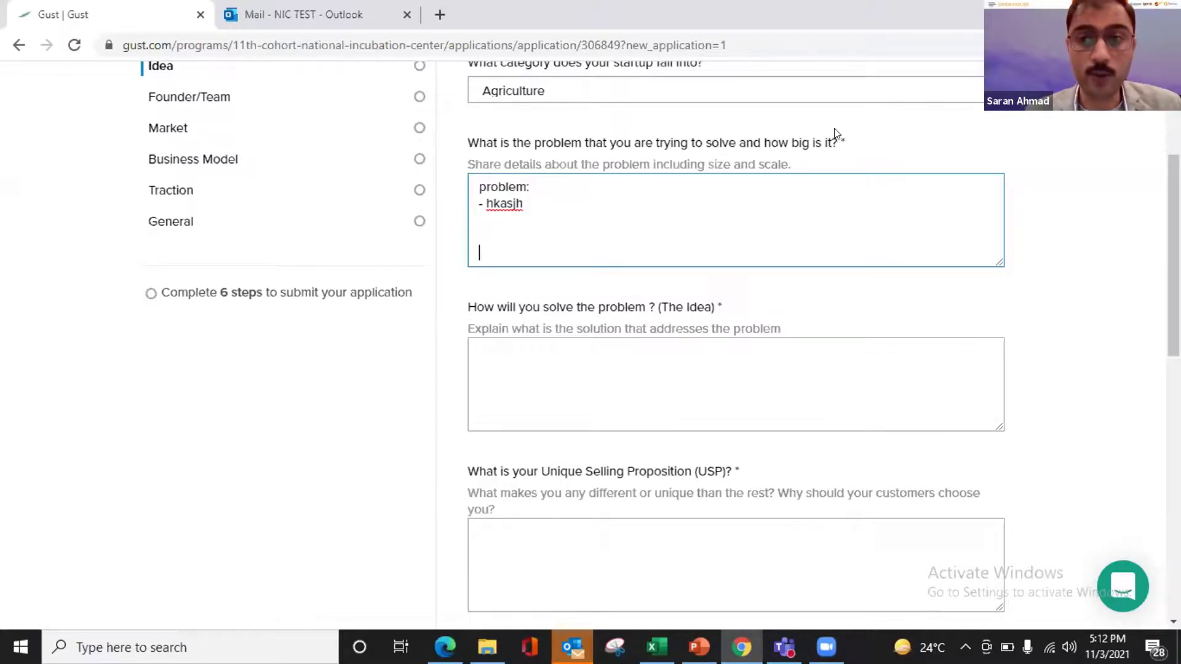
- Answer 'How will you solve the problem?' with 'dhdhd'
left_click(519, 370)
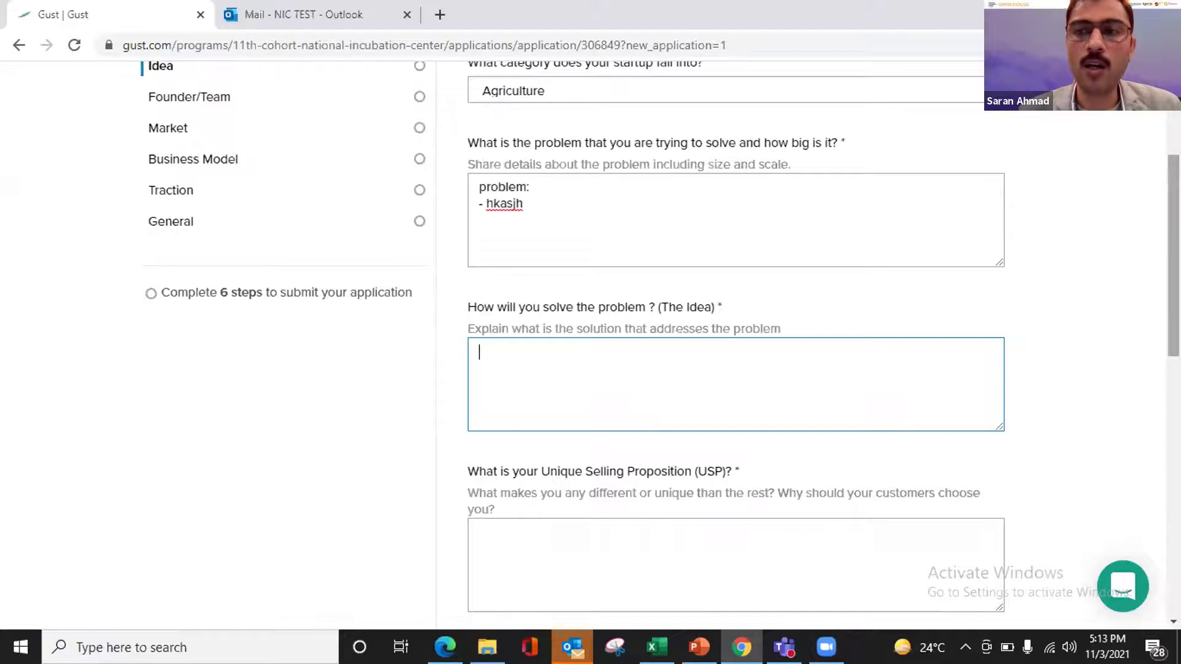
scroll(736, 345, "down", 3)
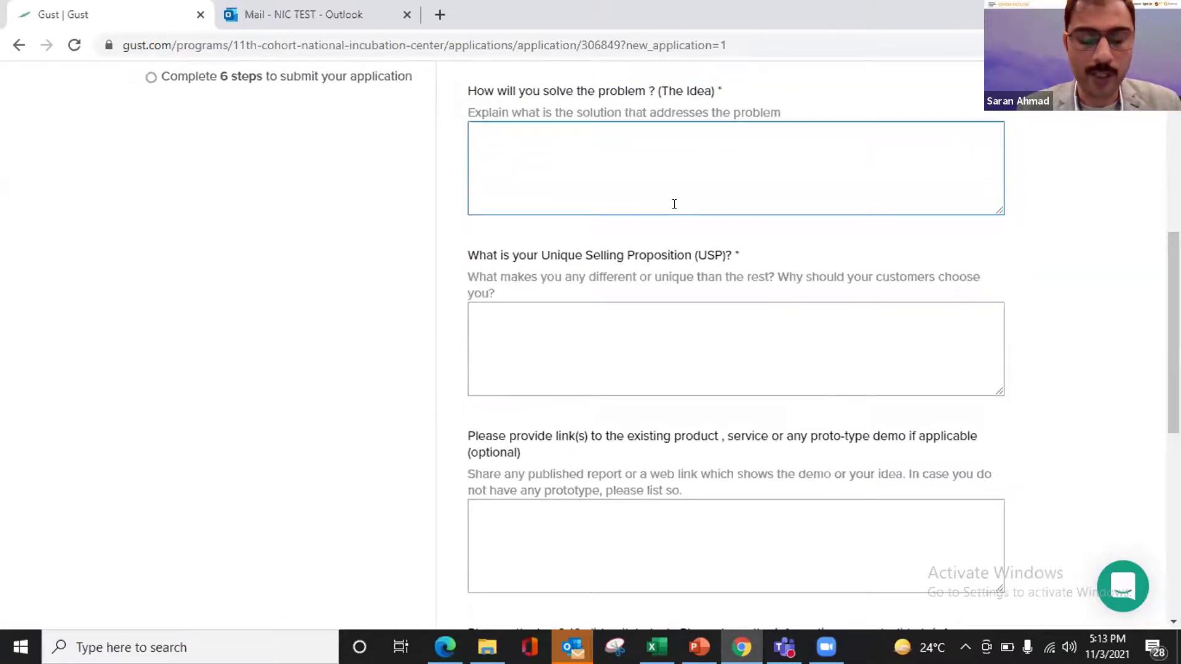
type("dhdhd")
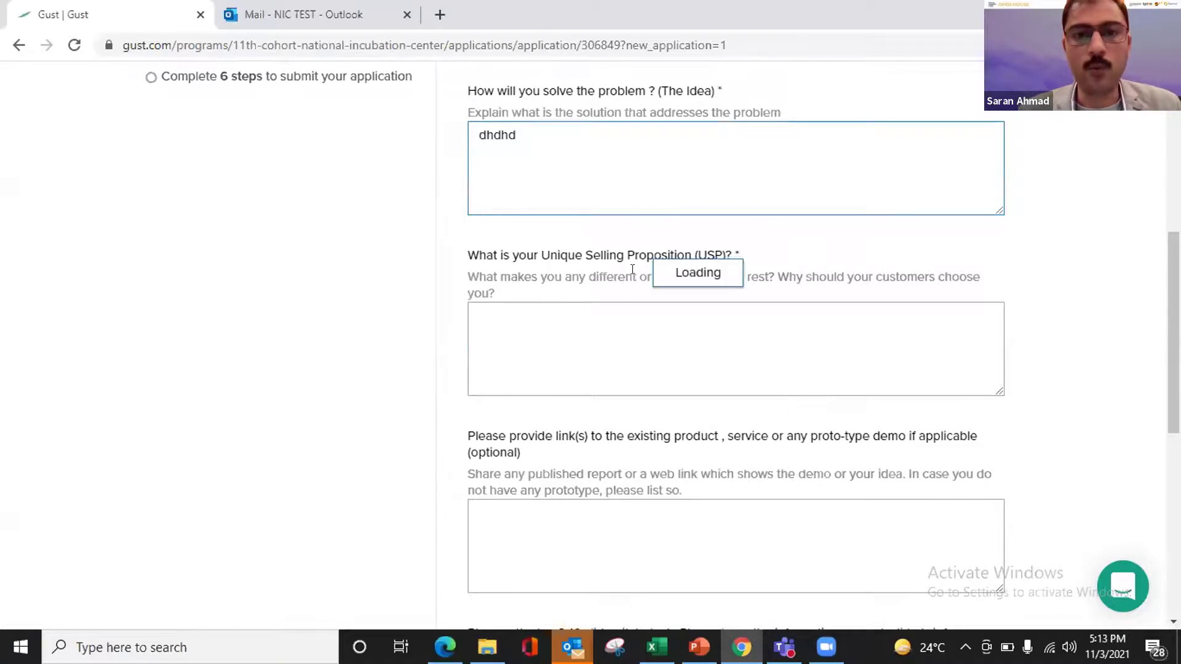
left_click(601, 323)
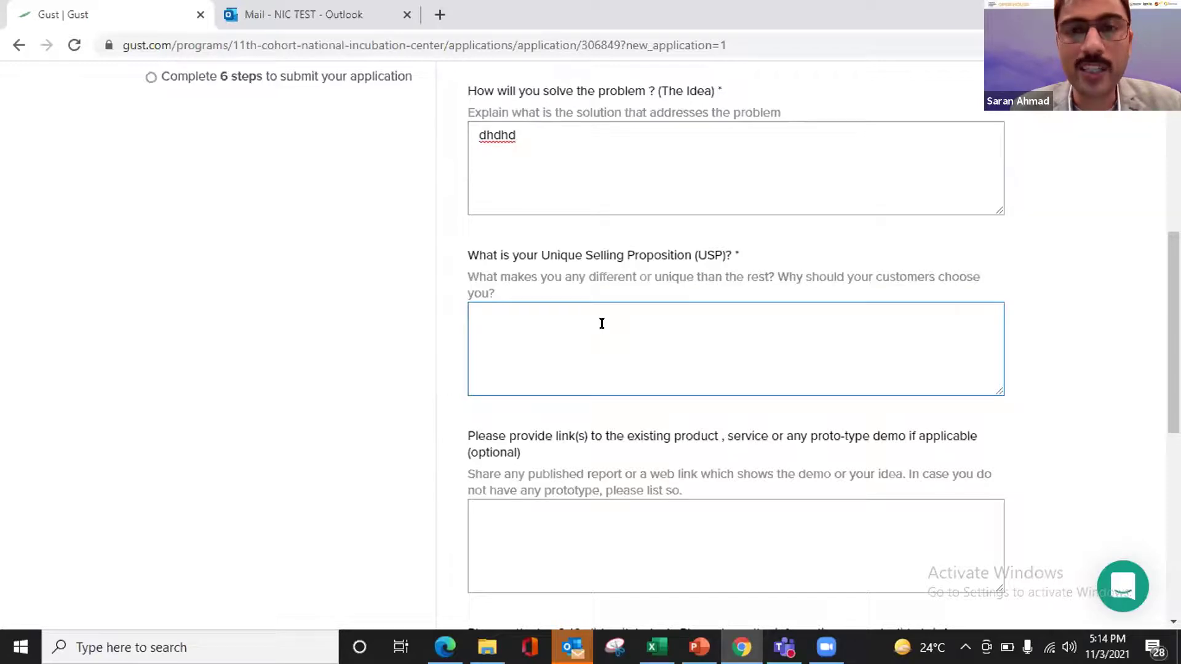
- Enter 'ncbcnc' as the USP answer
type("nobcnc")
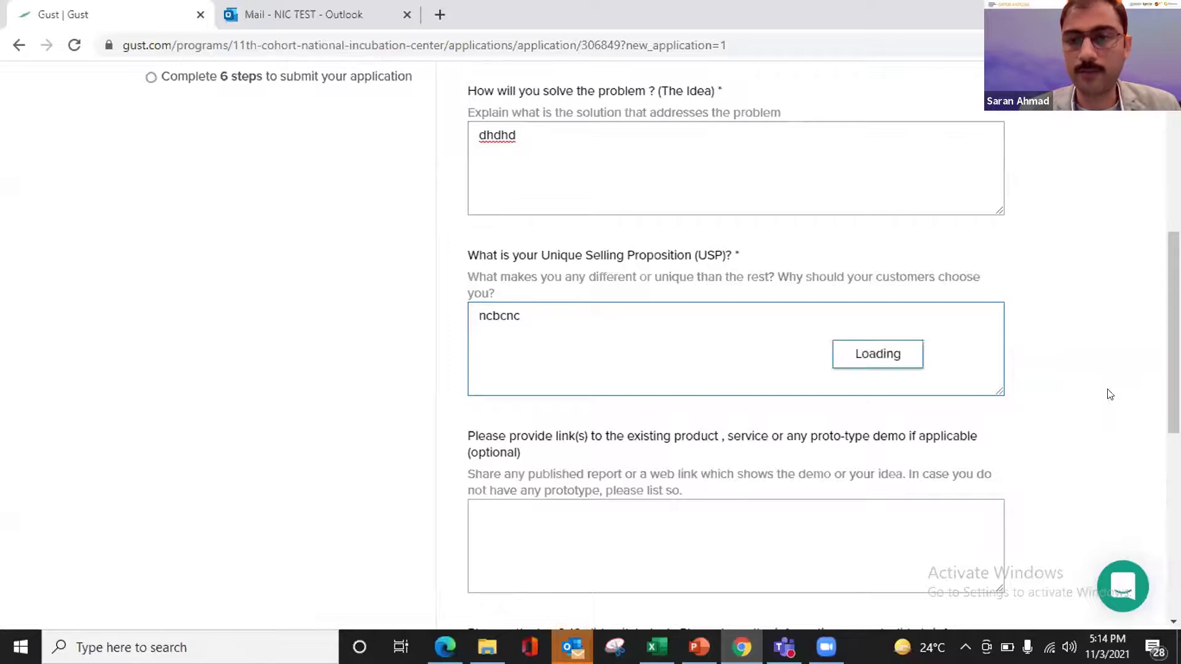
scroll(968, 433, "down", 2)
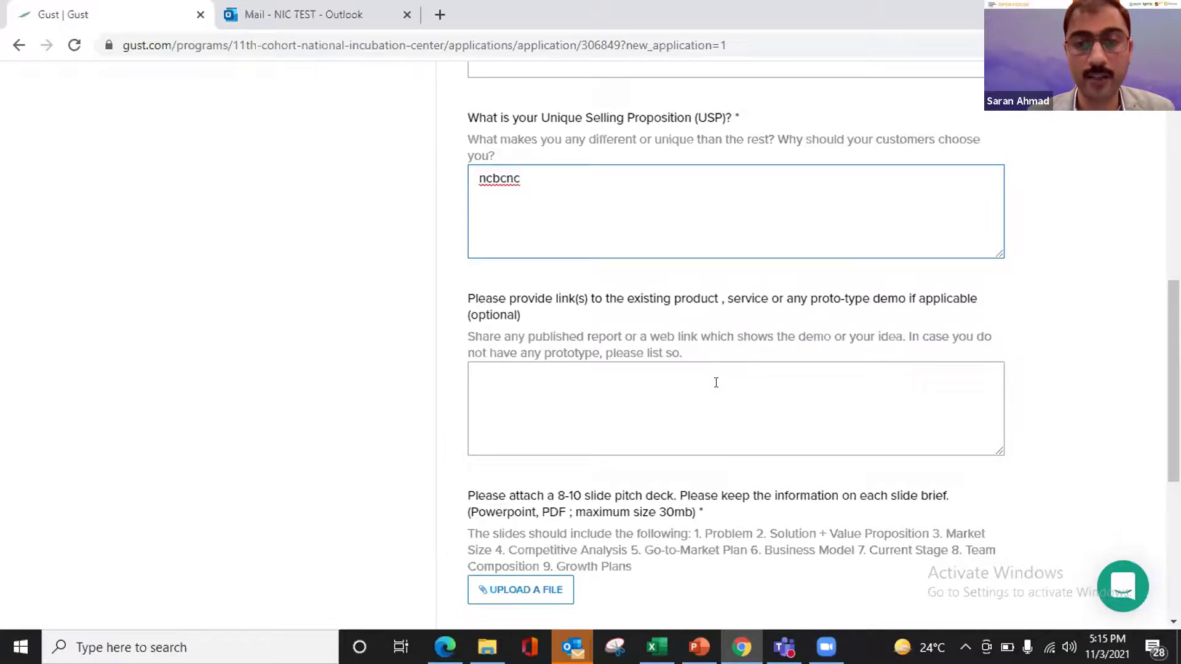
scroll(715, 382, "down", 2)
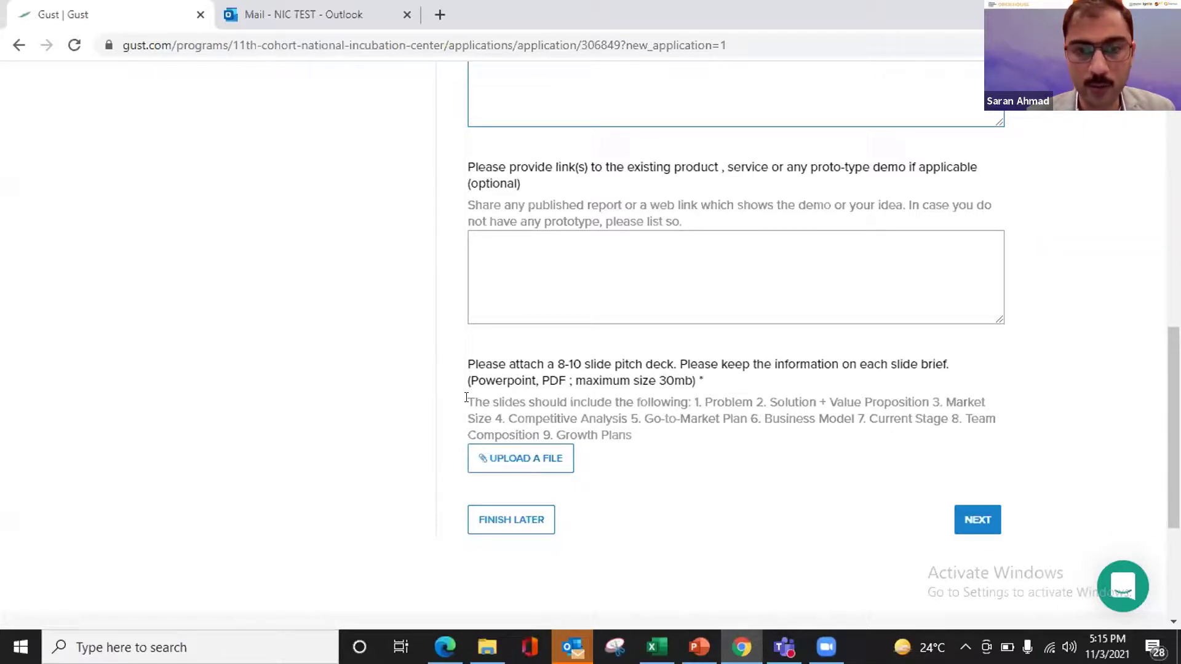
- Open the file upload window for the 8–10 slide pitch deck
left_click_drag(464, 398, 628, 434)
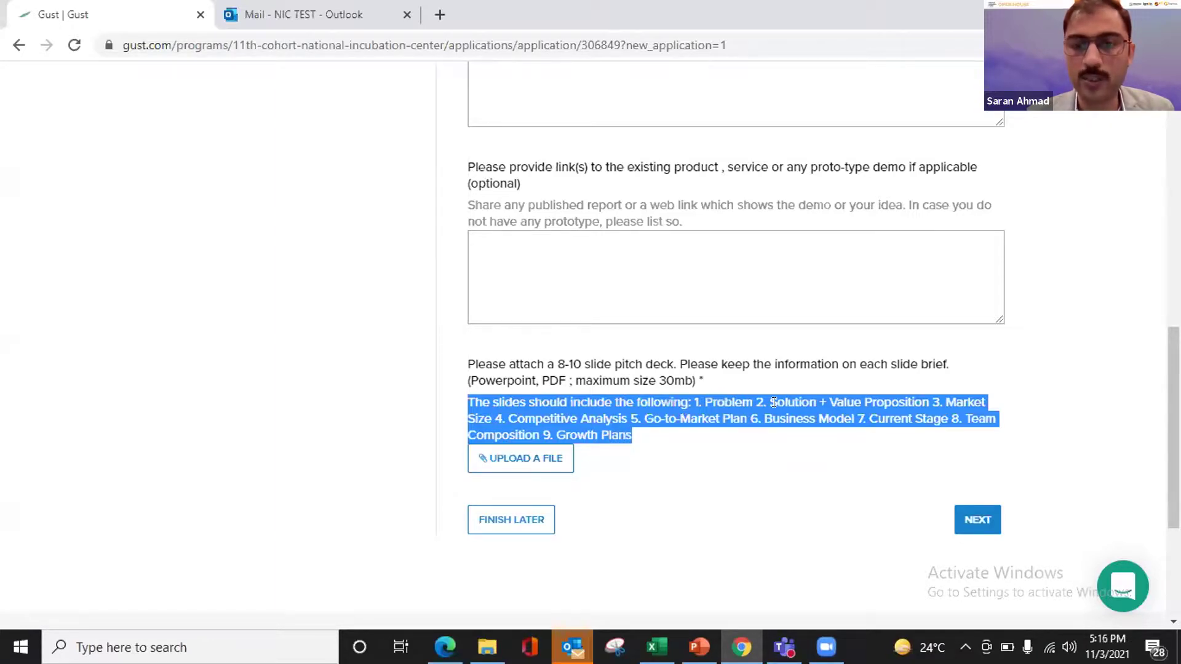
left_click(654, 464)
left_click(547, 459)
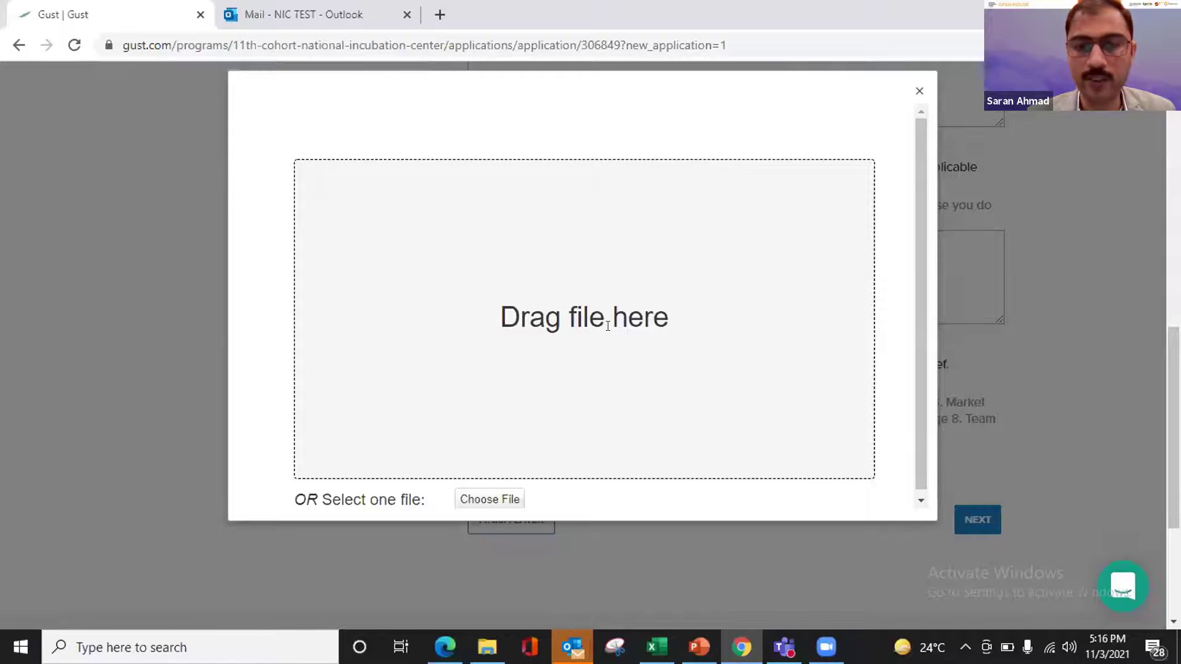
- Attach 'Green Initiative @ NIC.pptx' from the Green Initiative › Plants folder as the pitch deck
mouse_move(487, 647)
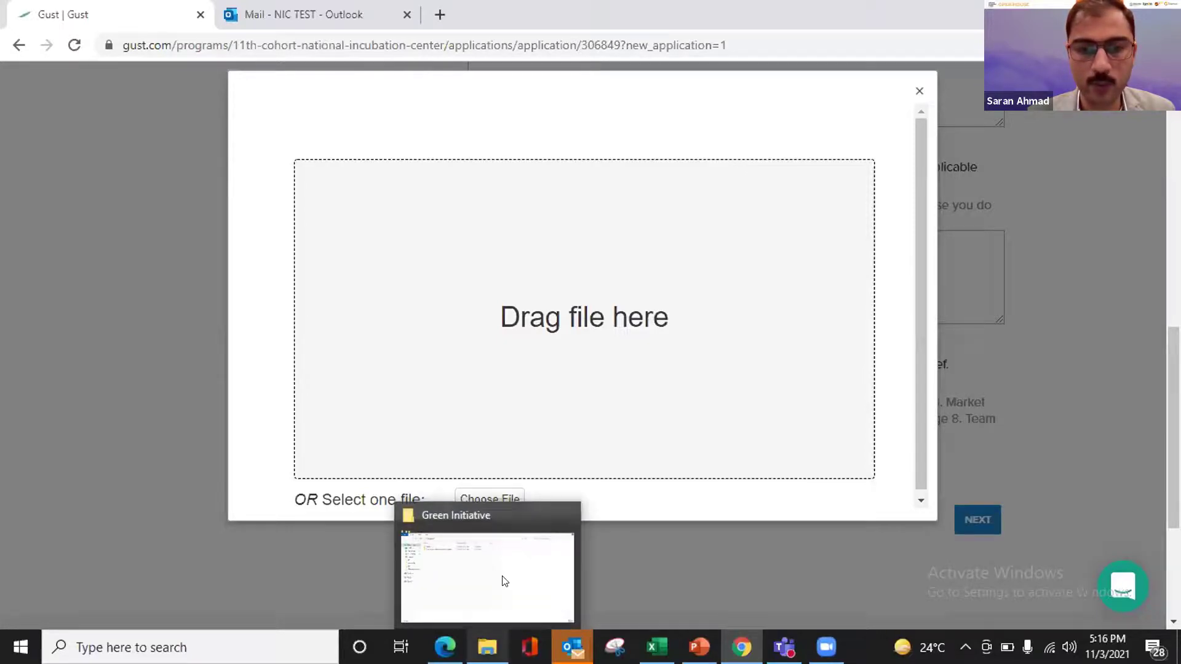
left_click(504, 582)
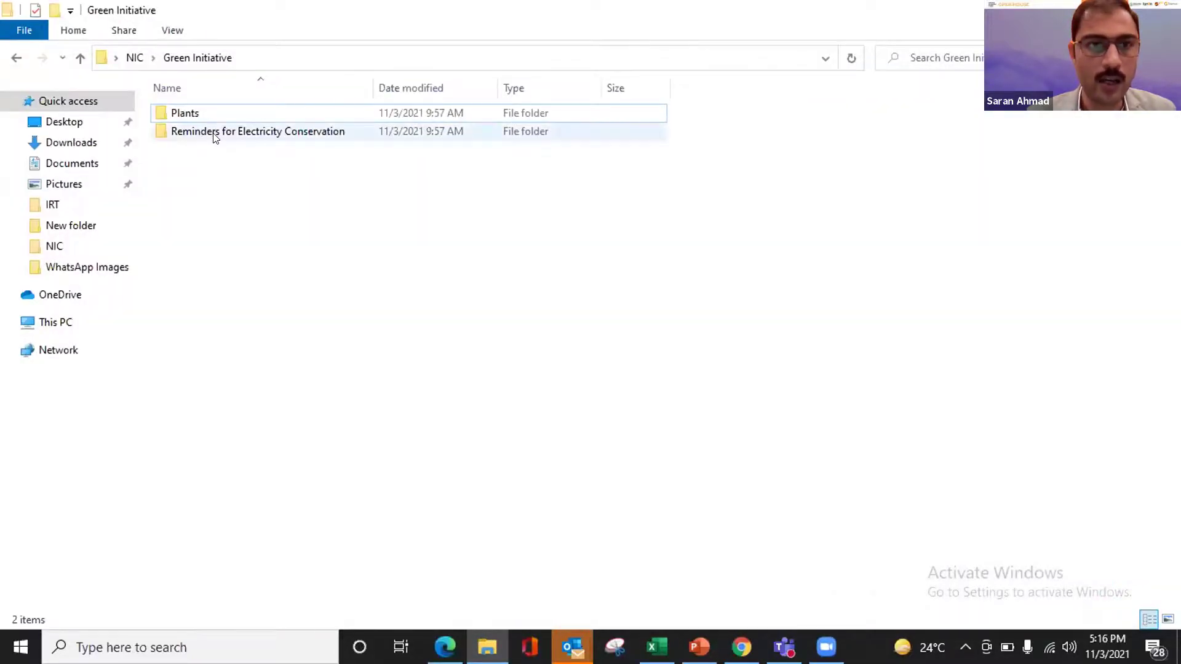
double_click(215, 136)
left_click(80, 58)
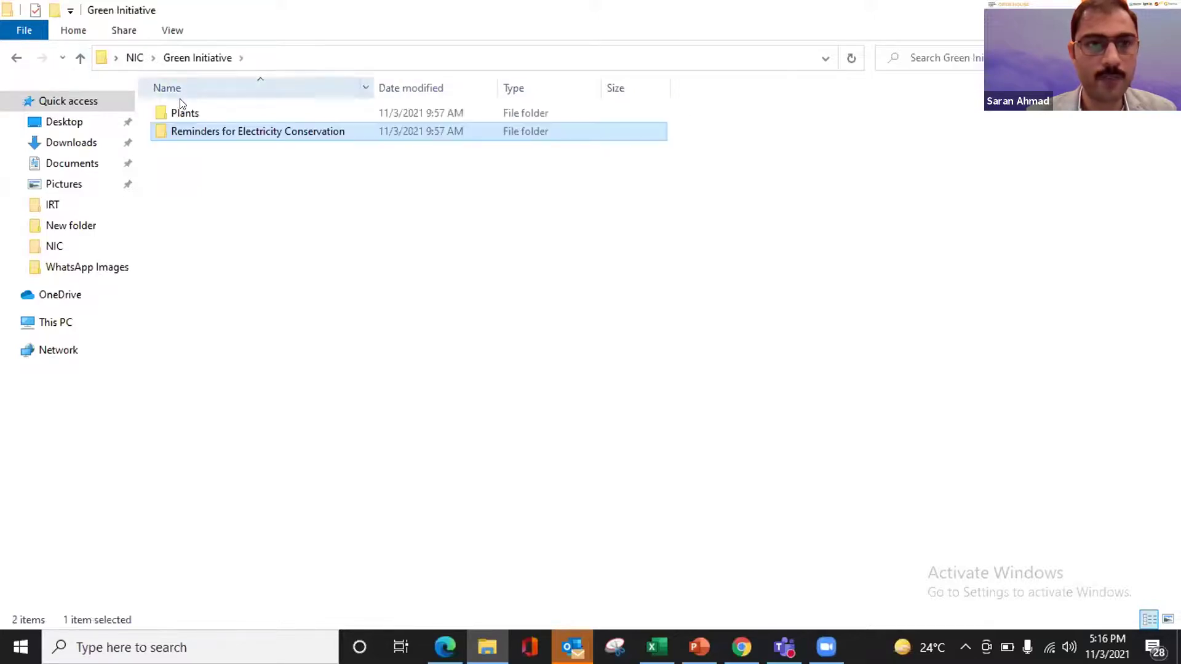
double_click(181, 107)
left_click_drag(225, 107, 626, 340)
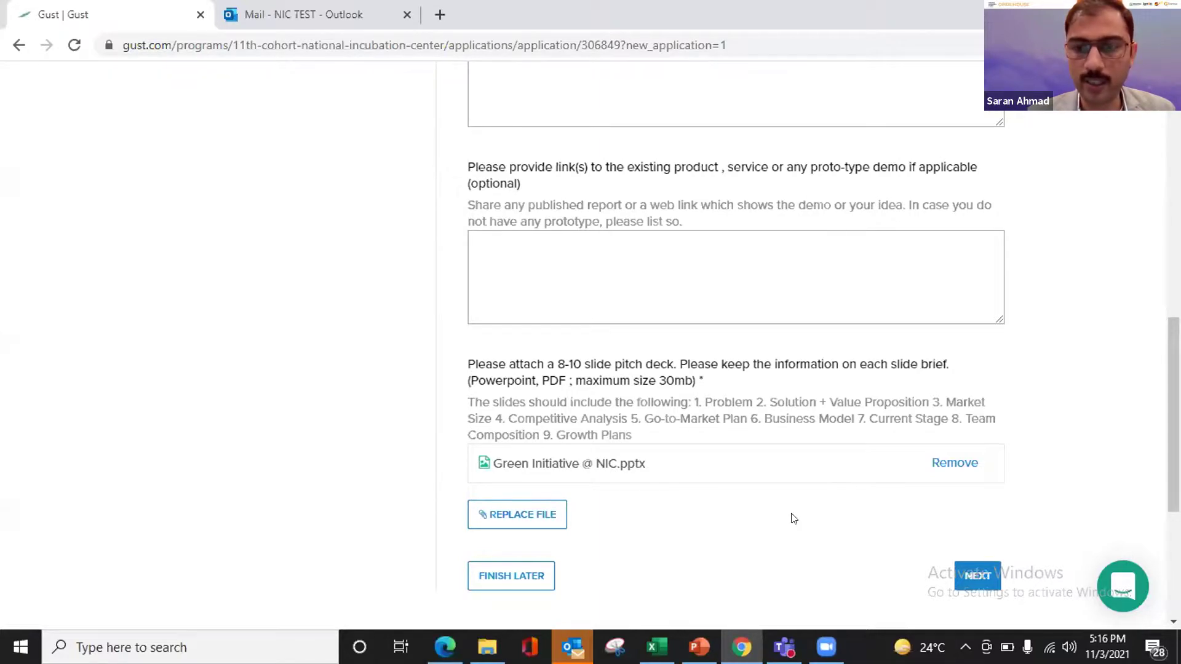
scroll(793, 519, "down", 1)
scroll(792, 518, "down", 2)
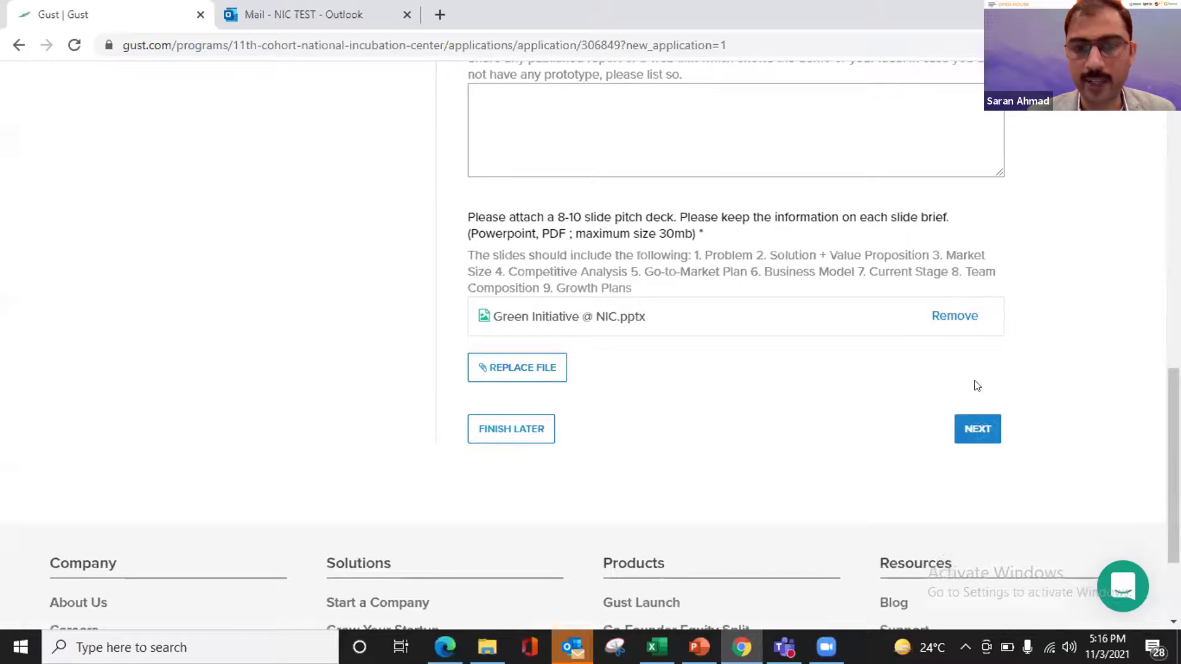
- Advance to the Founder/Team step and select its team size and experience fields
left_click(962, 434)
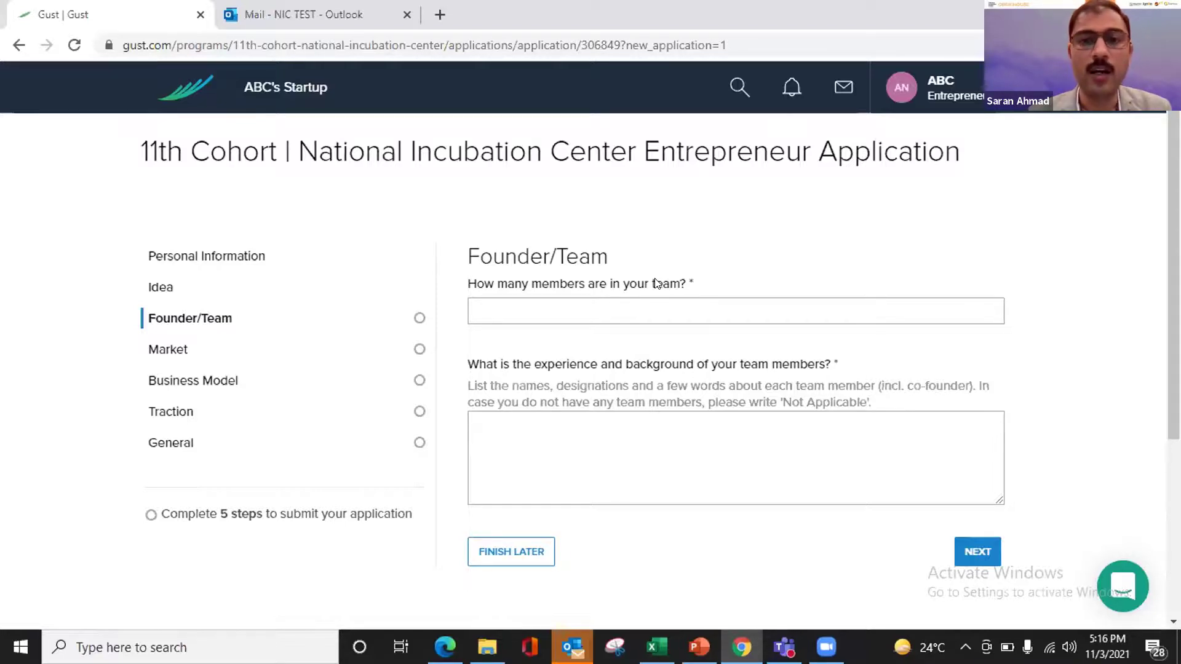
left_click(592, 310)
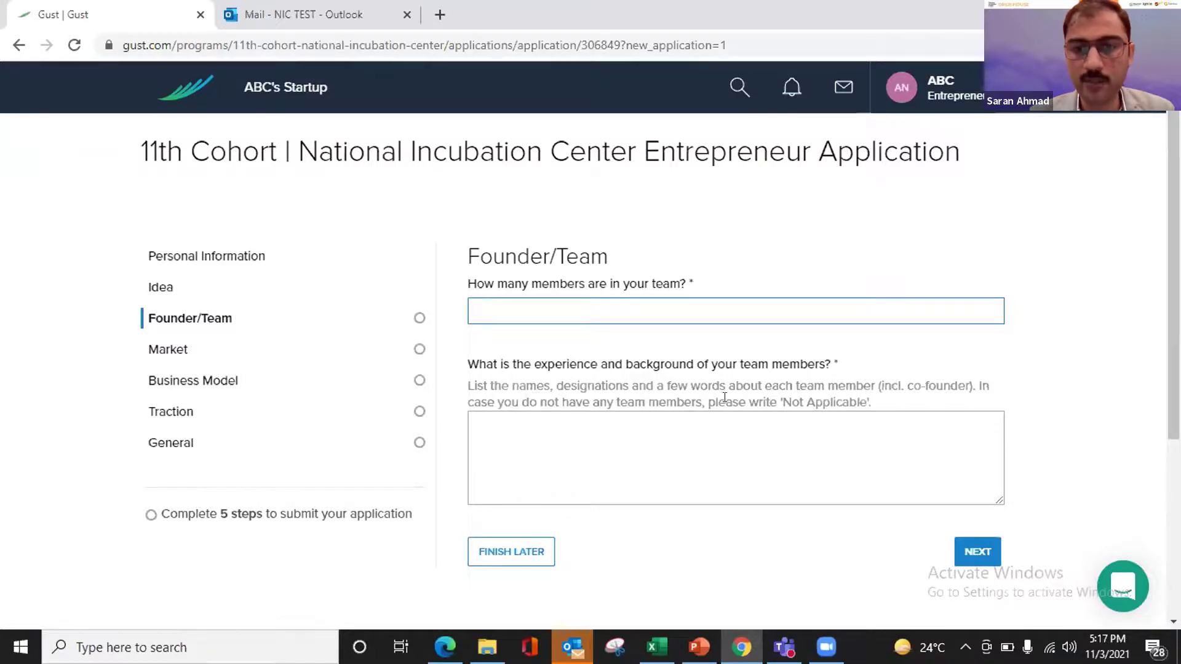
left_click(684, 454)
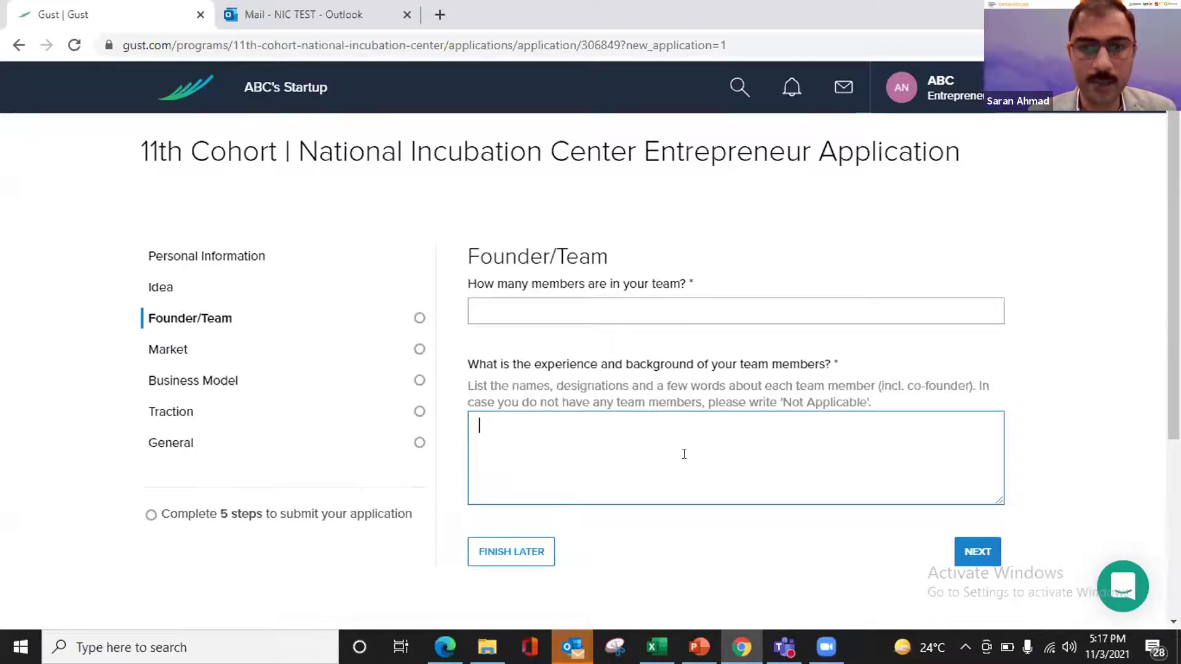
- Answer team size with 'abs' and start the experience answer with 'ABS - Designation'
left_click(671, 304)
type("abs")
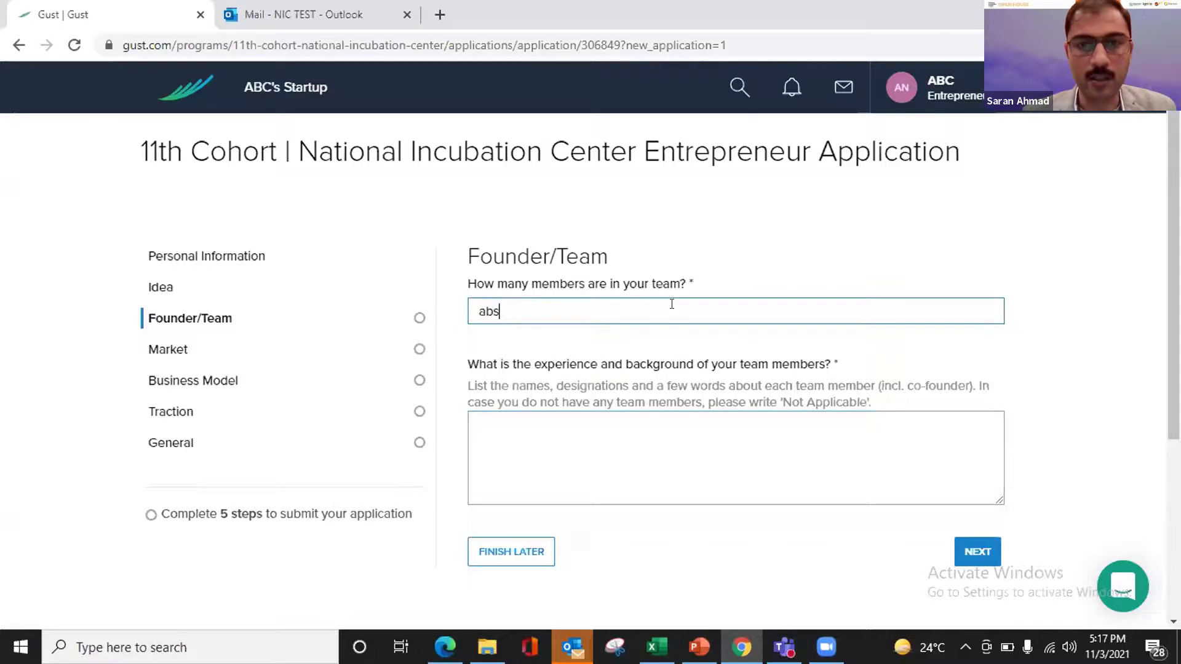
left_click(546, 429)
type("ABS")
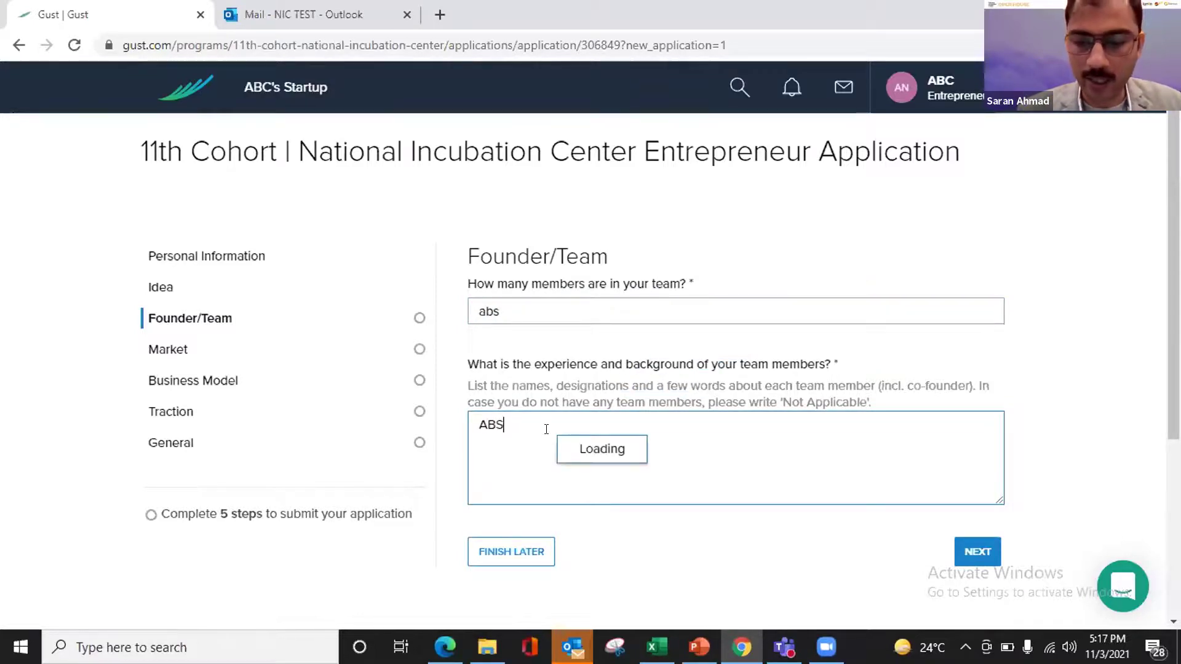
type(" - Designation")
- Add a '(LinkedIn)' line and a second entry '2. jdhf' to the experience answer, then advance to Market
key("Return")
type("hdgjhsdgf1.")
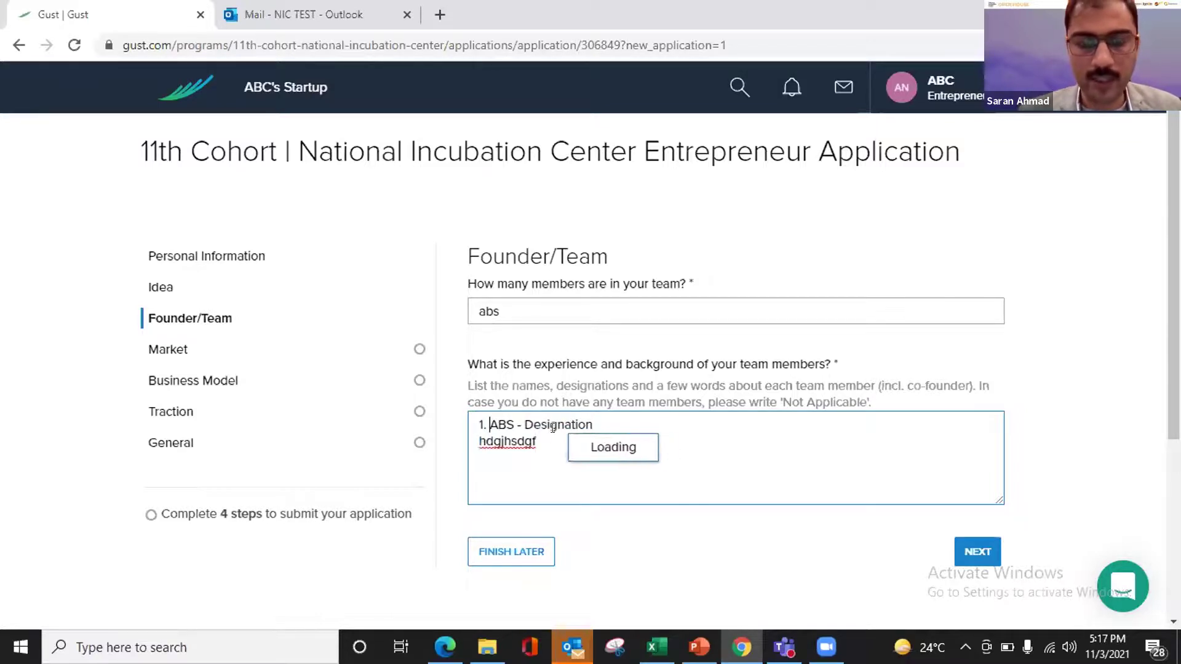
left_click(539, 440)
type("(Linke")
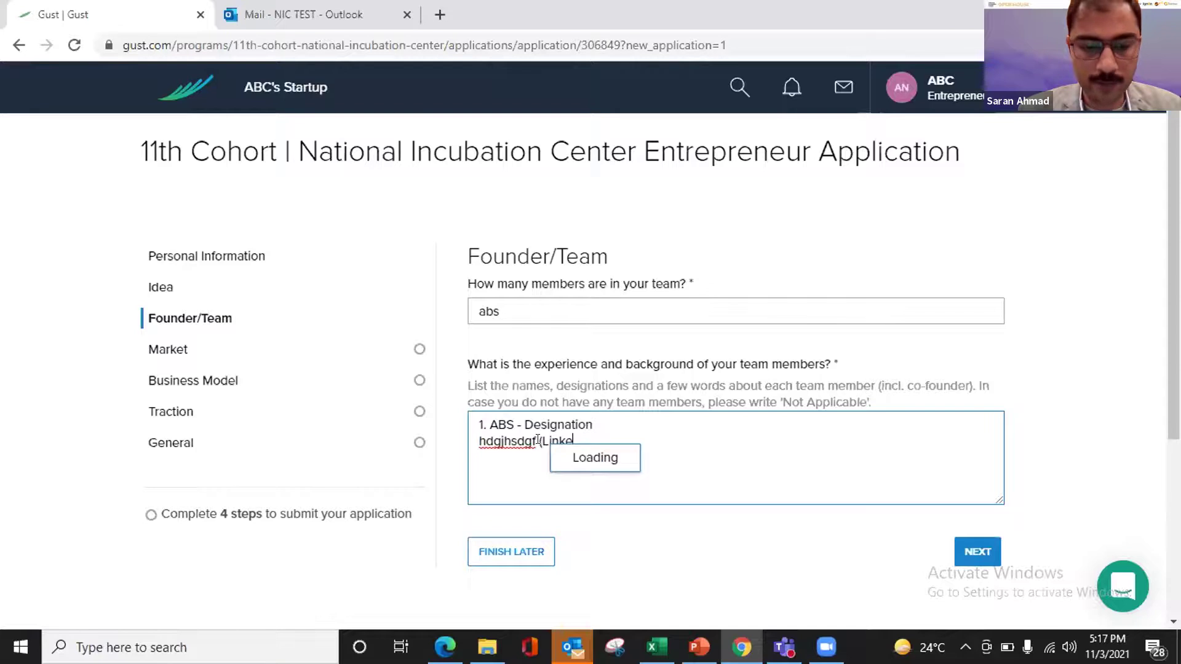
type("dIn")
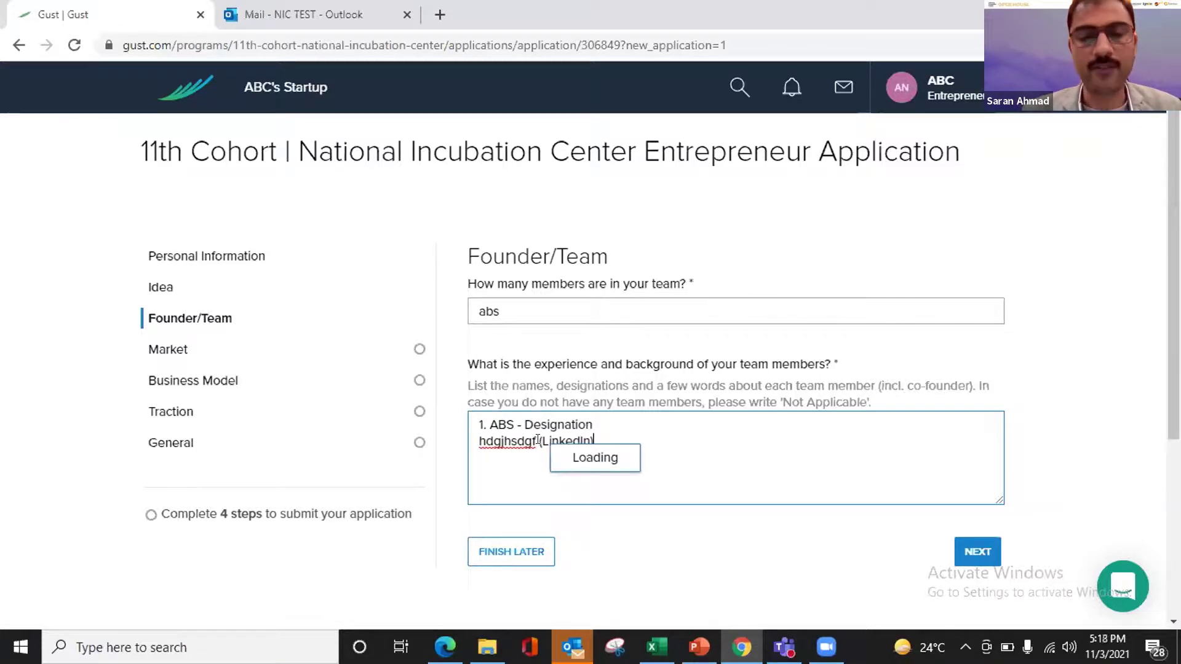
type(")")
key("Return")
key("Return")
type("2. jdhf")
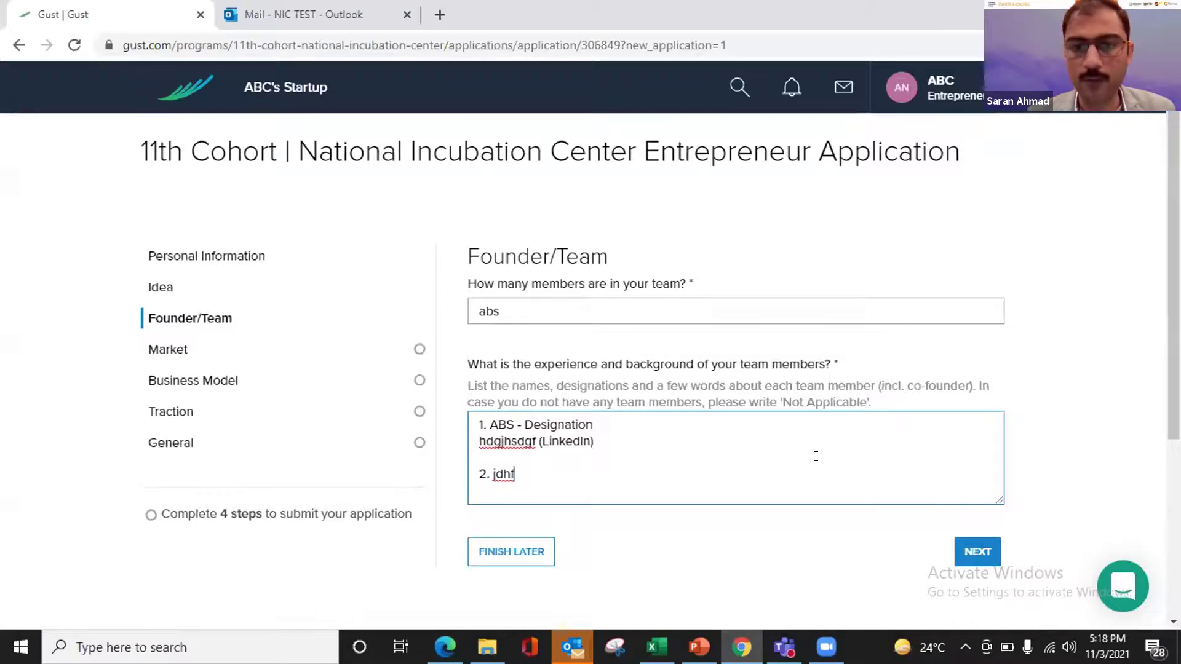
left_click(978, 549)
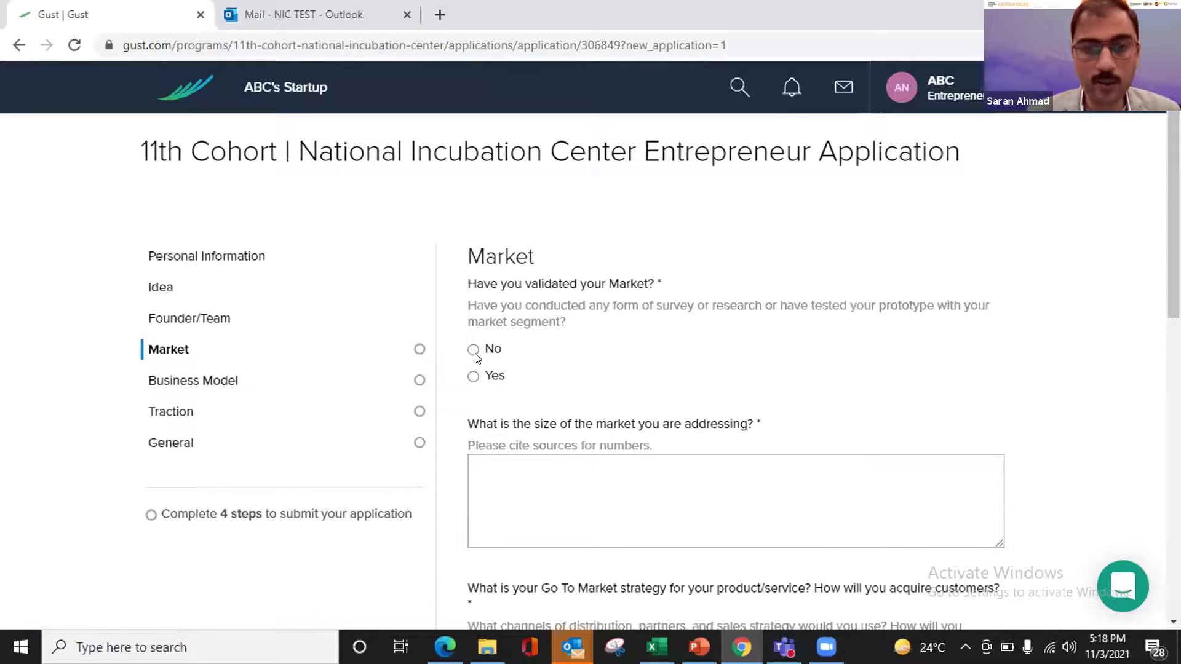
- Answer Yes to market validation and enter 'jhsdfjkhdskjfh' as the market size
left_click(473, 377)
left_click(565, 493)
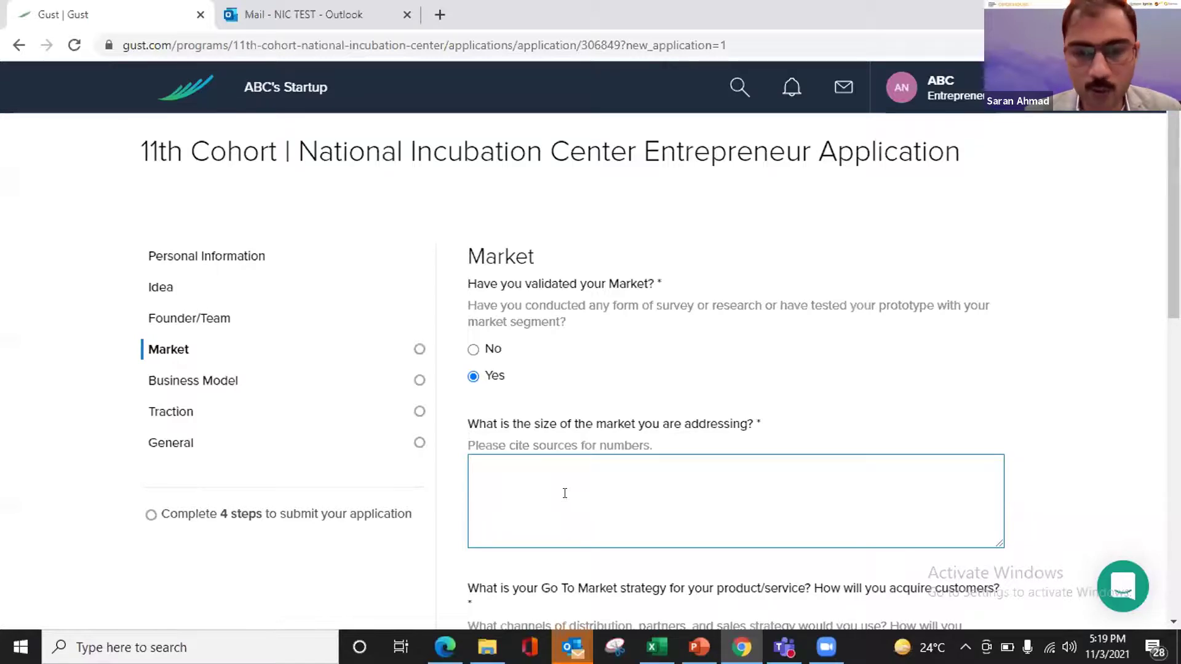
type("jhsdfjkhdskjfh")
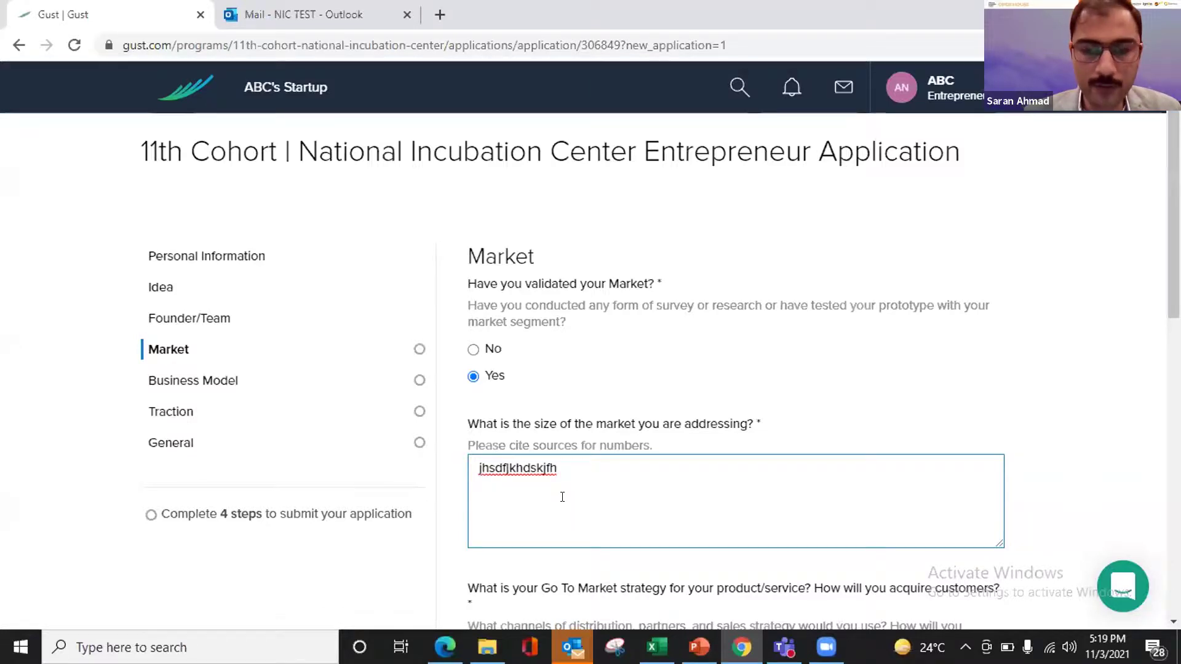
scroll(564, 496, "down", 4)
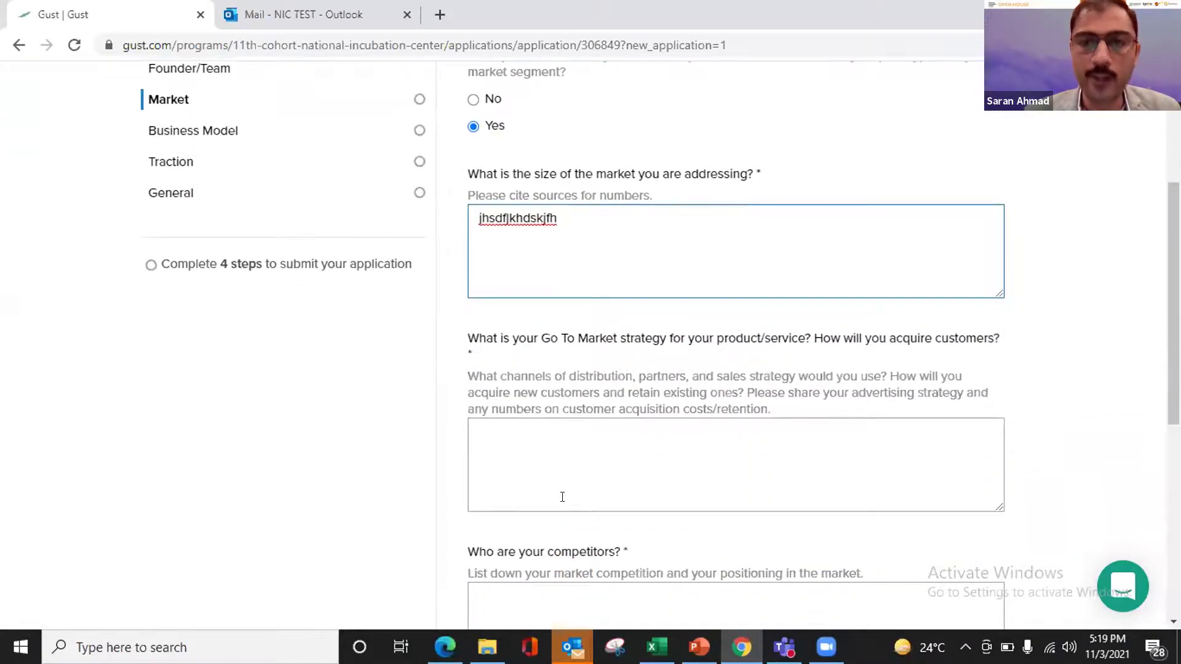
- Fill the Go To Market strategy answer with 'jhdsfkjdhf'
left_click(562, 449)
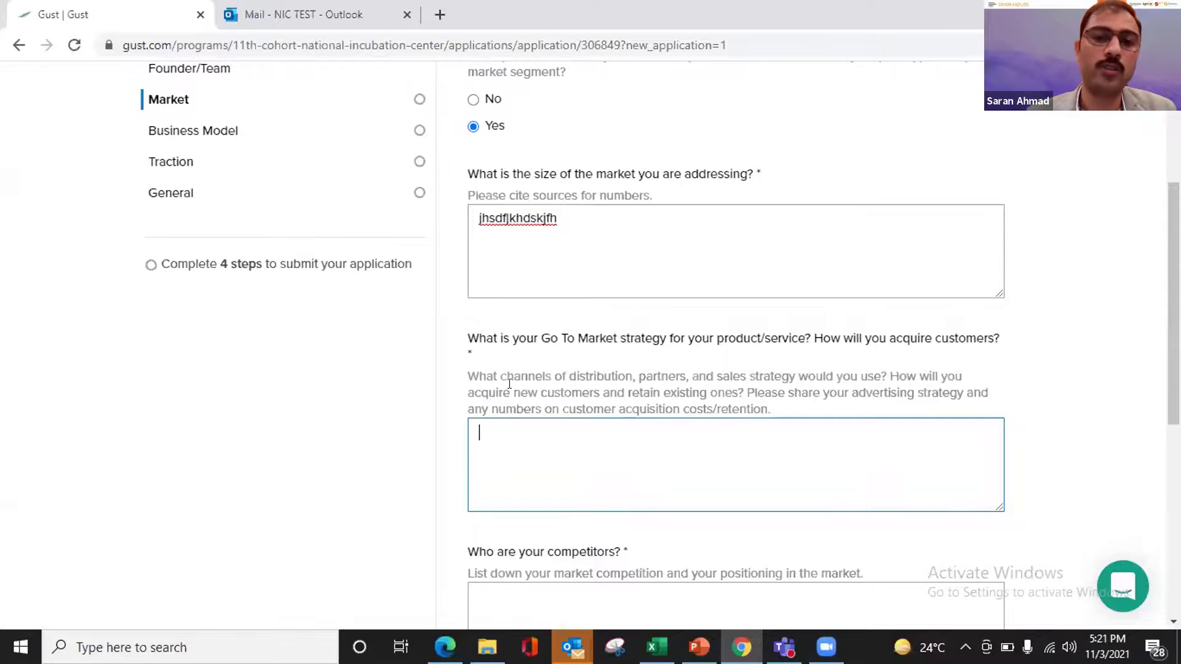
scroll(607, 381, "down", 3)
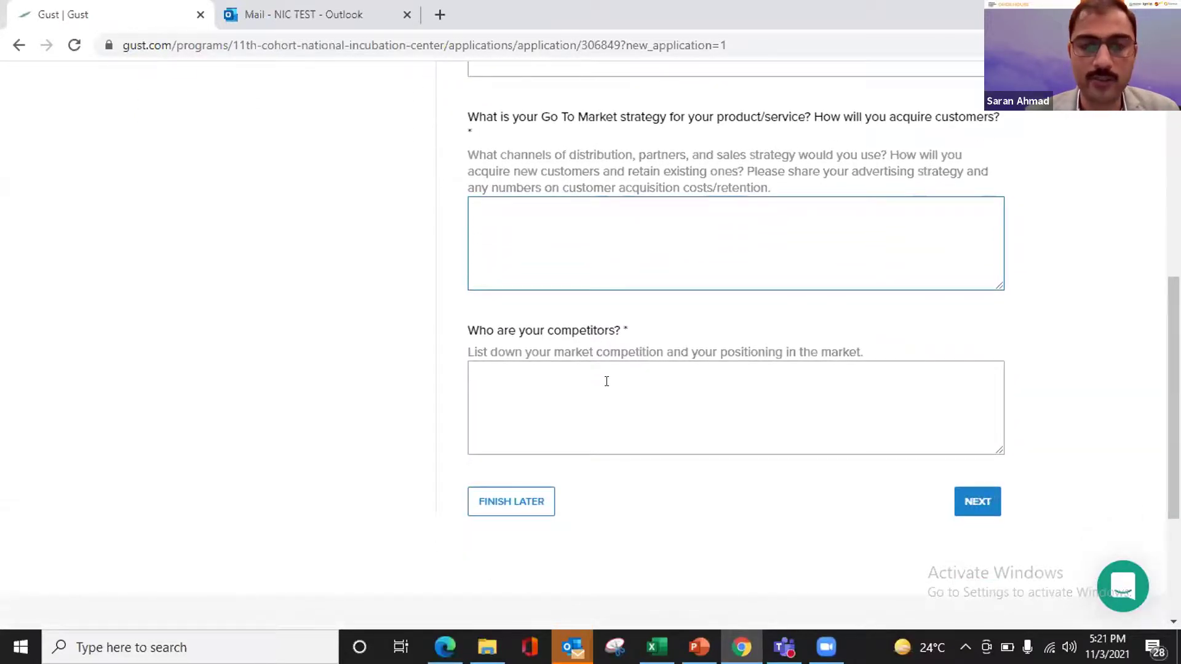
type("jhdsfkjdhf")
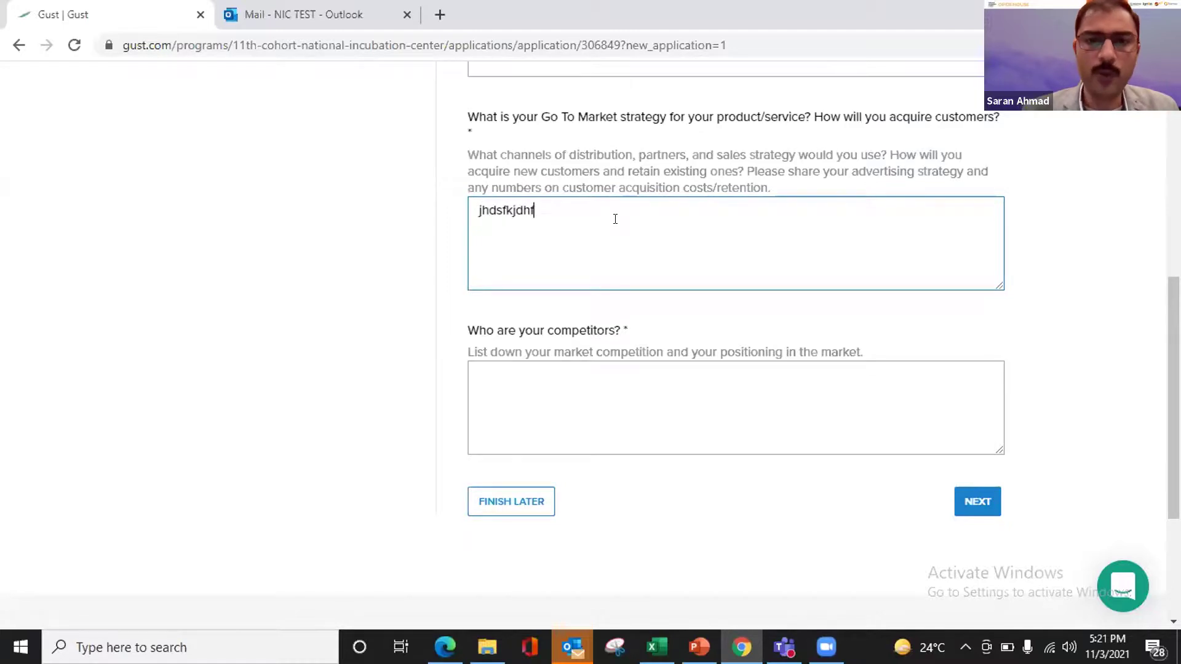
left_click(522, 395)
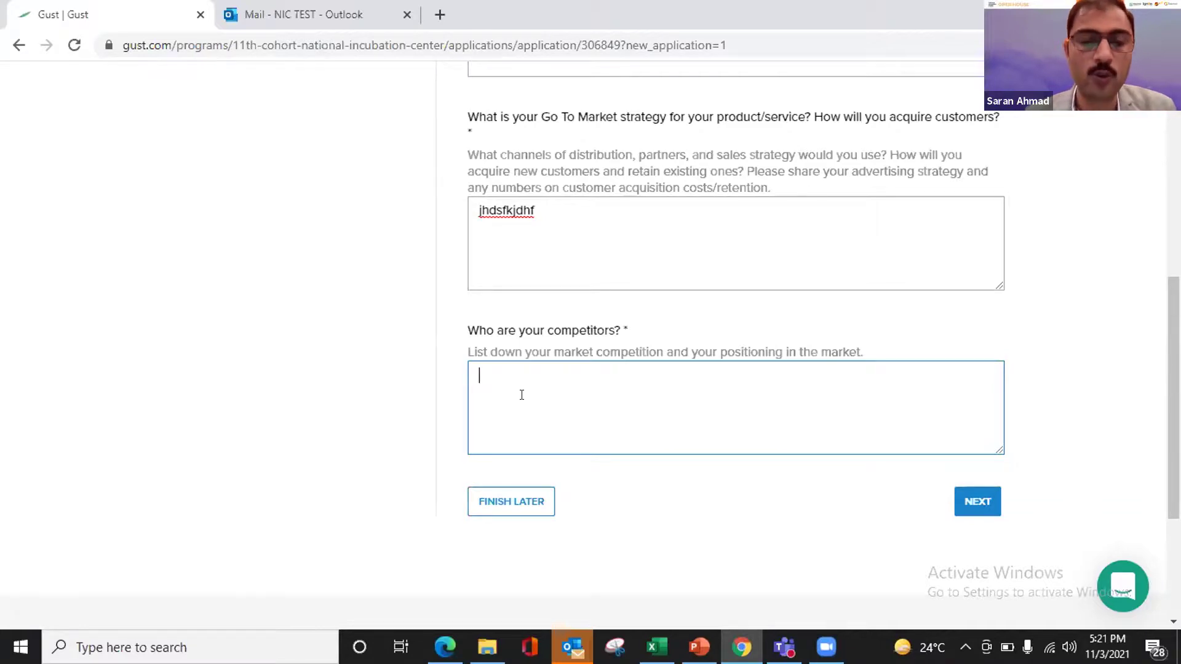
- Enter '- Other food delivery services (A, B, C)' as competitors and advance to Business Model
type("-")
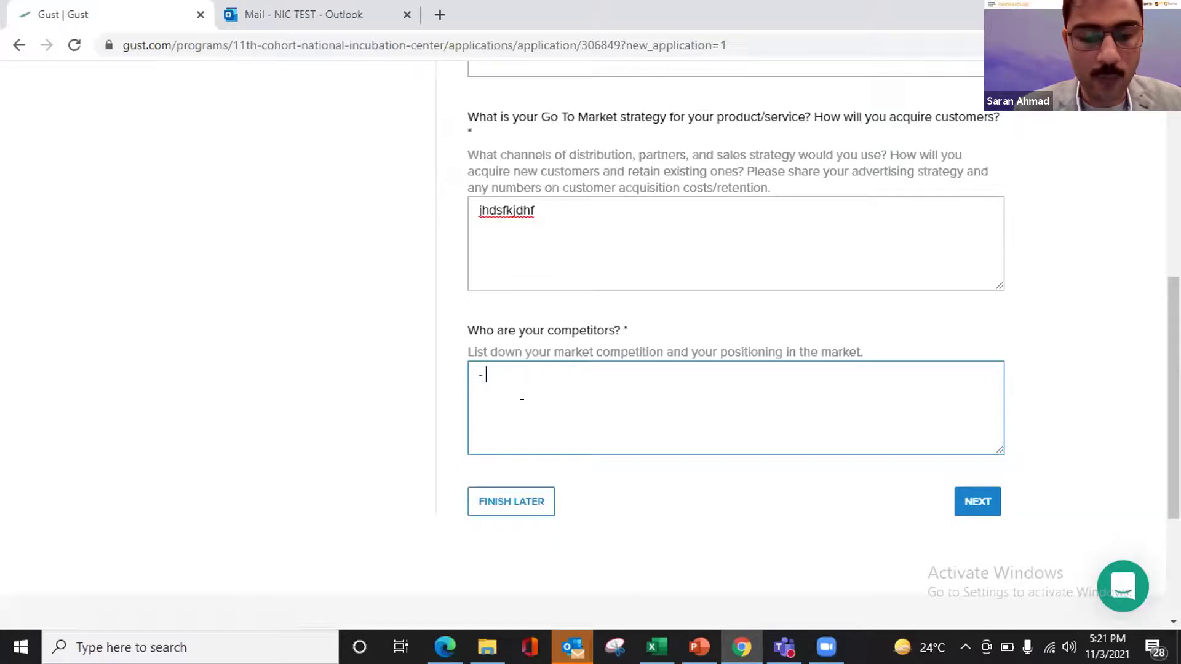
type(" Other")
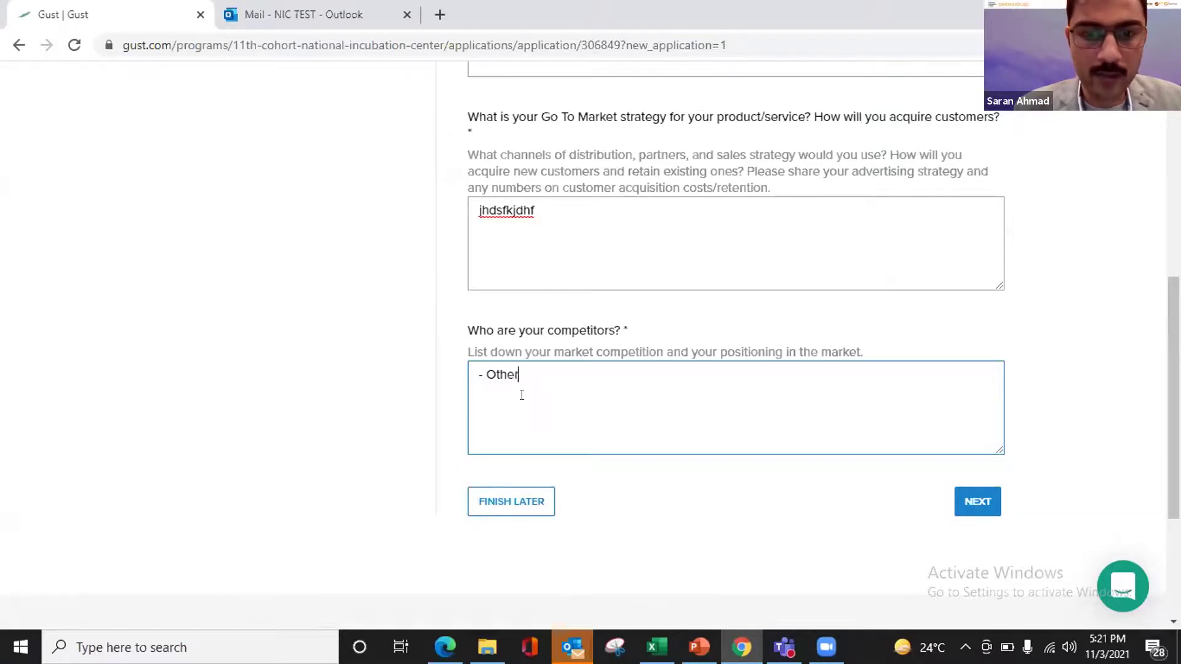
type(" food delivery")
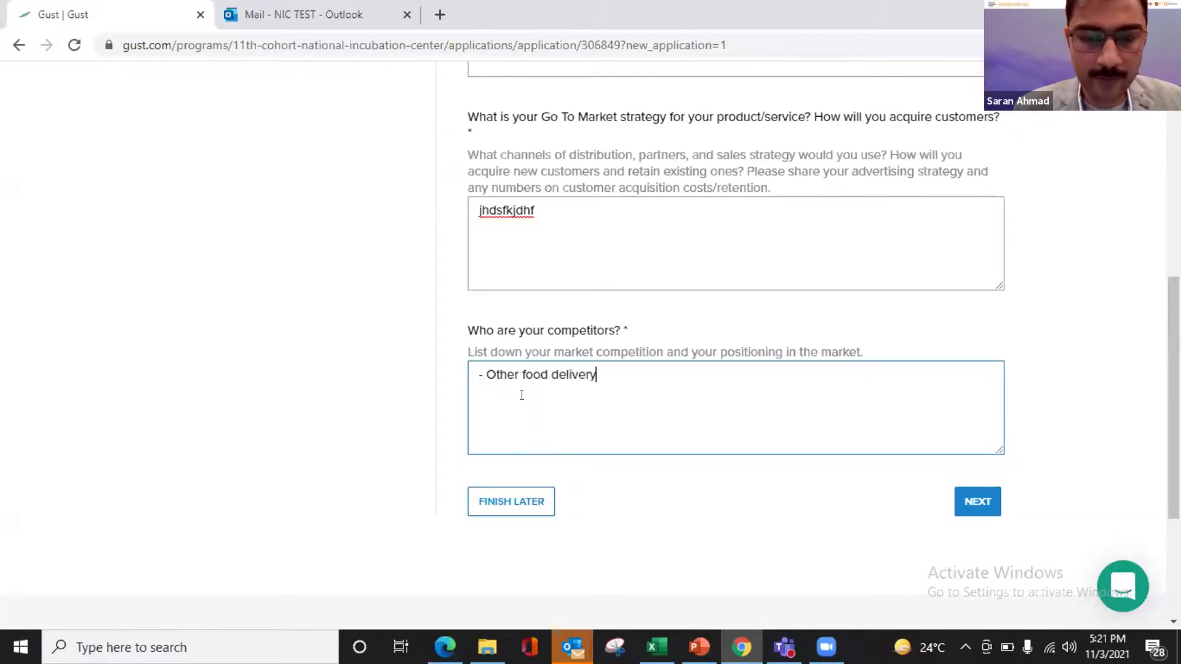
type(" dervices (")
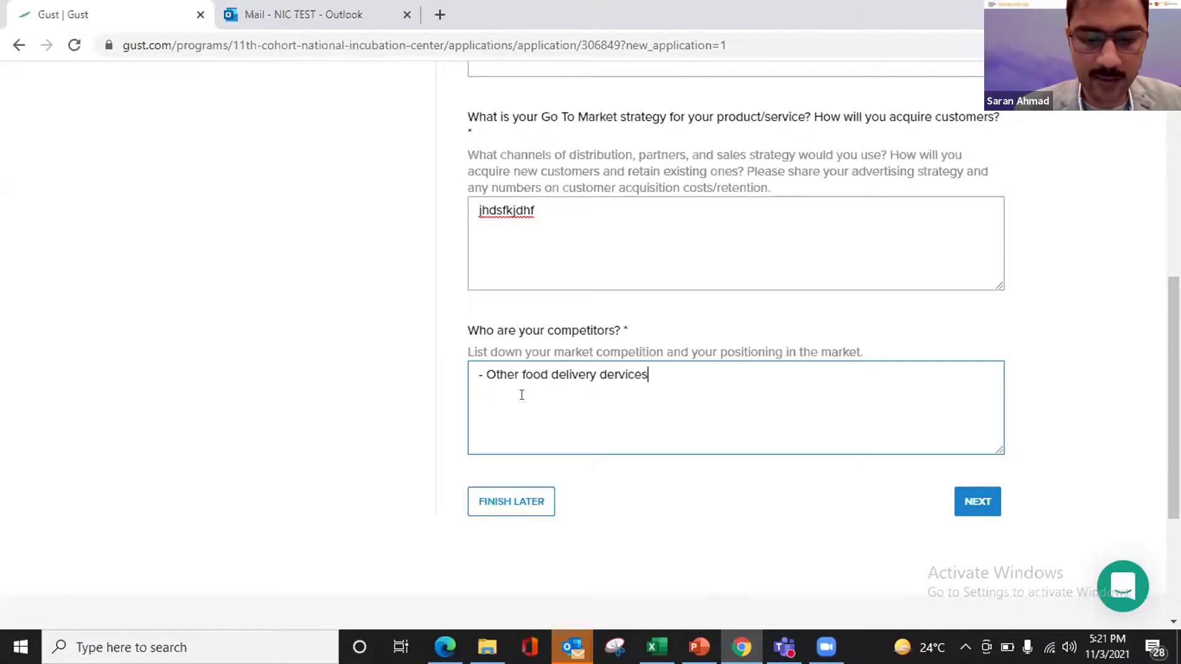
key("BackSpace")
key("BackSpace")
key("BackSpace")
key("BackSpace")
key("BackSpace")
type("ce")
key("BackSpace")
key("BackSpace")
key("BackSpace")
key("BackSpace")
key("BackSpace")
key("BackSpace")
type("services (")
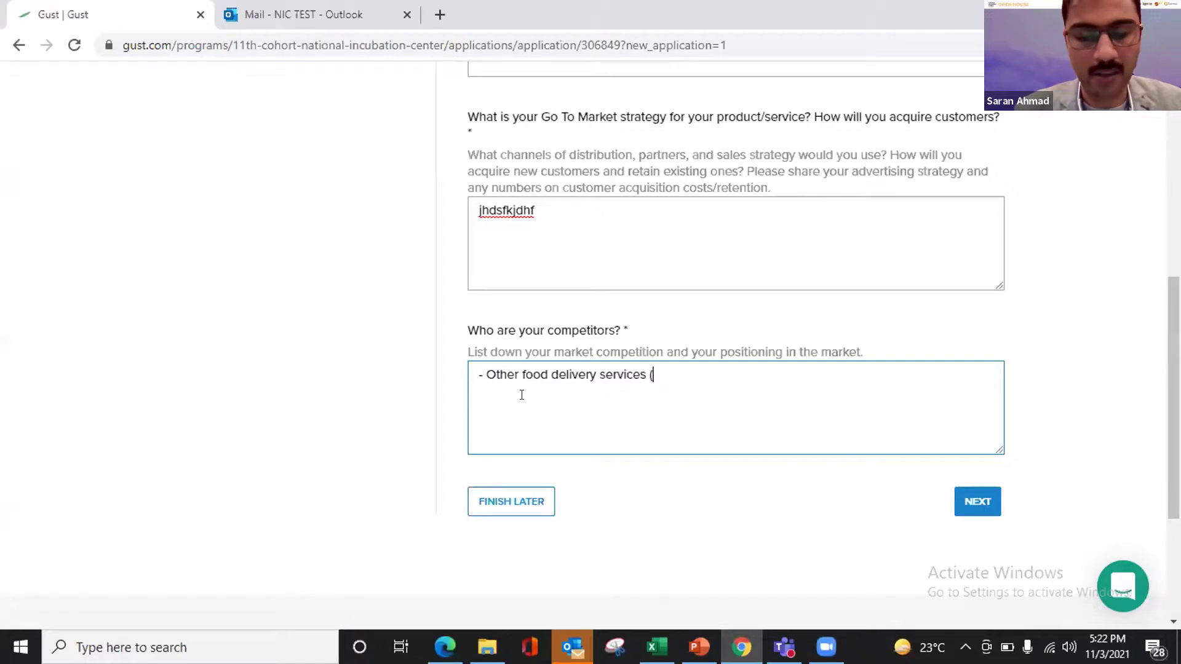
type("A")
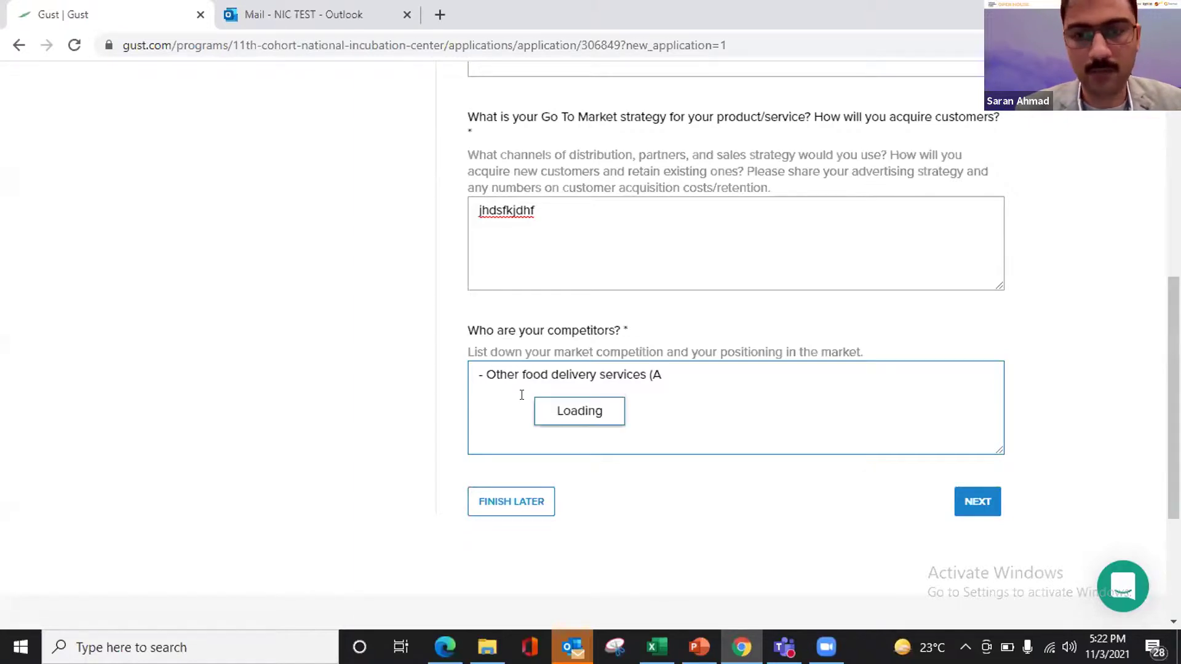
type(", B, C)")
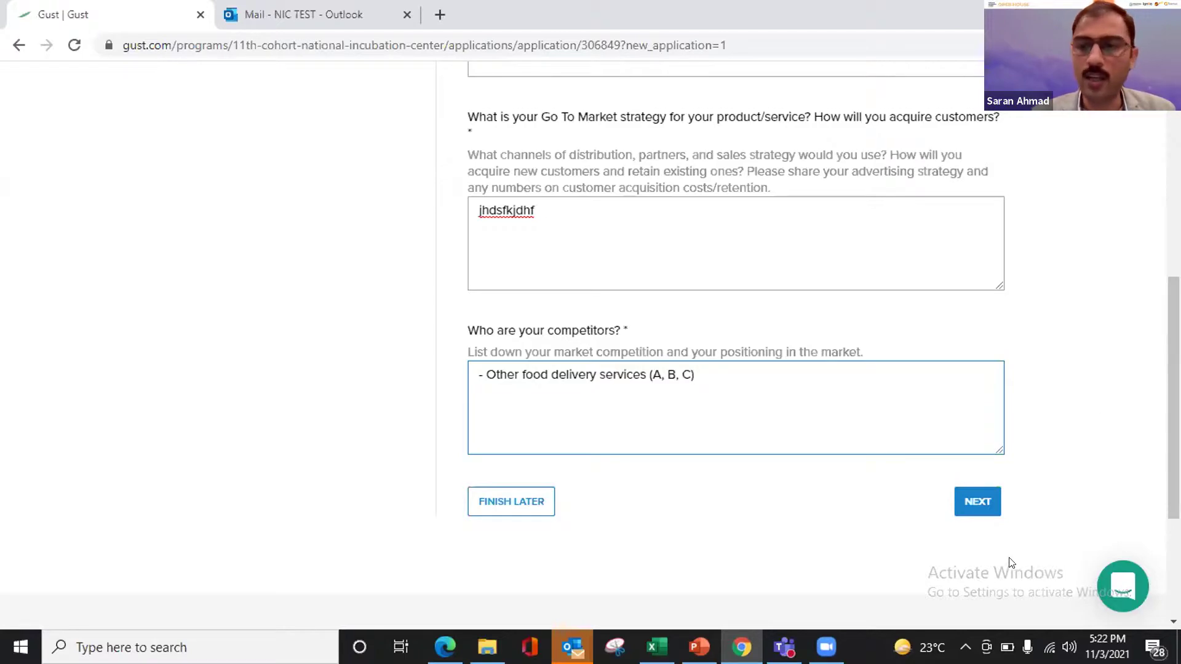
left_click(966, 499)
scroll(770, 275, "up", 8)
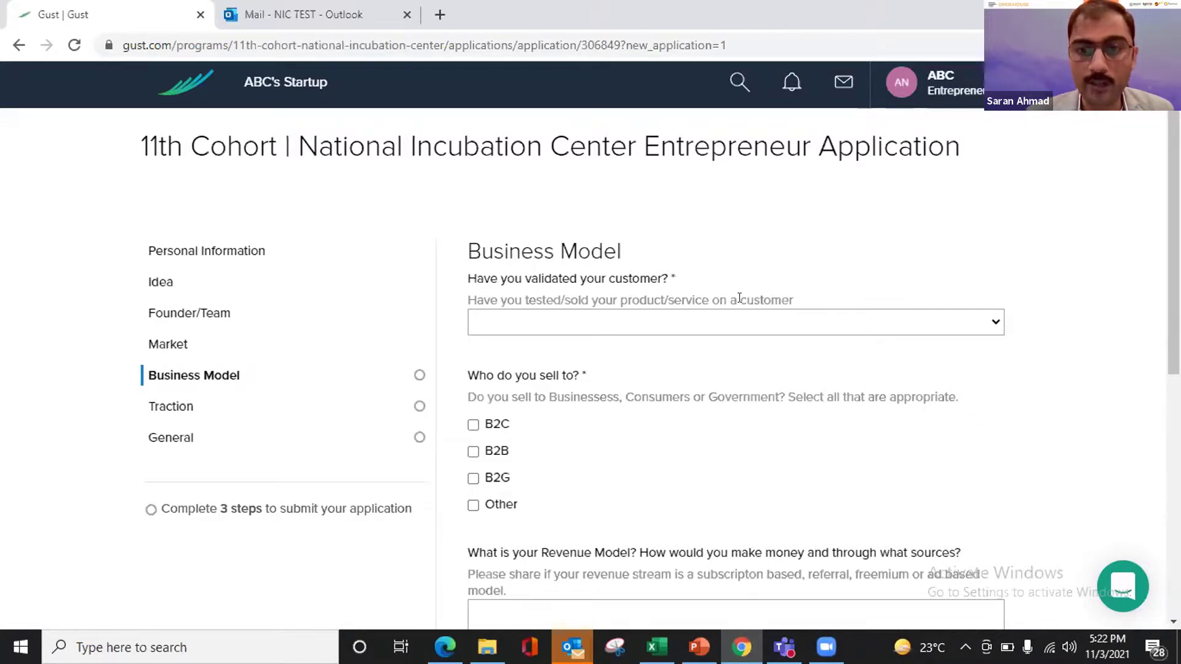
- Set customer validation to Yes and tick Other under Who do you sell to
left_click(727, 323)
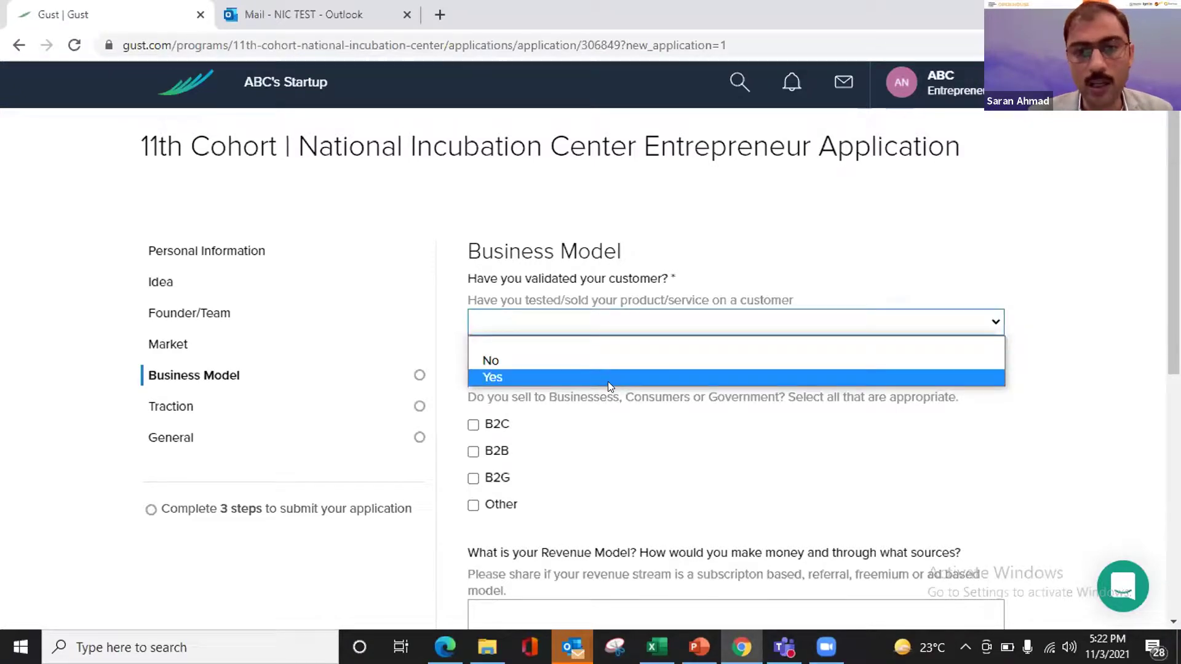
left_click(610, 376)
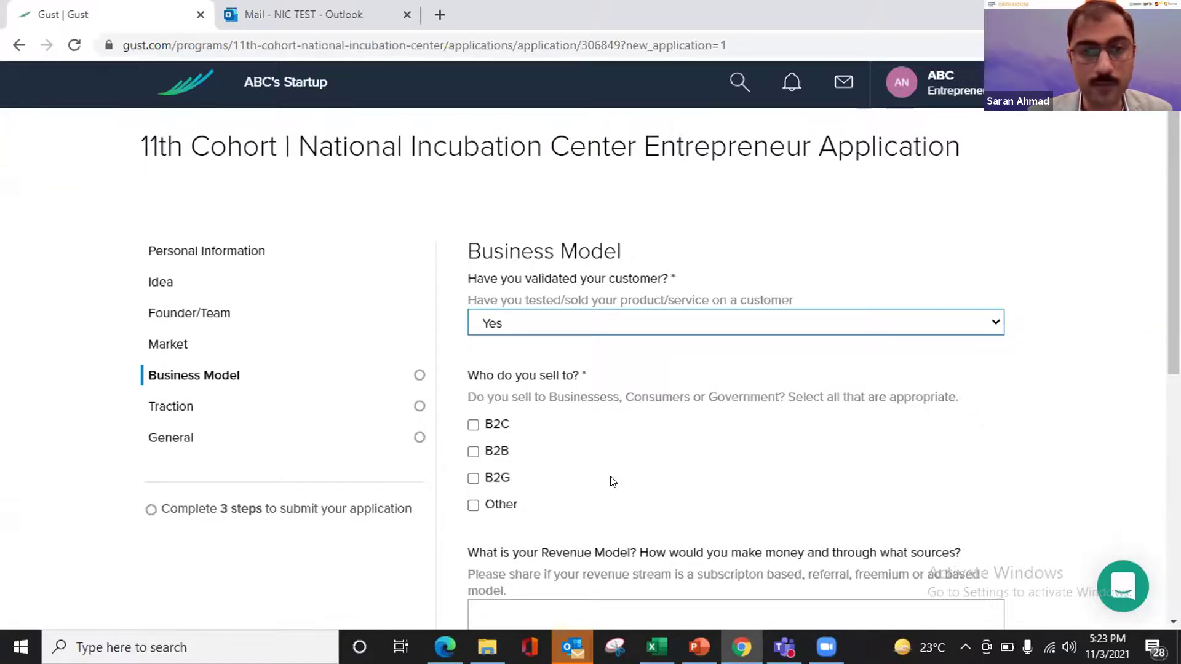
scroll(612, 482, "down", 1)
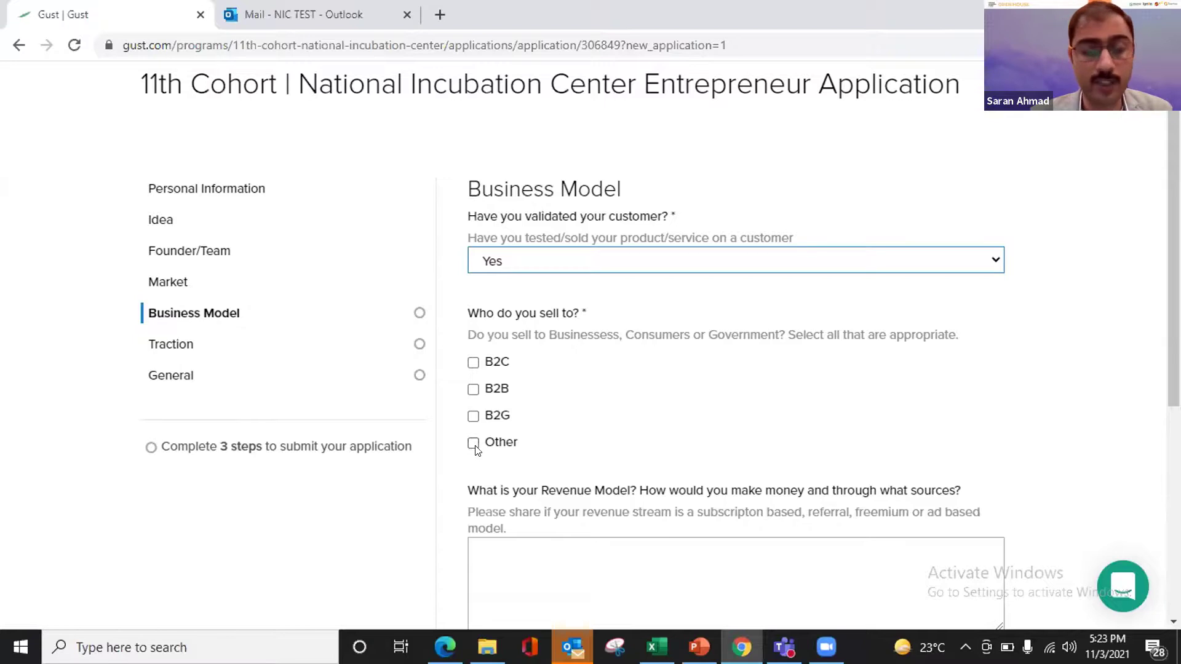
left_click(473, 443)
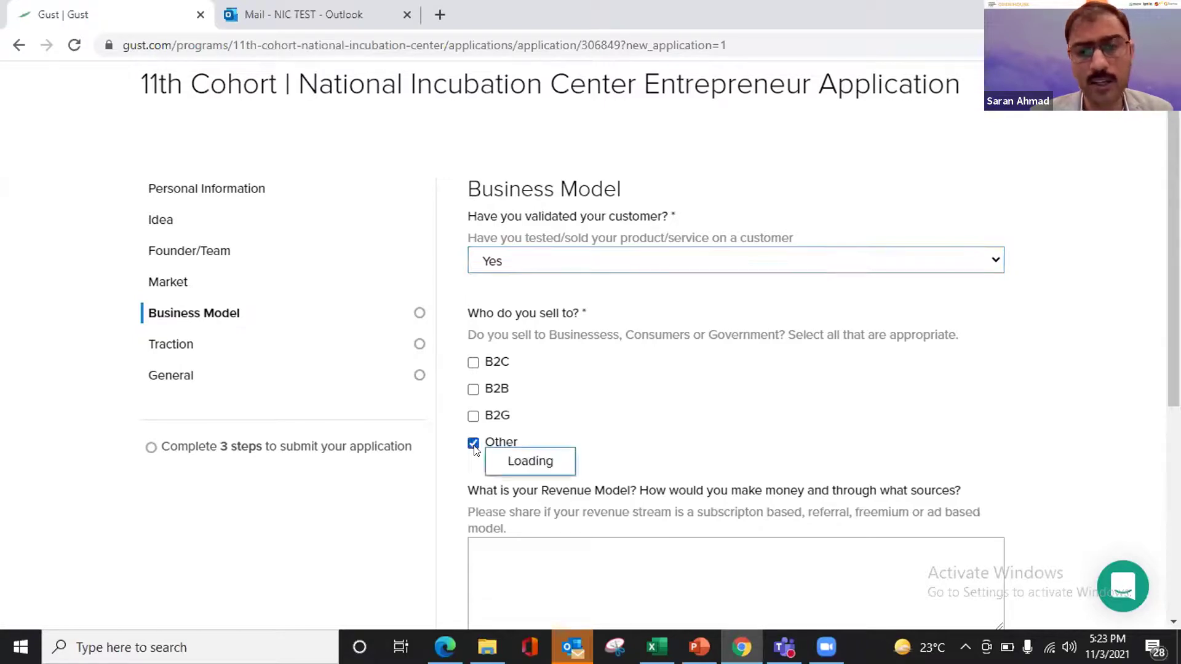
scroll(670, 424, "down", 1)
scroll(670, 424, "down", 2)
- Write the two-line revenue model answer ('- hdjshd', '-jshdfkjsdhf') and continue to Traction
left_click(671, 422)
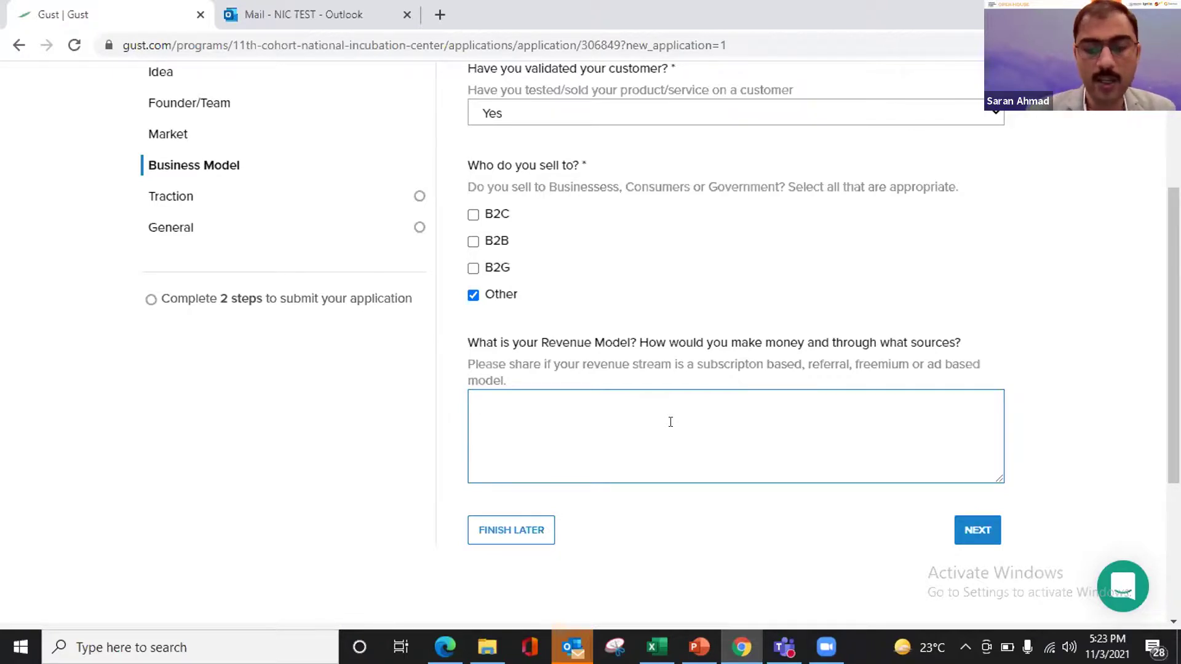
scroll(670, 422, "down", 4)
type("- hdjshd")
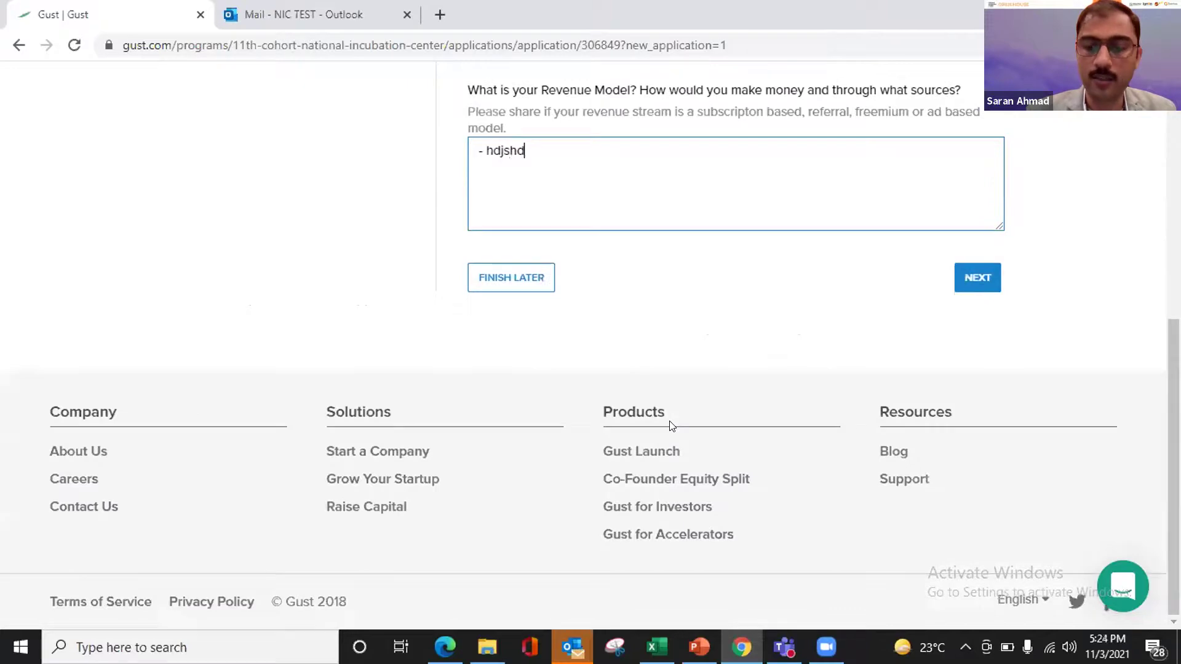
key("Return")
type("-jshdfkjsdhf")
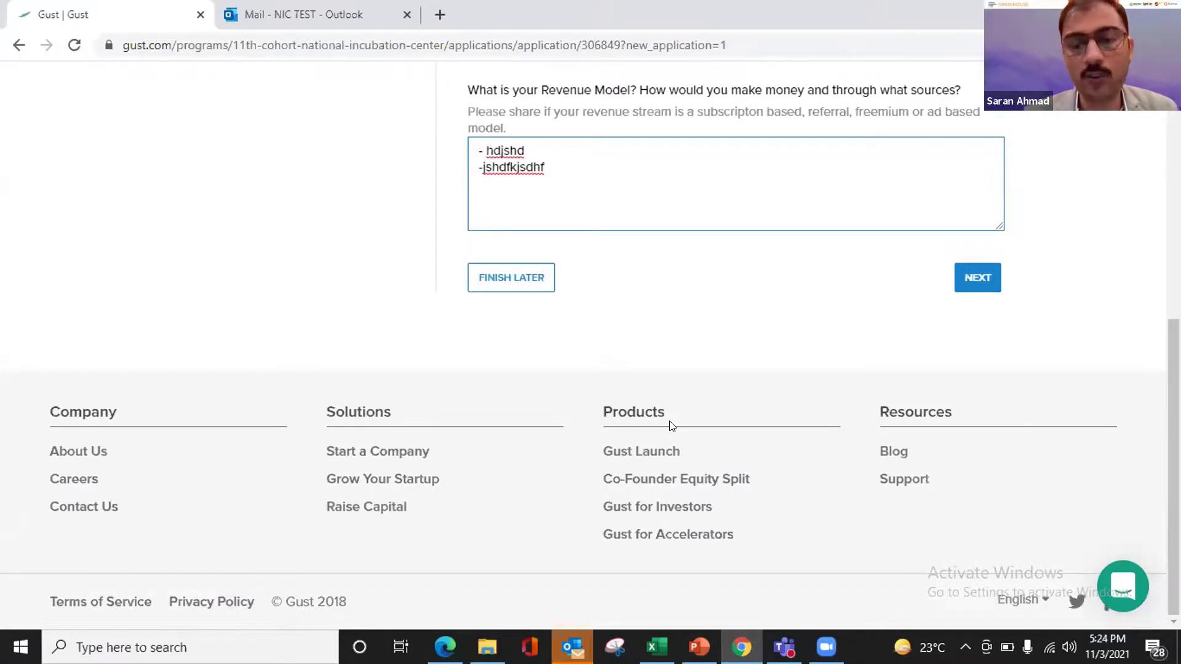
scroll(752, 274, "up", 7)
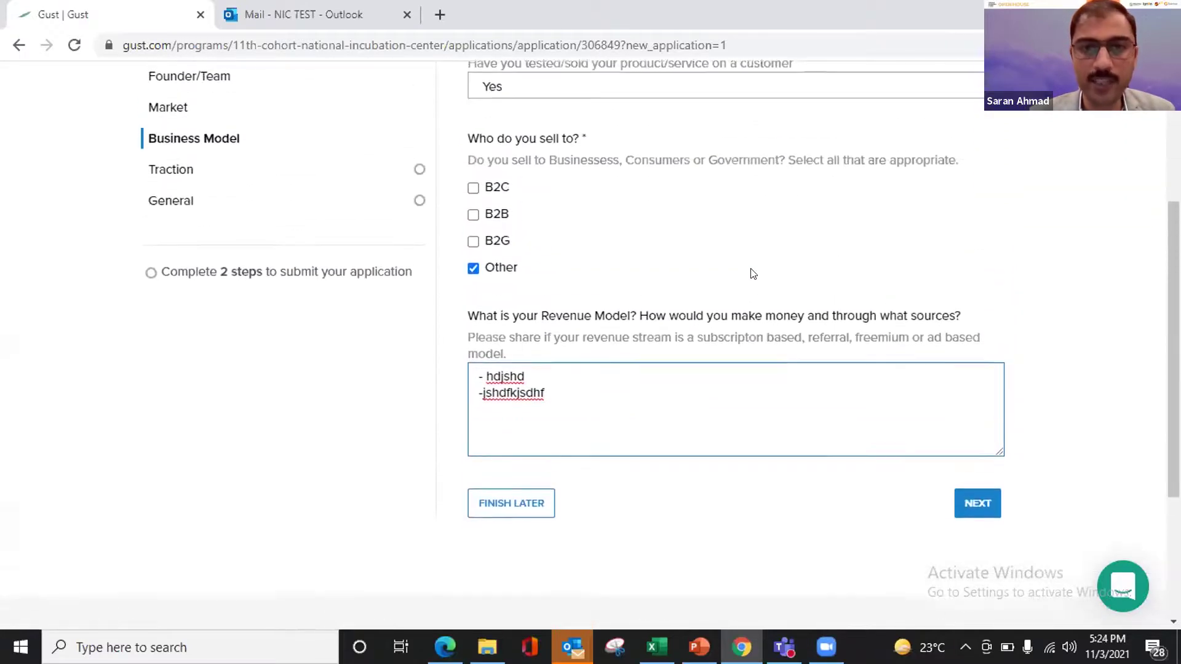
scroll(751, 273, "down", 5)
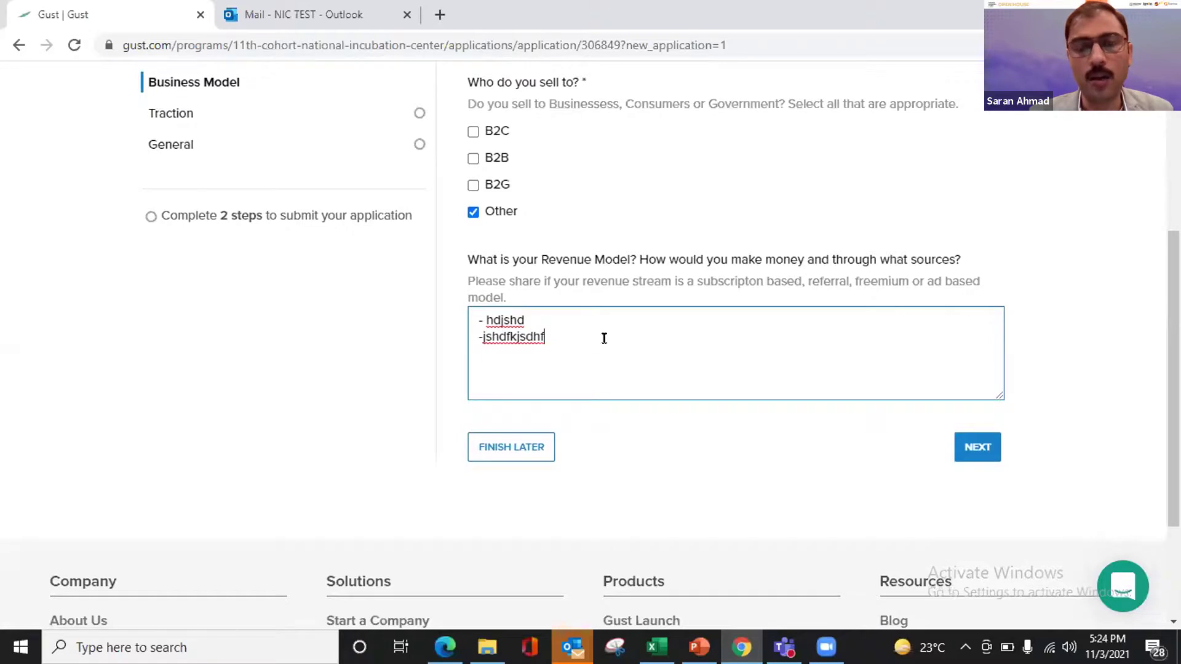
key("ctrl+Left")
left_click(976, 446)
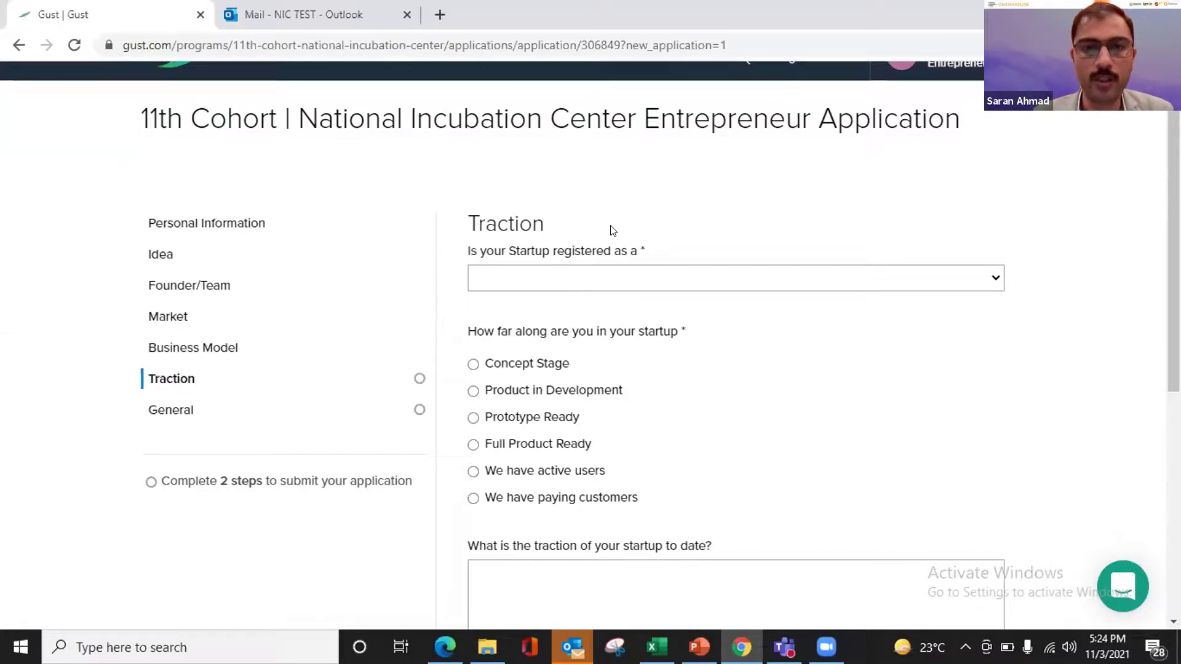
- Set registration type to Not Registered and startup stage to Full Product Ready
left_click(534, 286)
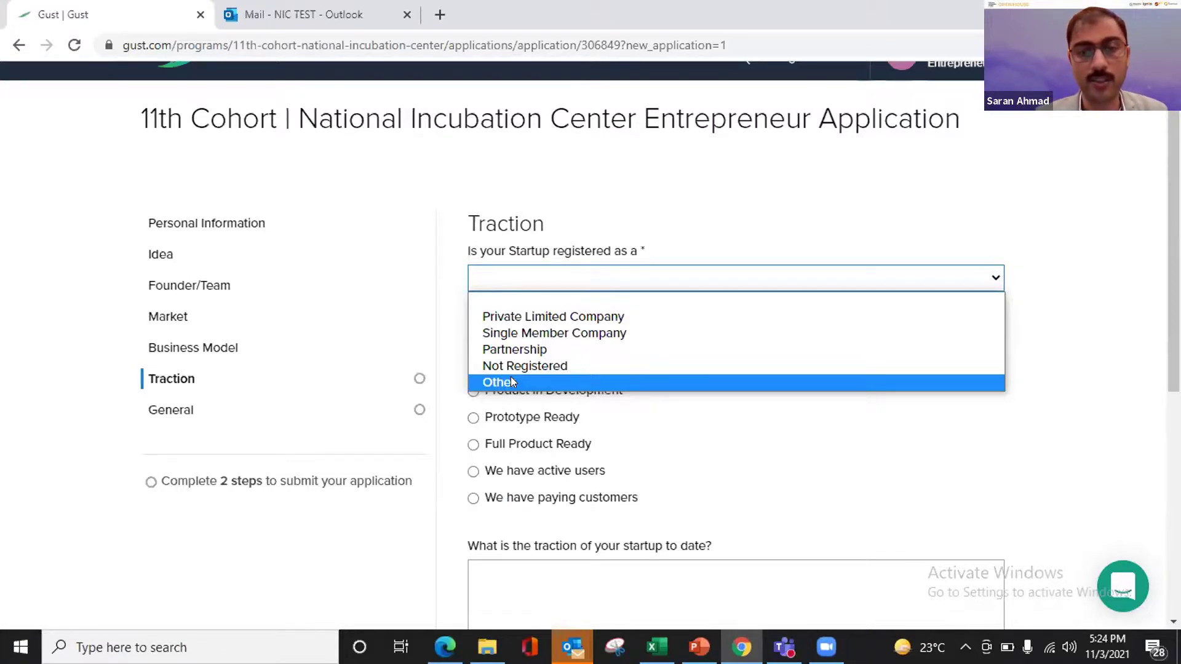
left_click(510, 382)
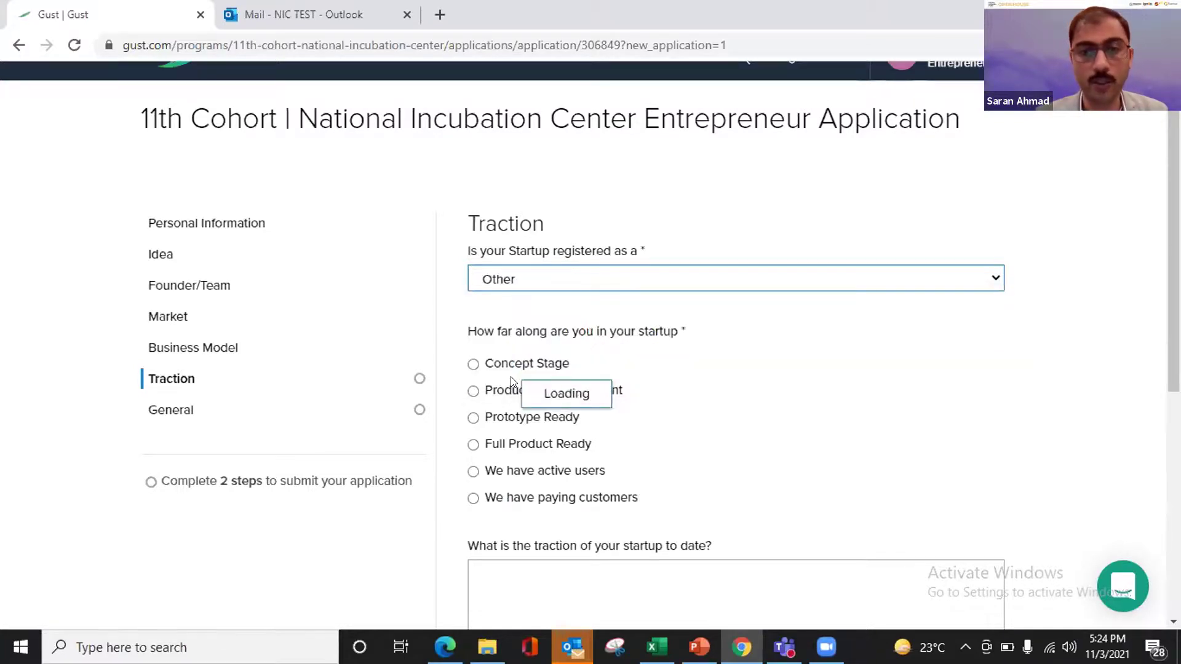
left_click(565, 286)
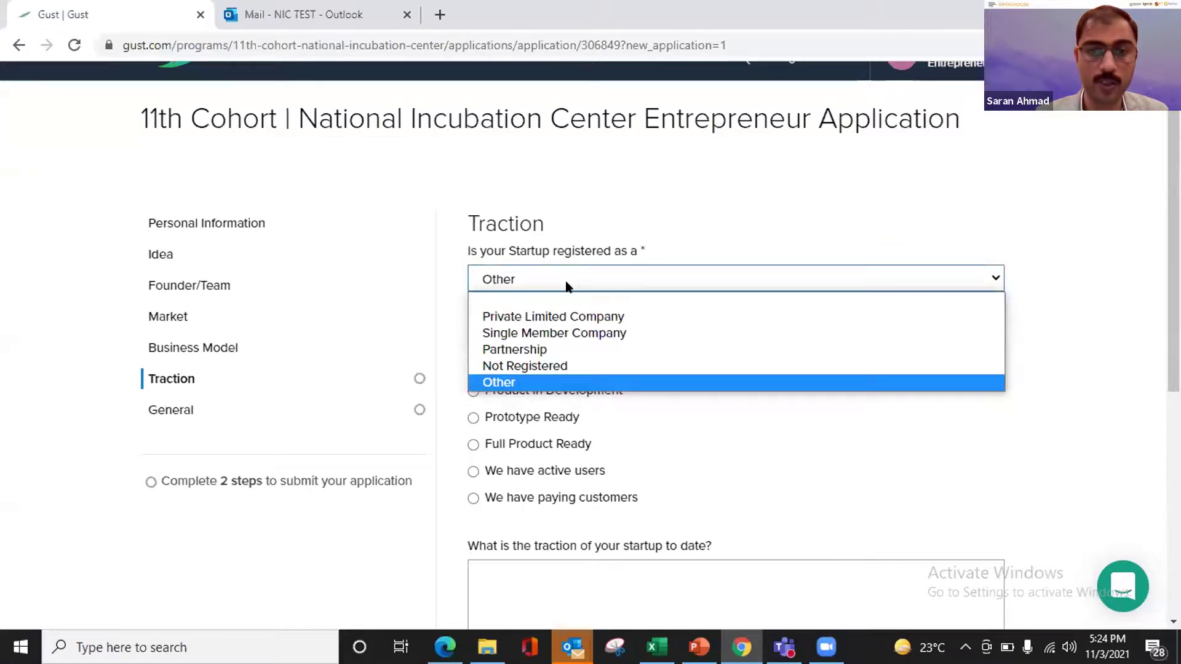
left_click(534, 366)
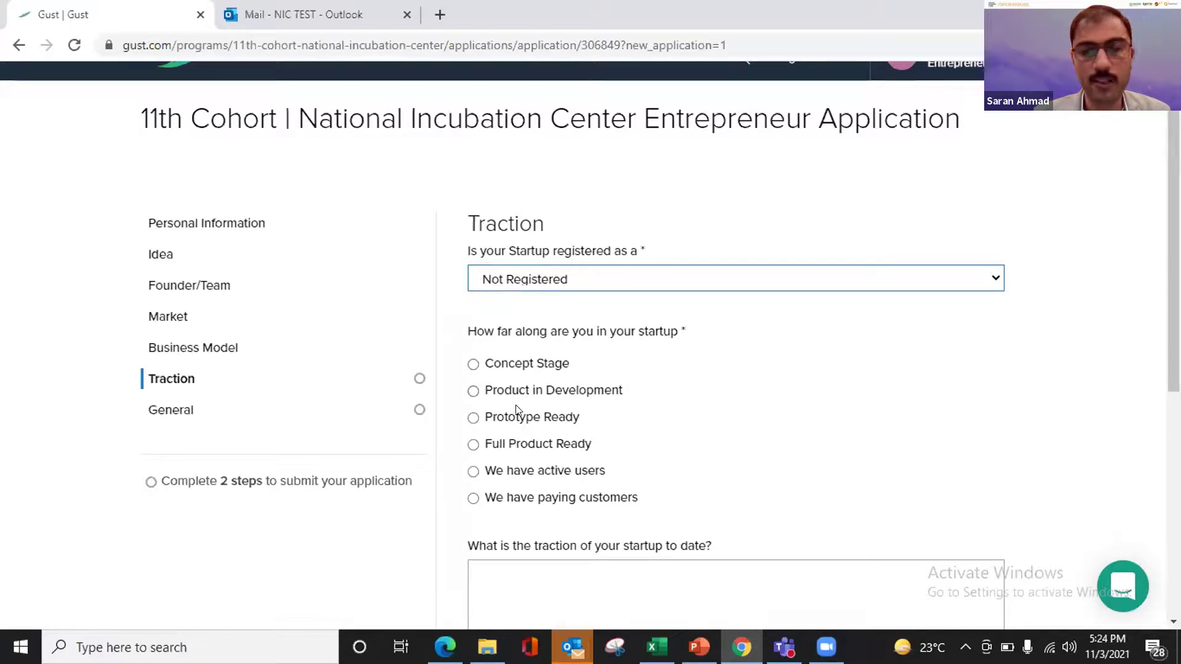
left_click(473, 445)
- Enter 'jshfkjdshf' as traction to date and advance to the General section
scroll(829, 461, "down", 3)
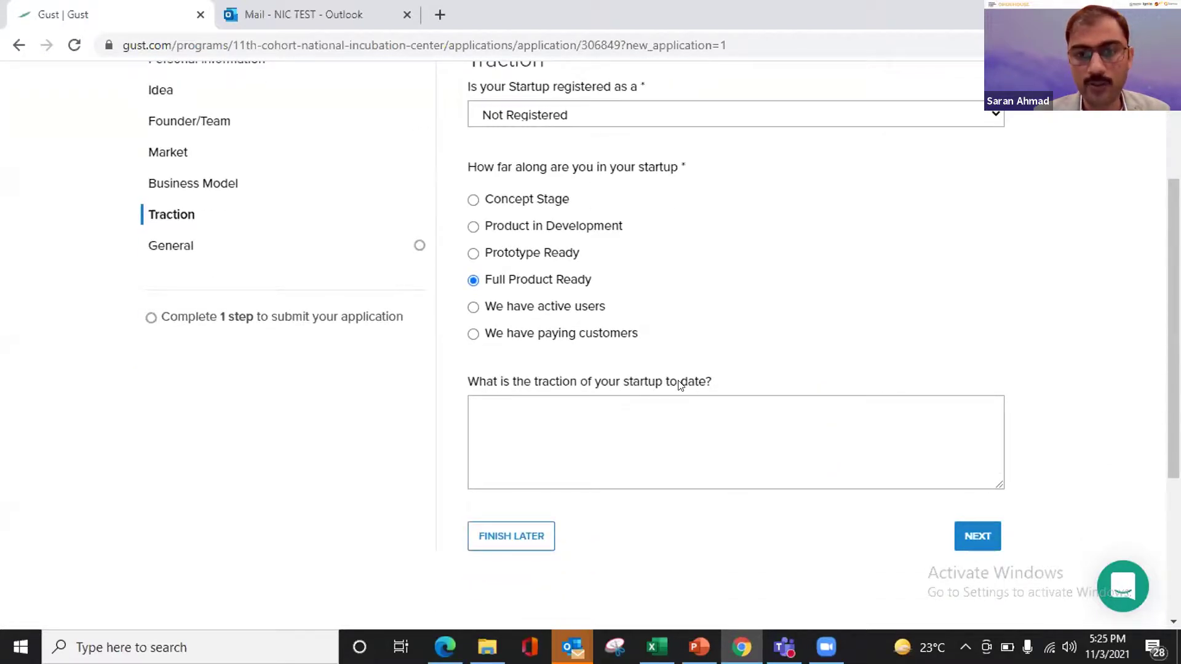
left_click(672, 403)
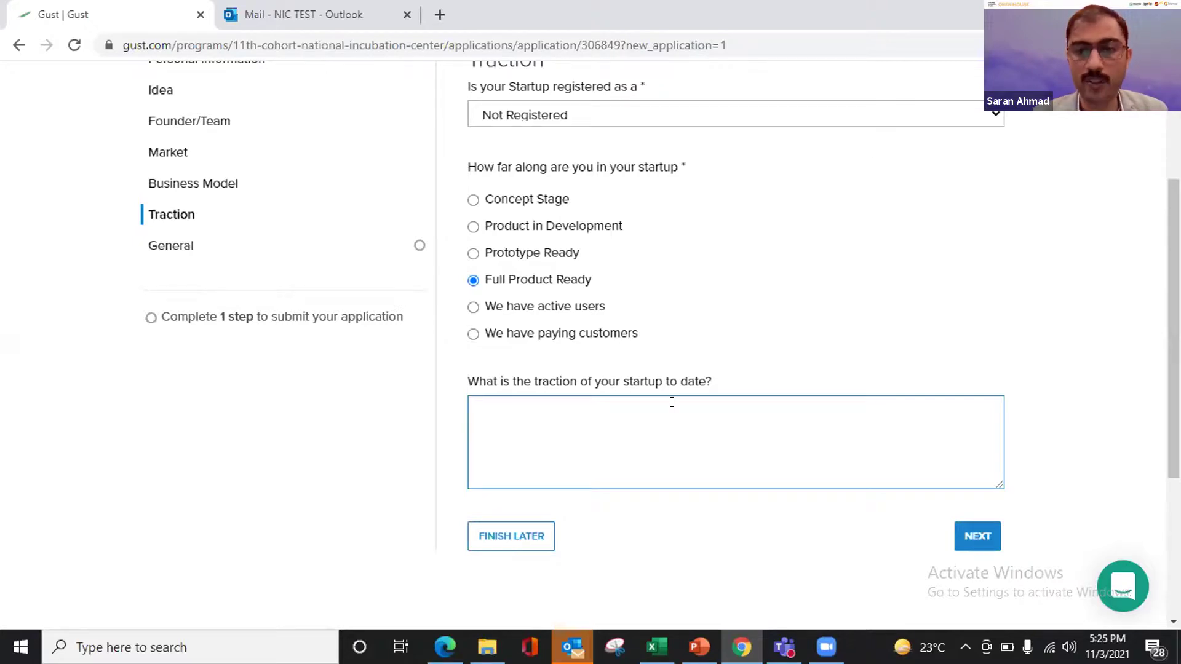
type("jshfkjdshf")
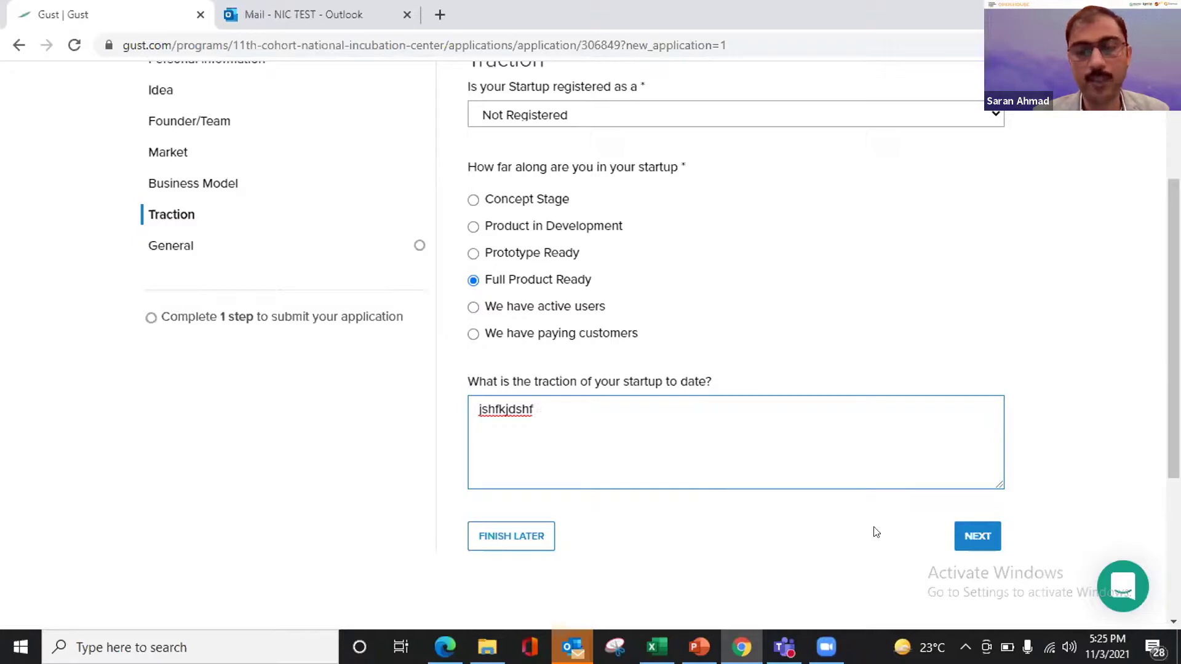
left_click(963, 533)
- Enter 'NIC Islamabad' as the previous incubator or accelerator in the General section
scroll(880, 381, "up", 3)
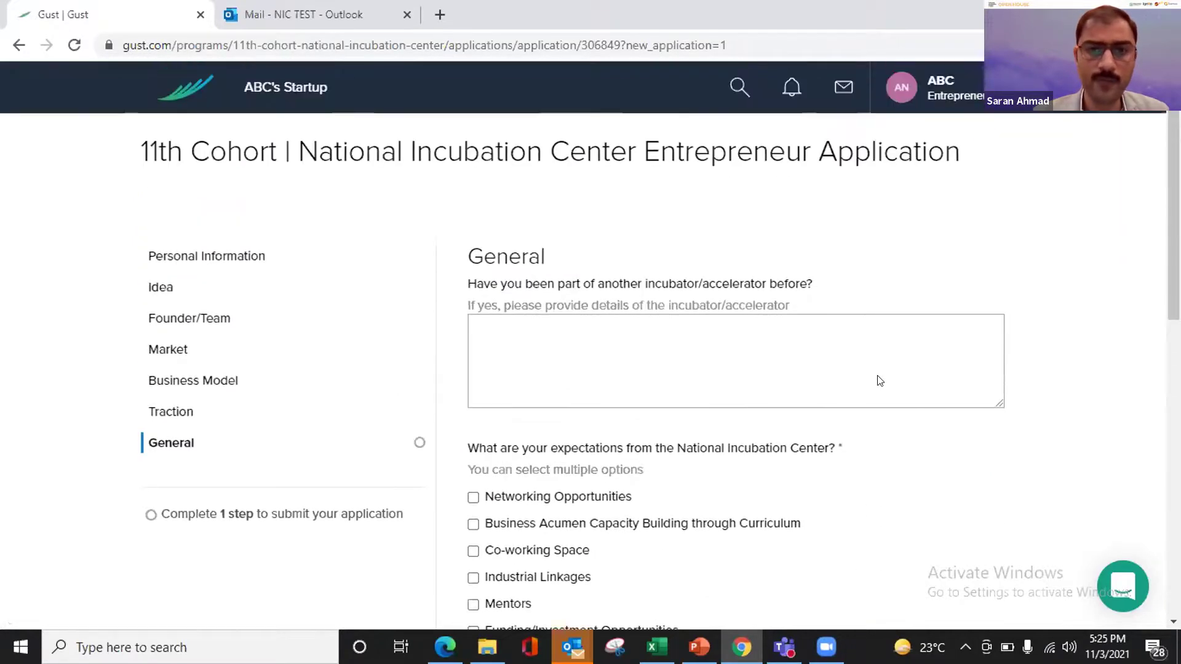
scroll(879, 381, "down", 1)
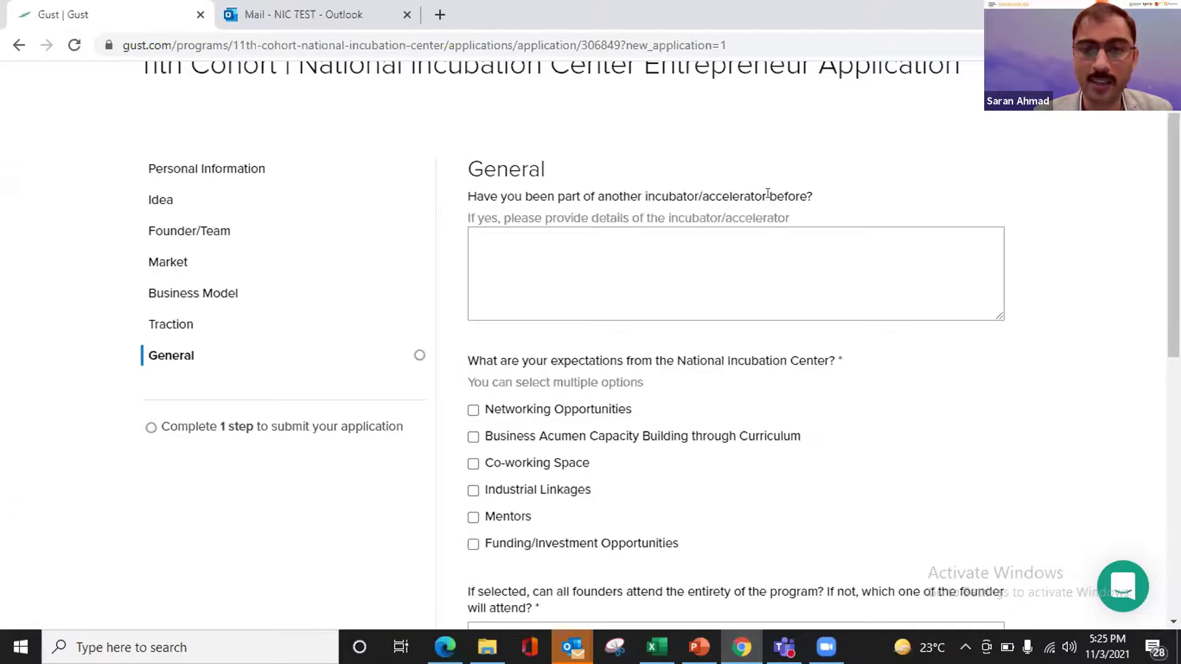
left_click(659, 259)
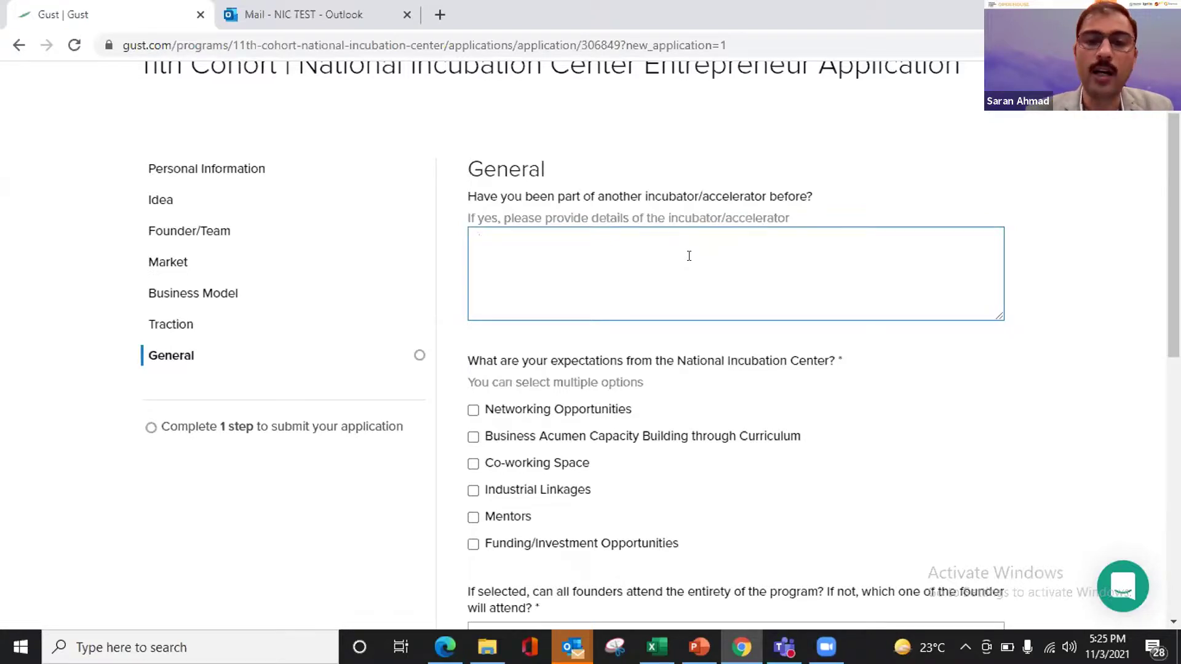
type("NIC")
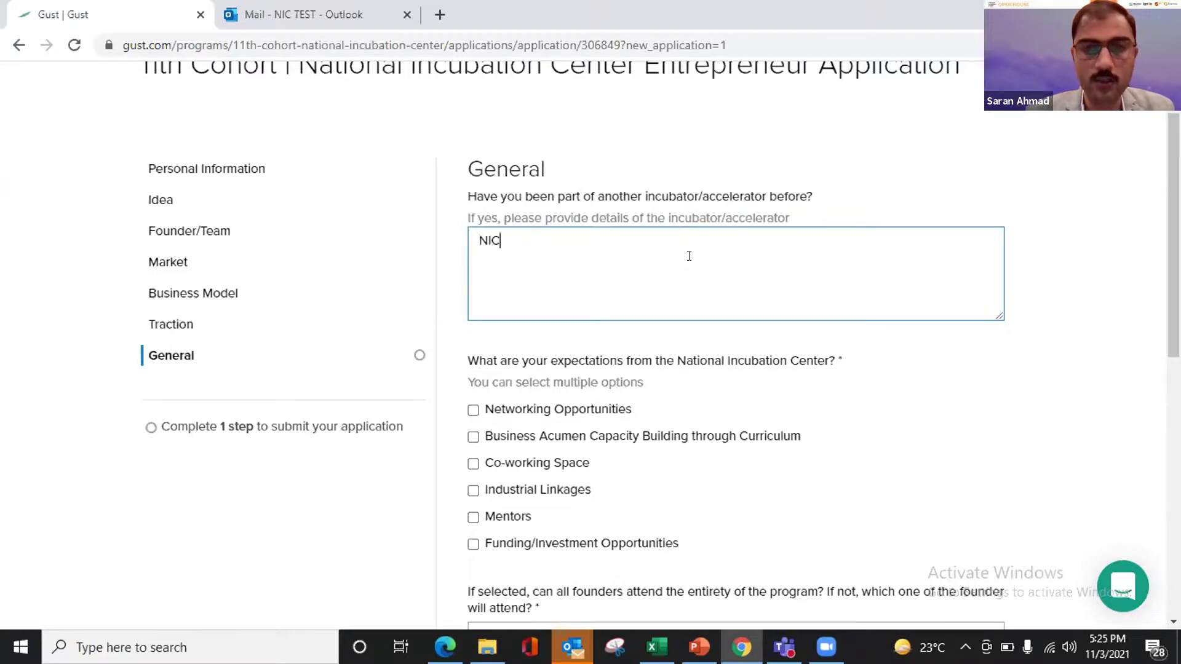
type(" Islamabad")
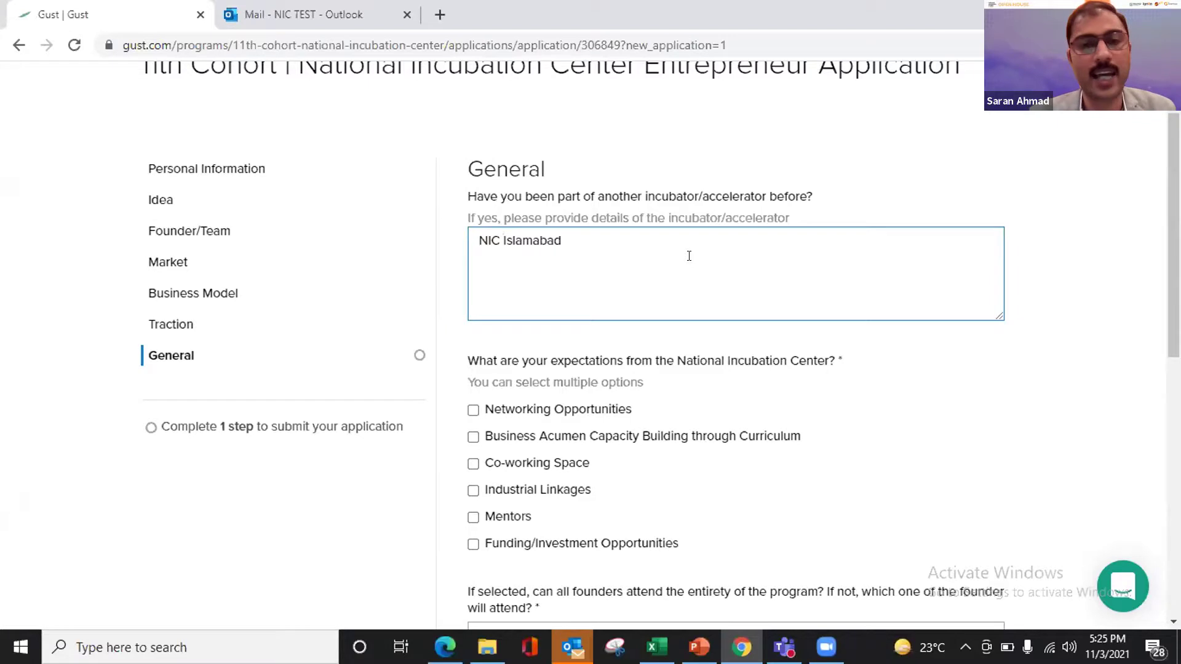
scroll(671, 360, "down", 1)
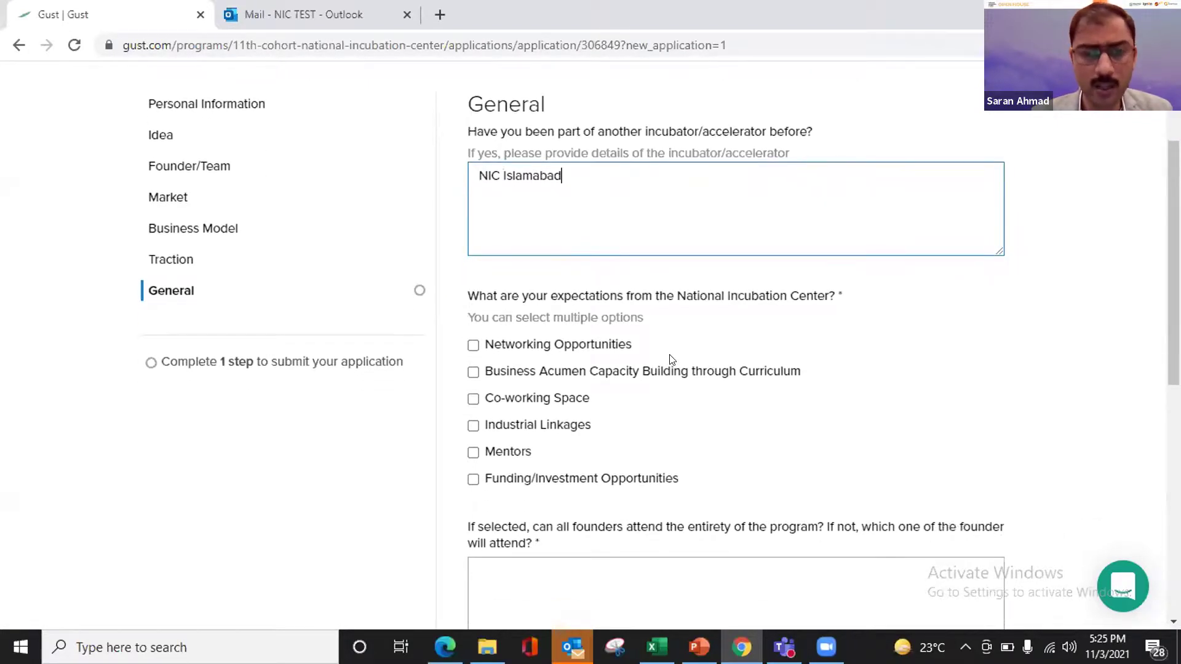
scroll(670, 360, "down", 1)
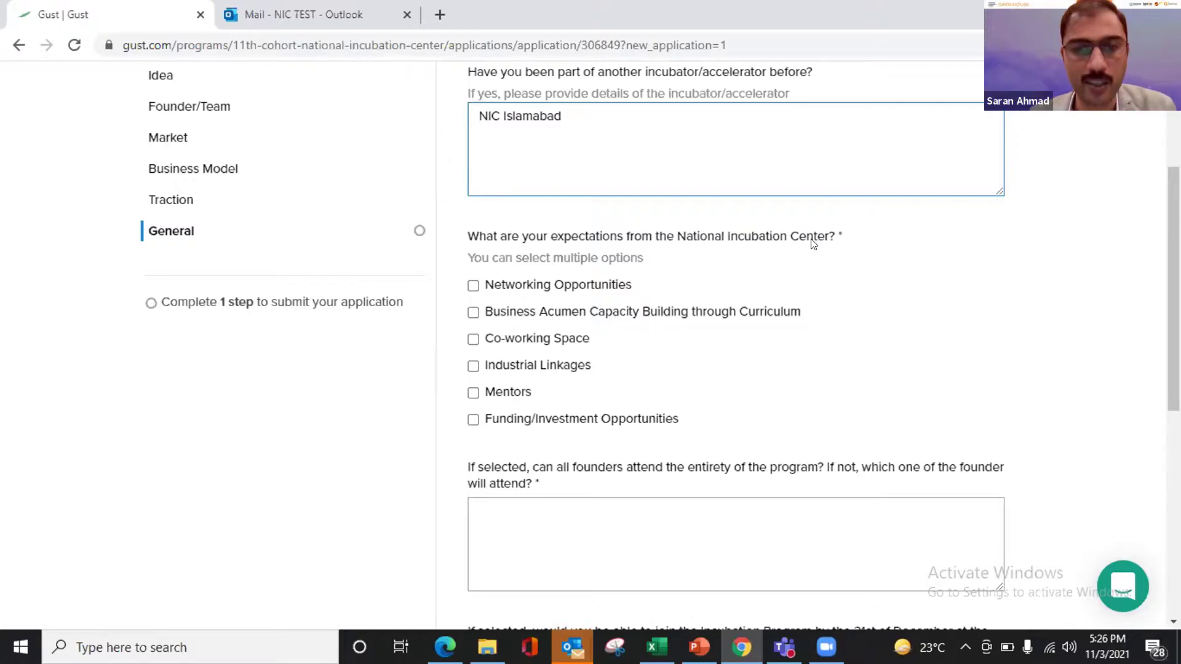
- Tick Networking Opportunities and Business Acumen Capacity Building through Curriculum as expectations from NIC
left_click(473, 287)
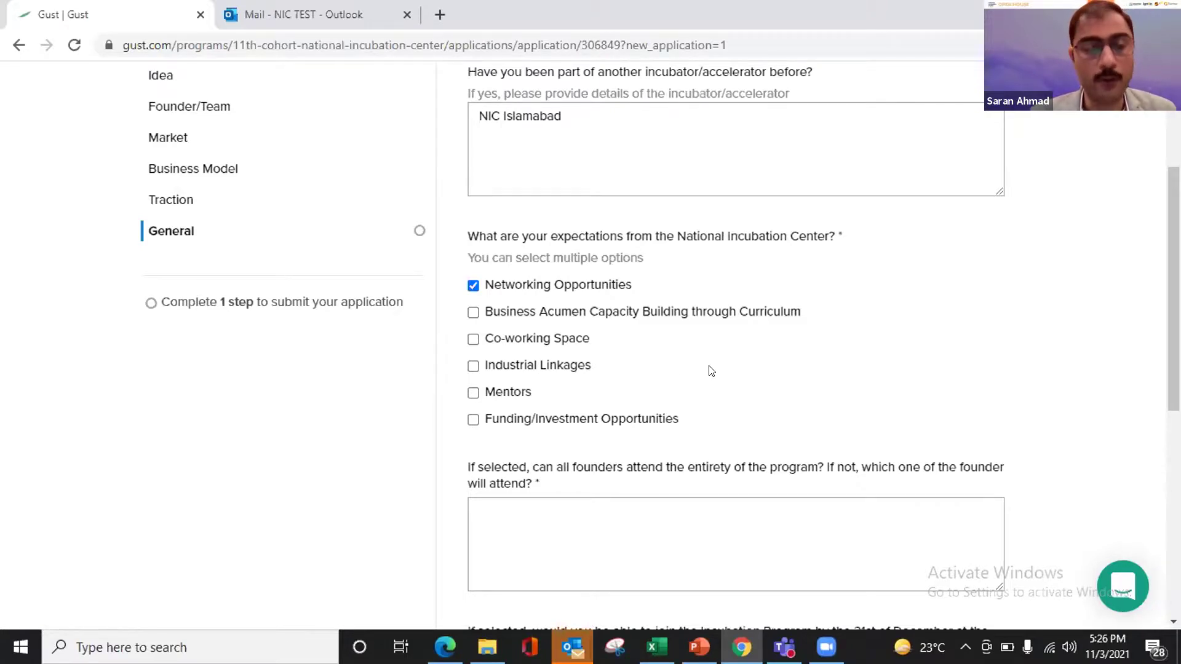
left_click(473, 312)
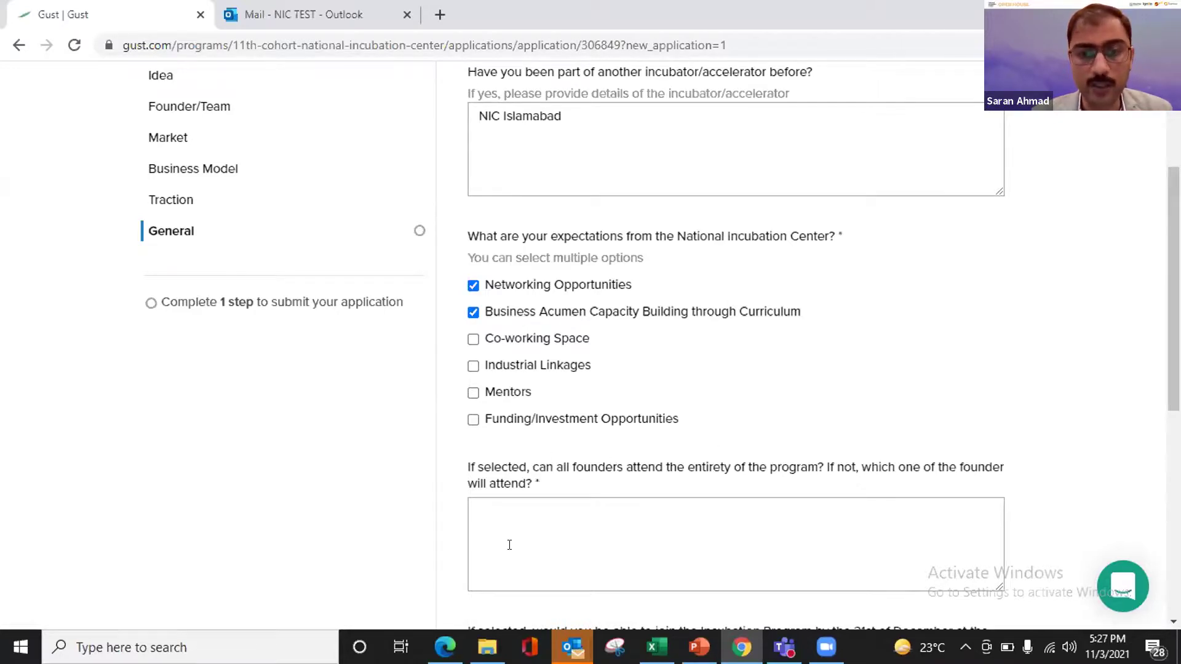
left_click(519, 538)
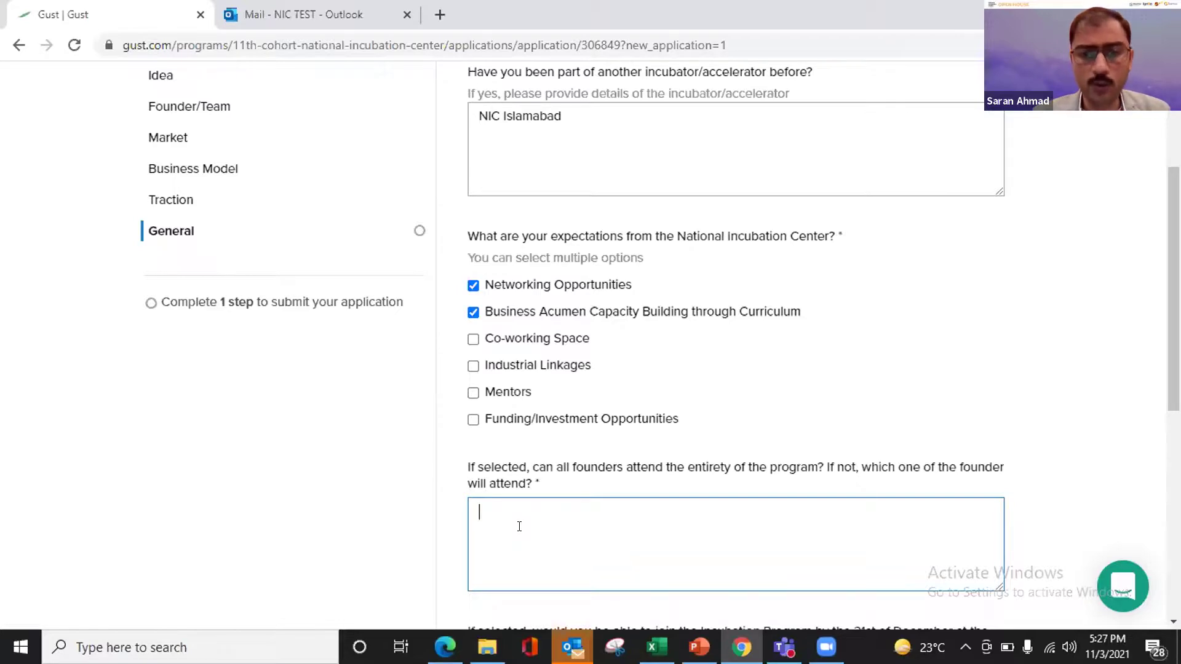
scroll(519, 526, "down", 3)
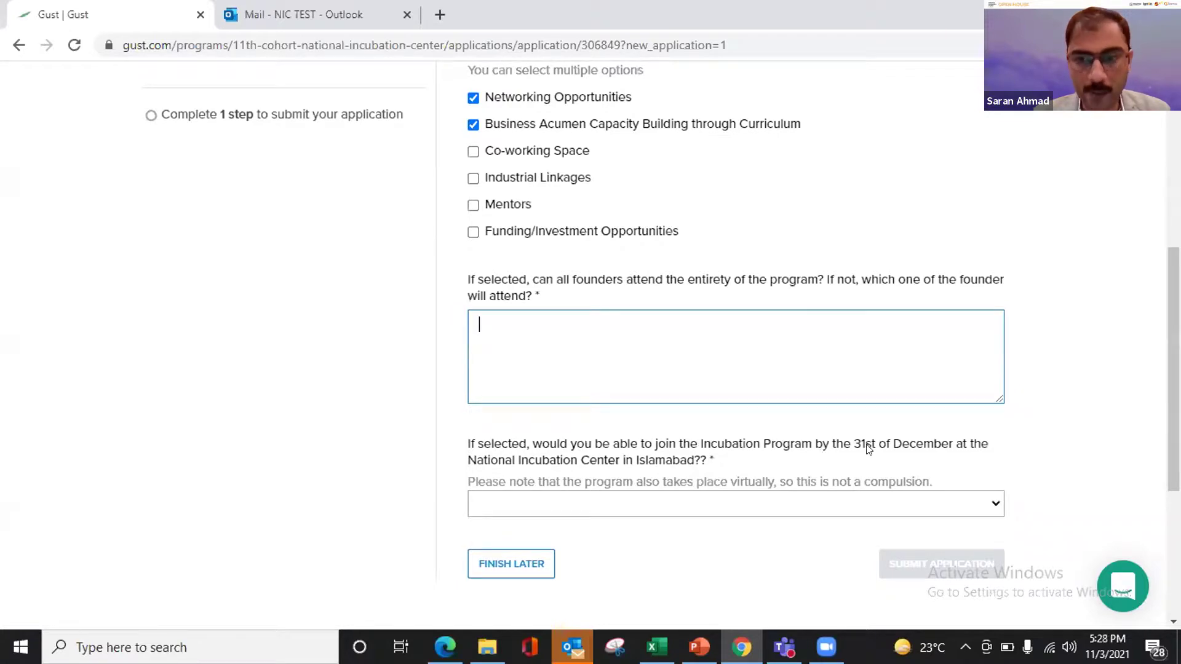
- Answer Yes to joining in Islamabad by 31st December
left_click(788, 506)
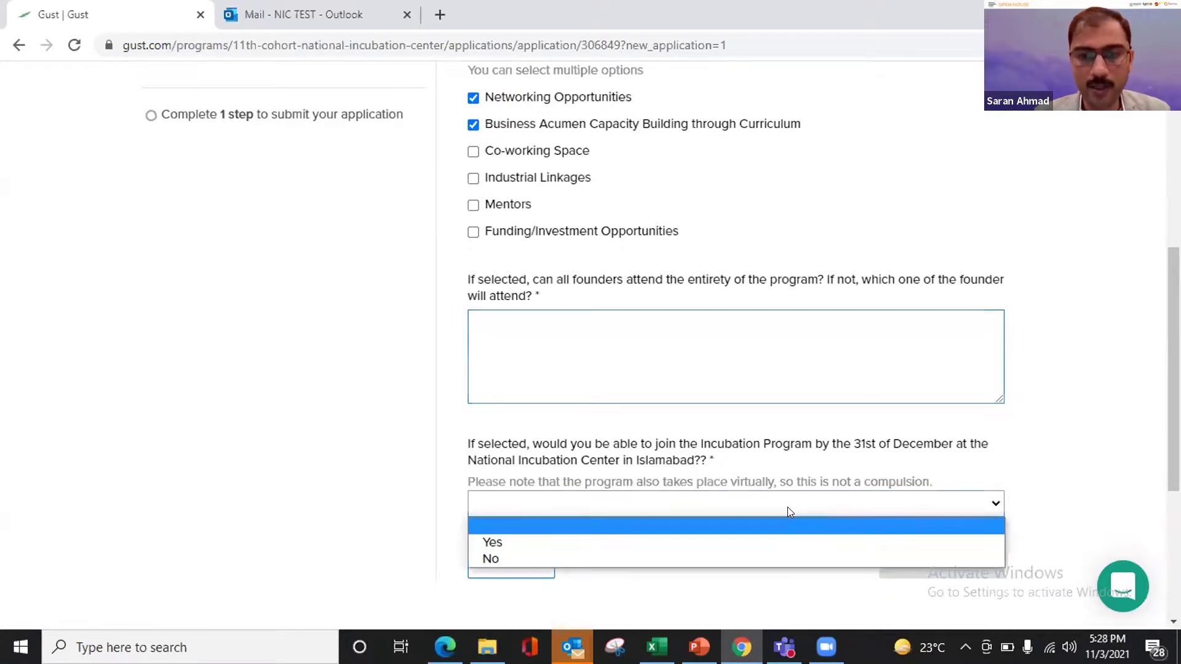
left_click(533, 541)
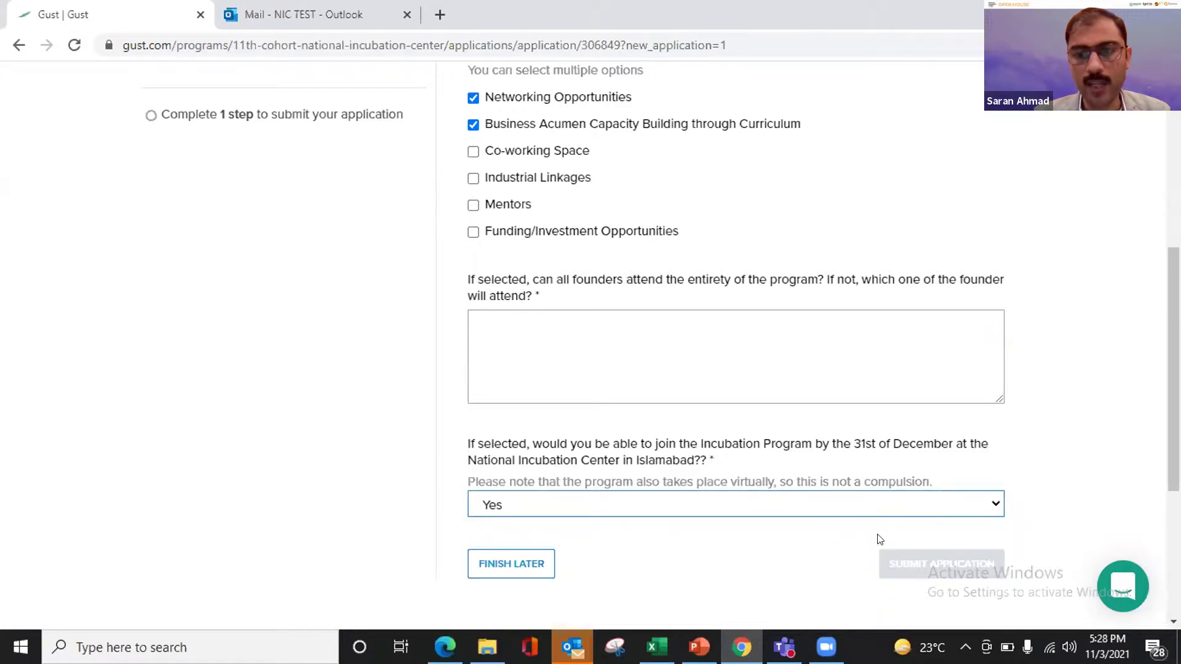
scroll(819, 538, "down", 1)
scroll(817, 538, "down", 1)
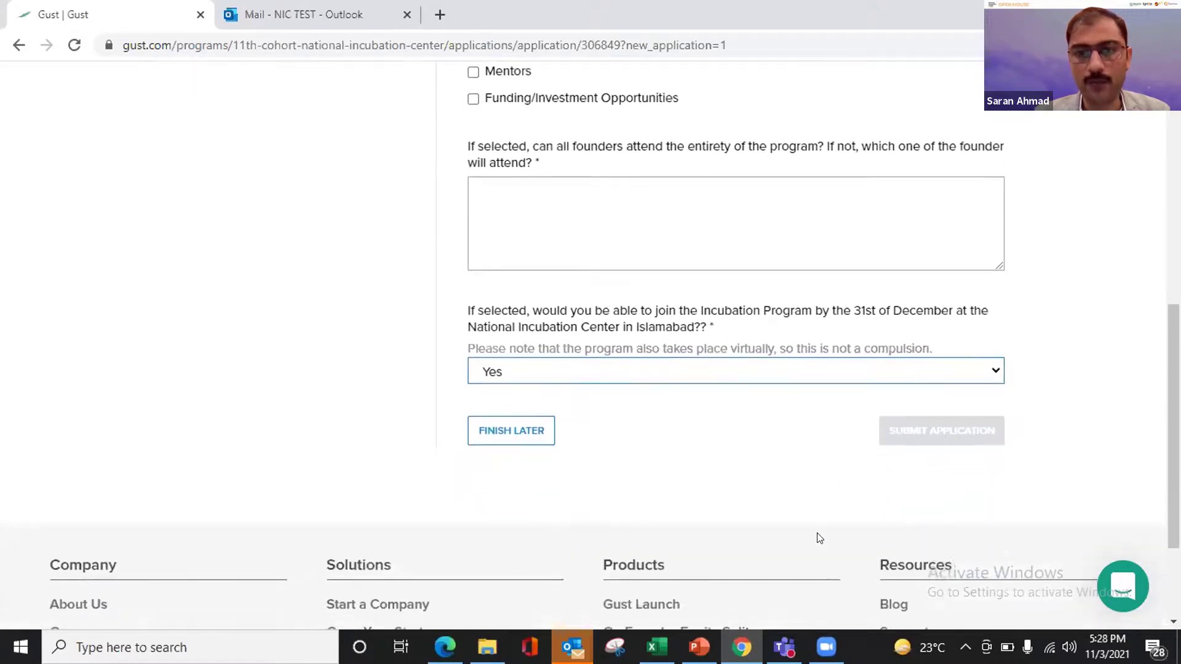
scroll(807, 520, "down", 1)
- Fill the founders' attendance answer with 'jhsdfkjdhf'
left_click(651, 211)
type("jhsdfkjdhf")
scroll(652, 215, "up", 5)
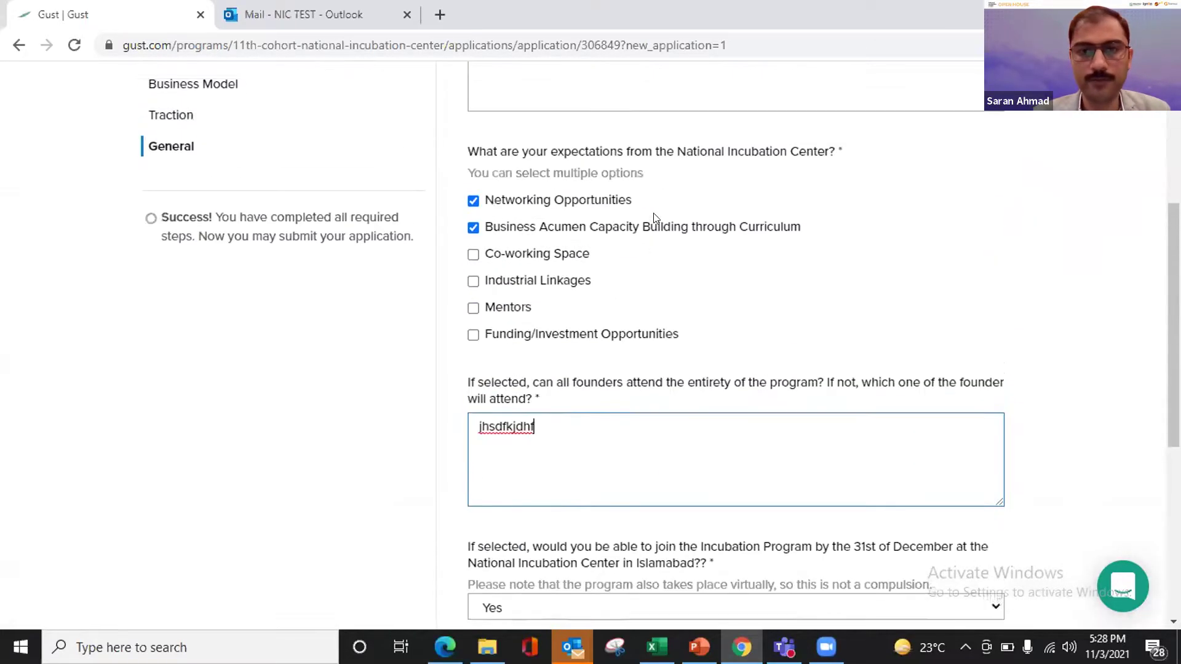
scroll(655, 217, "down", 5)
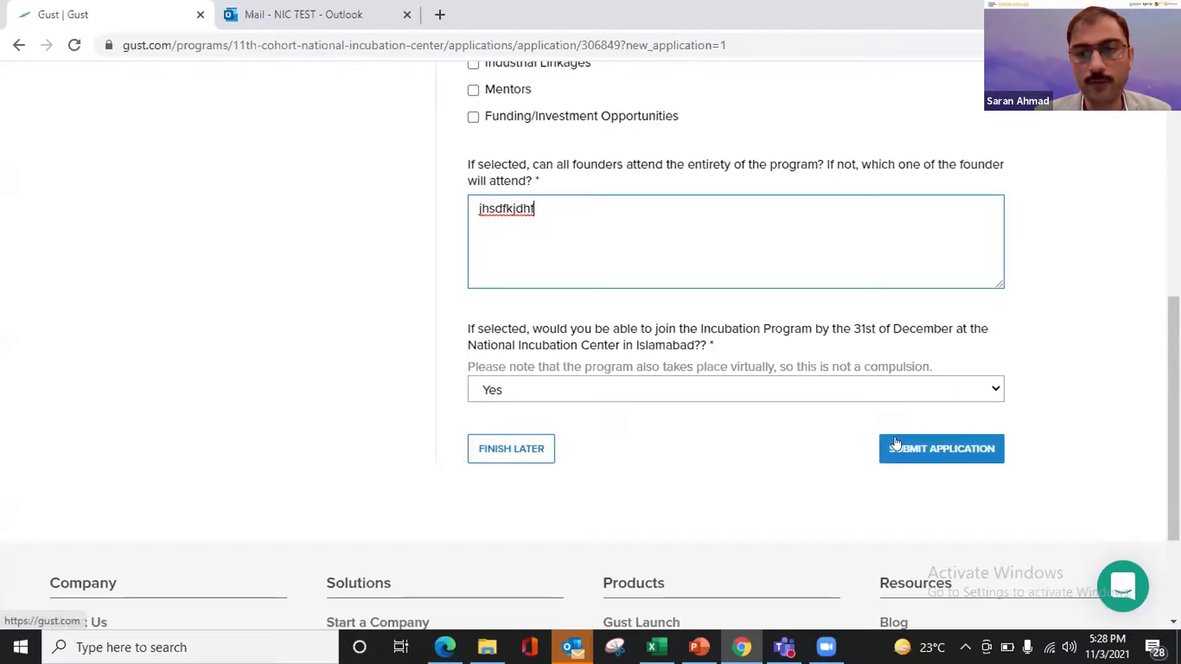
- Submit the application and confirm the Accelerator Applications table shows it Submitted on 11/03/2021
left_click(908, 454)
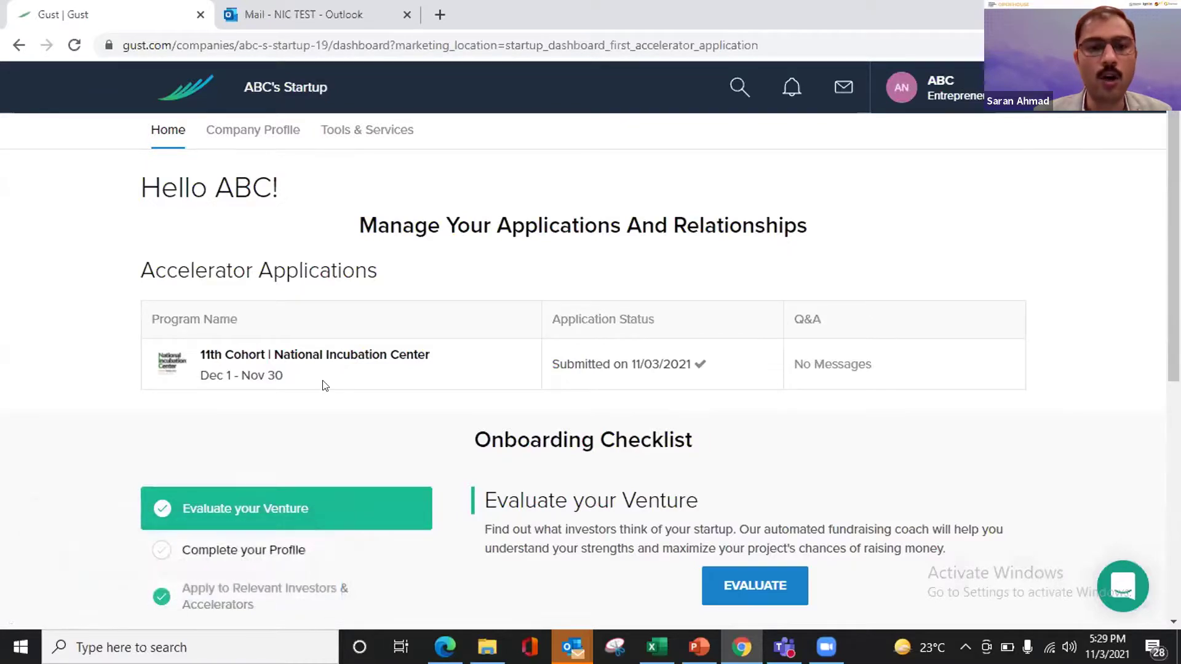
scroll(439, 408, "down", 2)
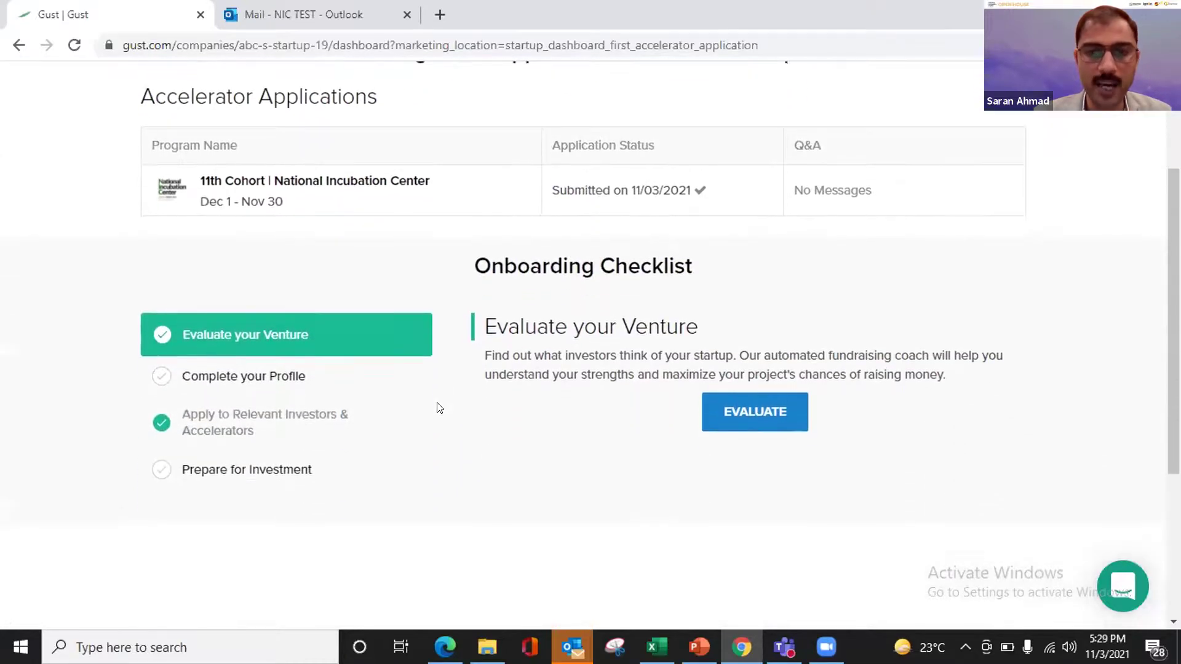
scroll(439, 407, "down", 1)
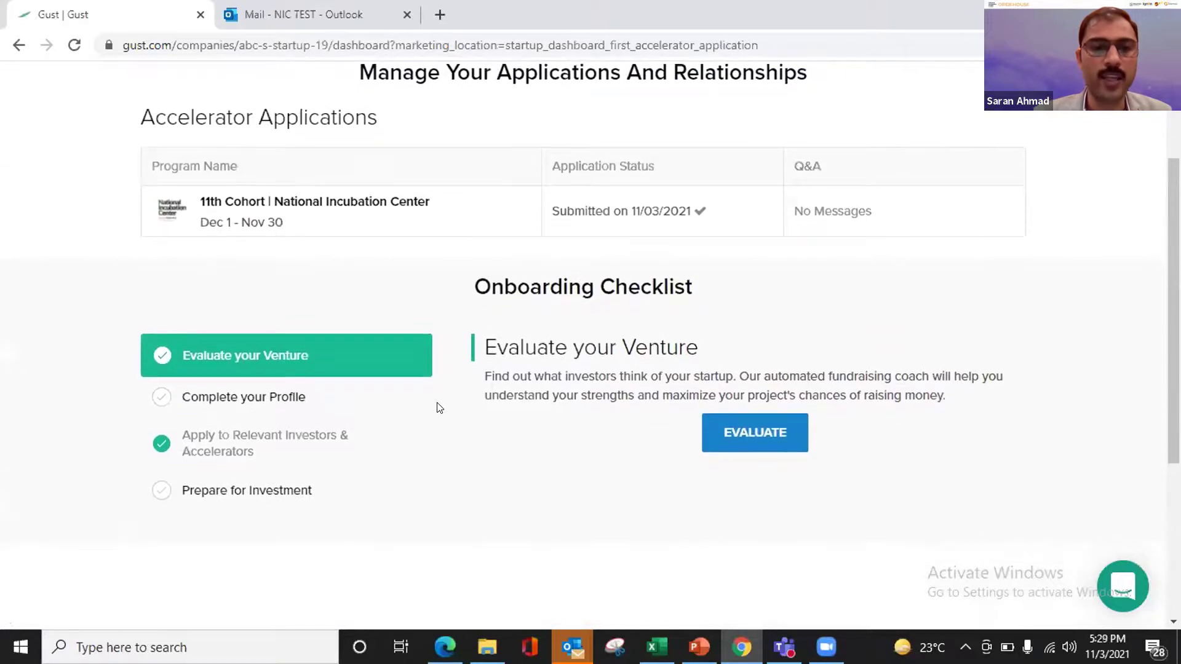